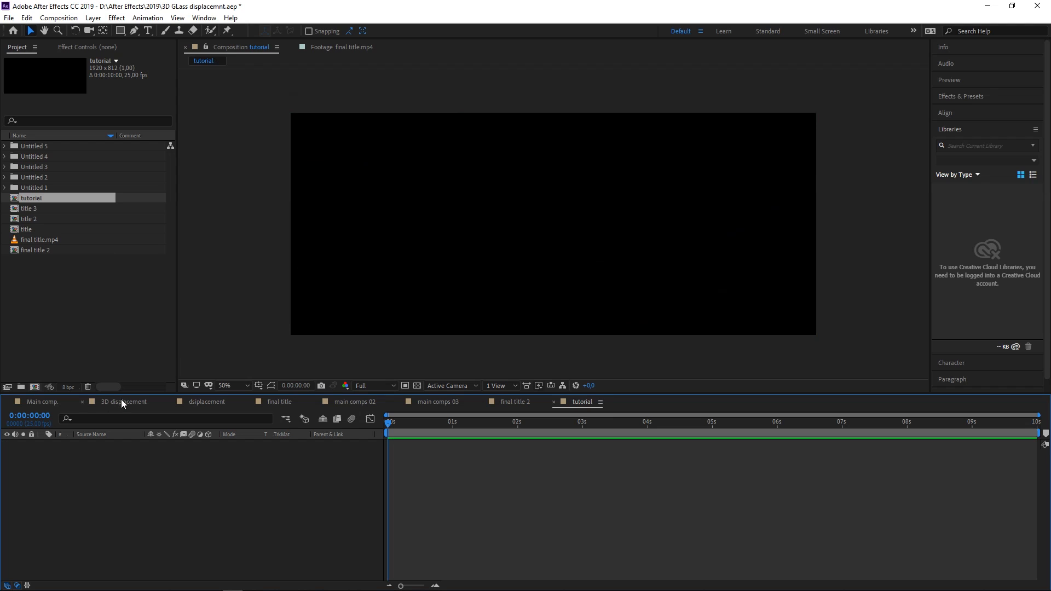
Close every other open composition in the timeline so that only the tutorial composition remains.
{"action": "left_click", "coordinate": [9, 403]}
{"action": "left_click", "coordinate": [9, 403]}
{"action": "left_click", "coordinate": [8, 403]}
{"action": "left_click", "coordinate": [8, 403]}
{"action": "left_click", "coordinate": [8, 403]}
{"action": "left_click", "coordinate": [8, 403]}
{"action": "left_click", "coordinate": [8, 403]}
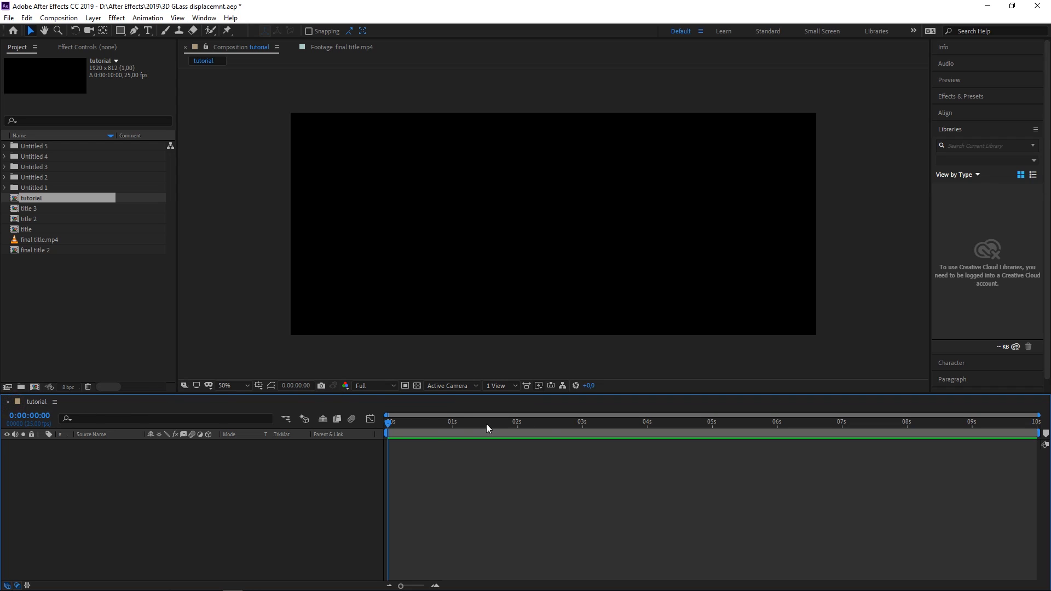
Create a new black solid named "flare" at composition size in the tutorial composition.
{"action": "left_click_drag", "start_coordinate": [431, 423], "coordinate": [554, 407]}
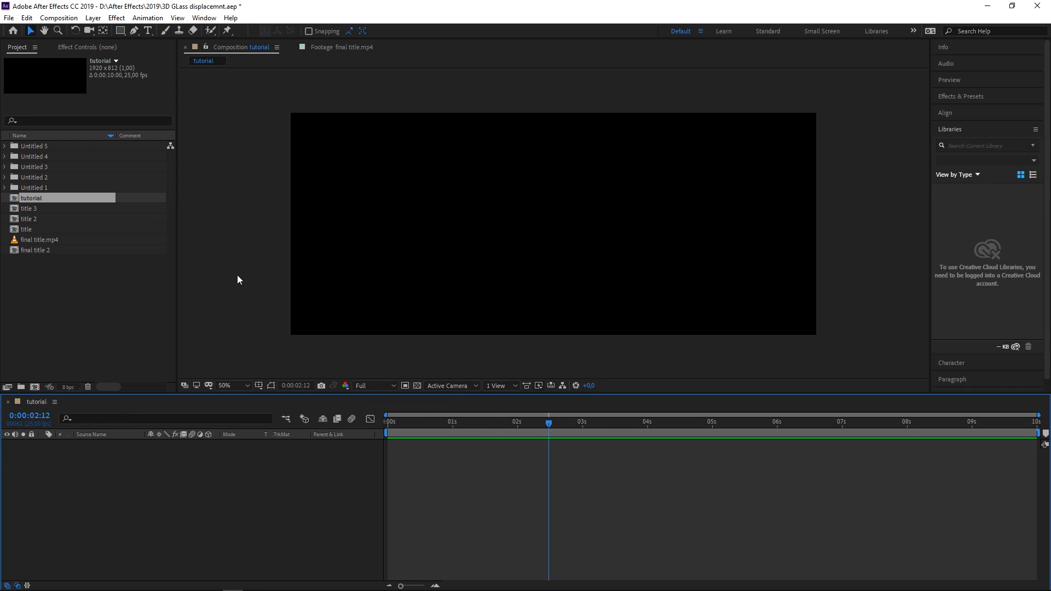
{"action": "right_click", "coordinate": [44, 453]}
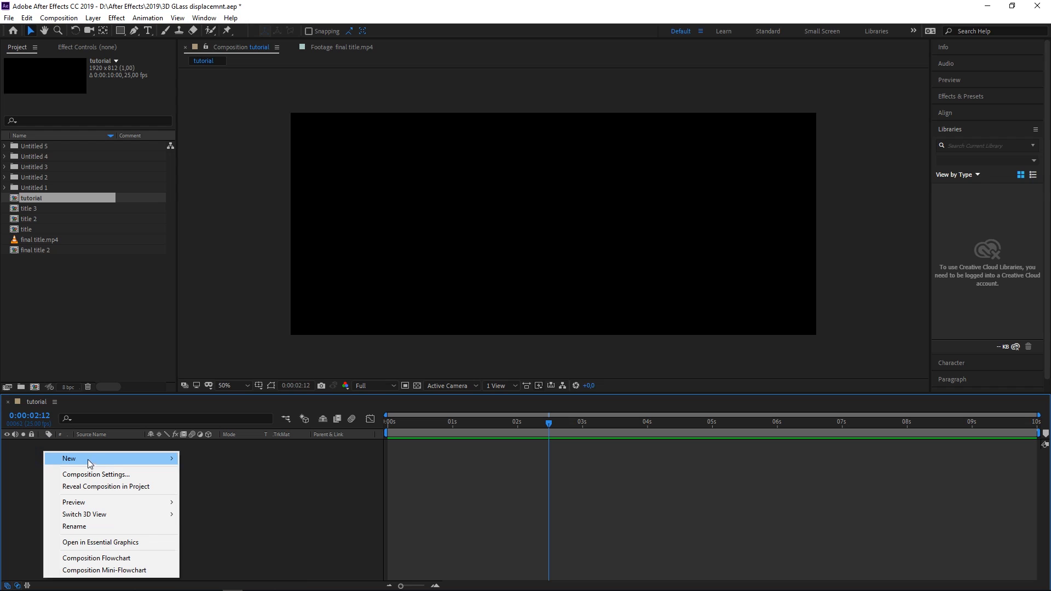
{"action": "mouse_move", "coordinate": [94, 458]}
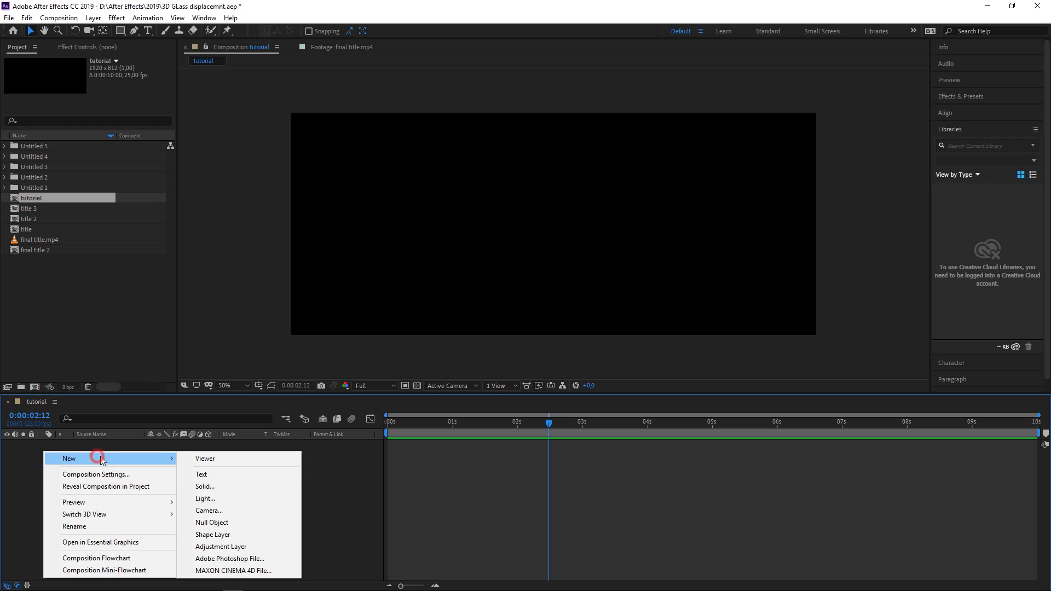
{"action": "left_click", "coordinate": [204, 487]}
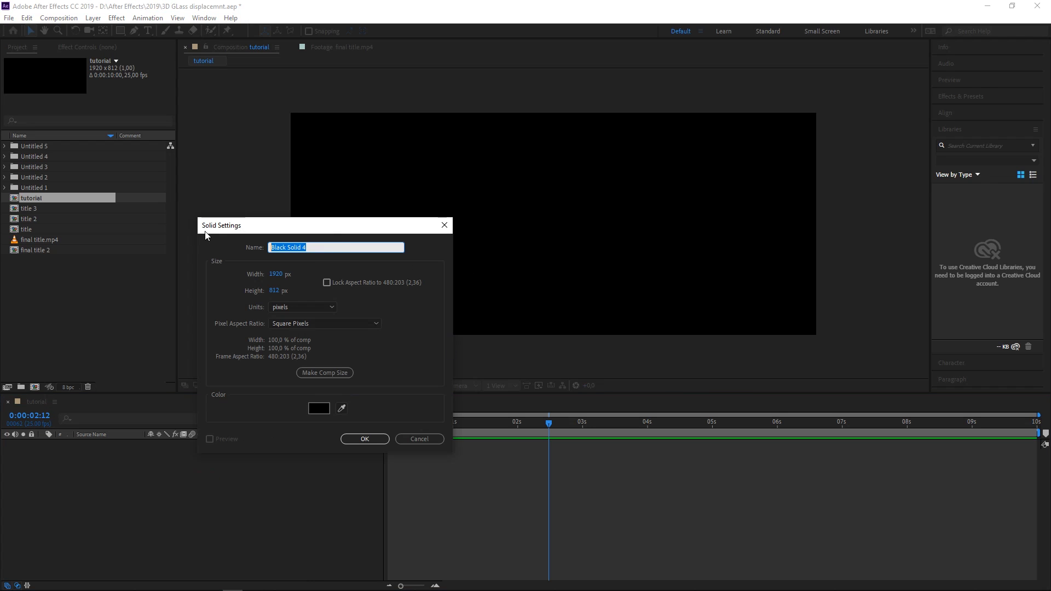
{"action": "type", "text": "t"}
{"action": "key", "text": "Return"}
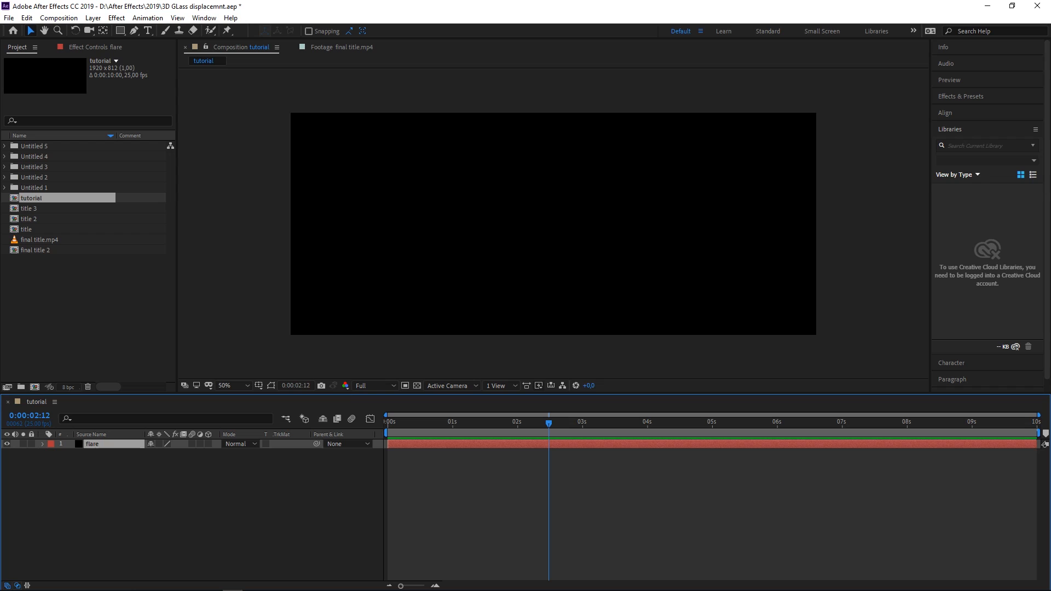
Apply Video Copilot's Optical Flares to the flare solid and place its light source in the frame's upper-right area, at about 1634, 156.
{"action": "left_click_drag", "start_coordinate": [533, 424], "coordinate": [488, 423]}
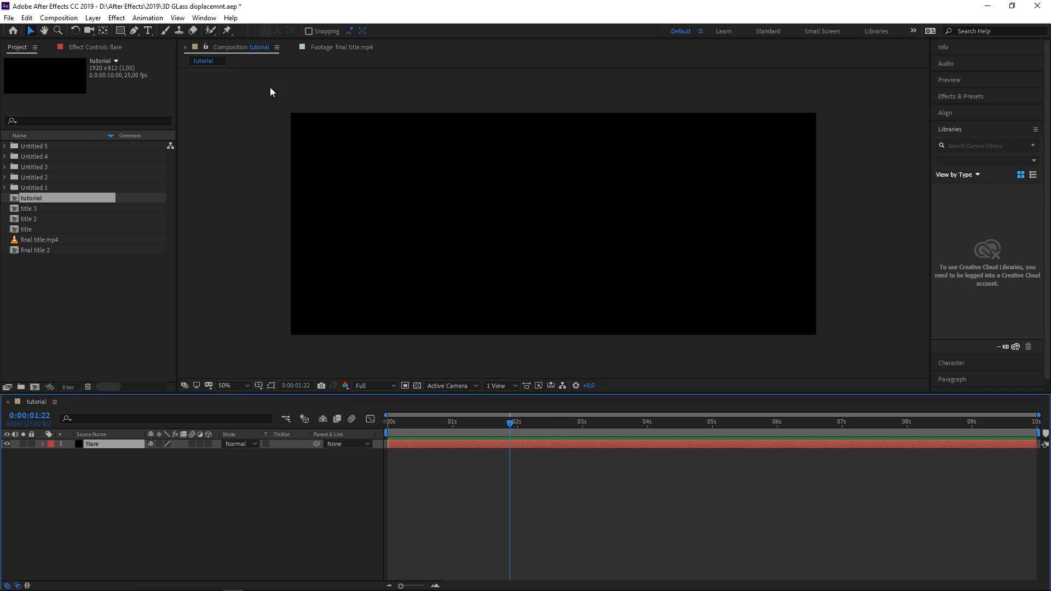
{"action": "left_click", "coordinate": [117, 18]}
{"action": "mouse_move", "coordinate": [153, 361]}
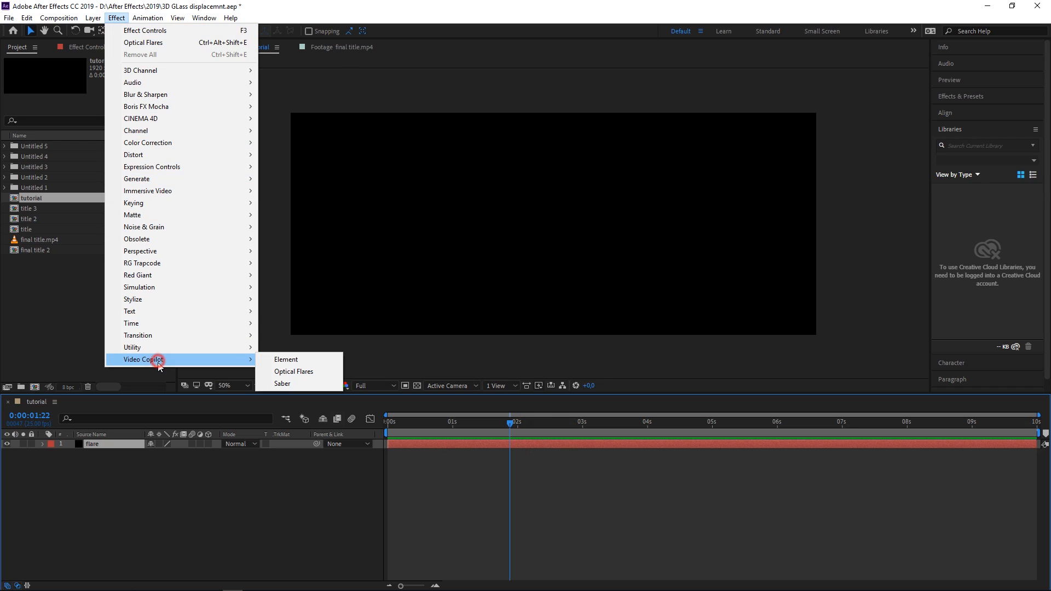
{"action": "left_click", "coordinate": [305, 372]}
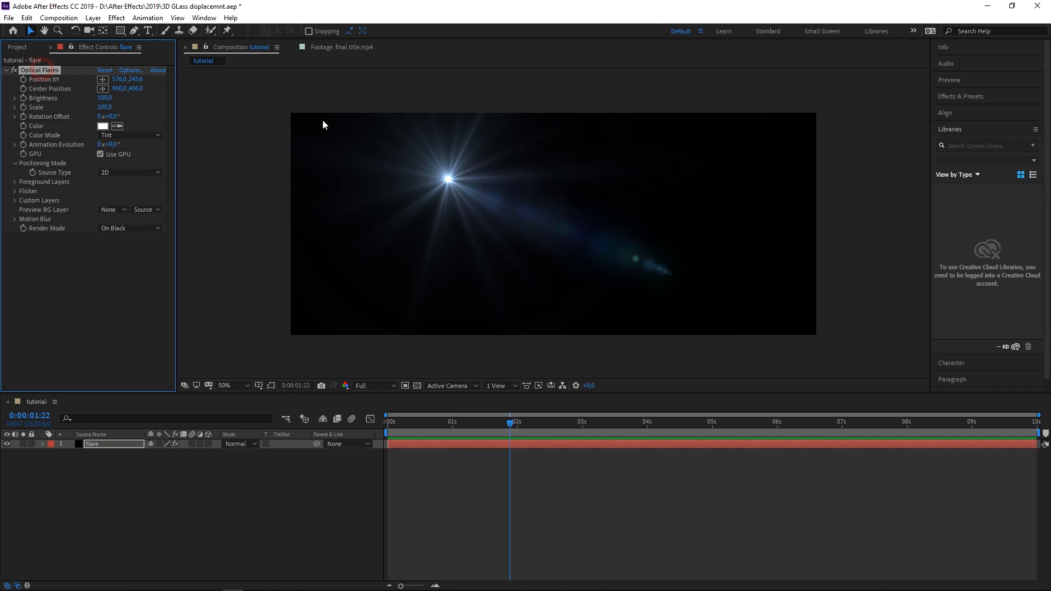
{"action": "left_click", "coordinate": [271, 385]}
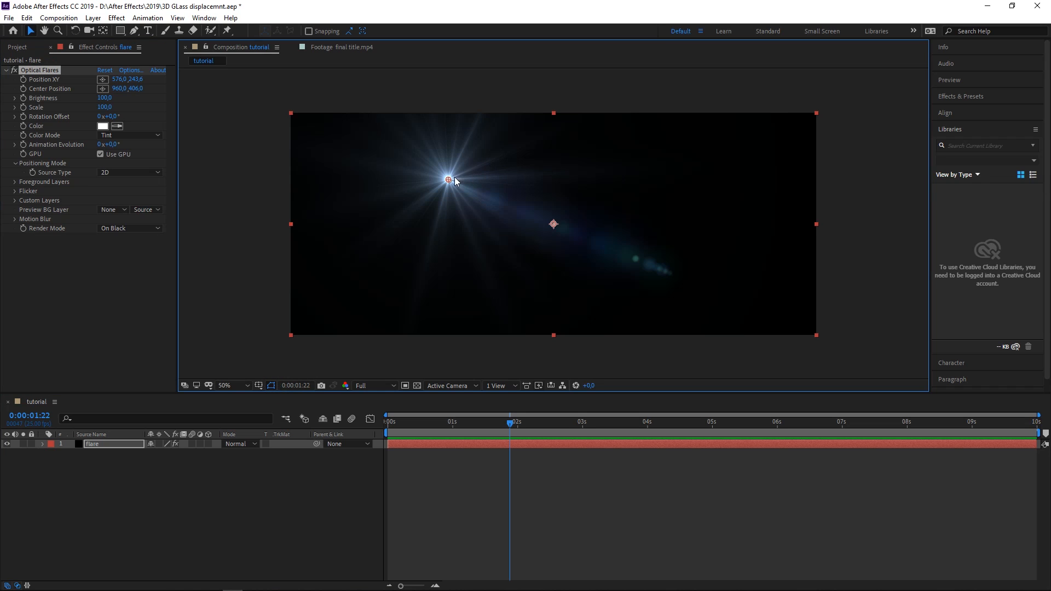
{"action": "left_click_drag", "start_coordinate": [447, 182], "coordinate": [738, 160]}
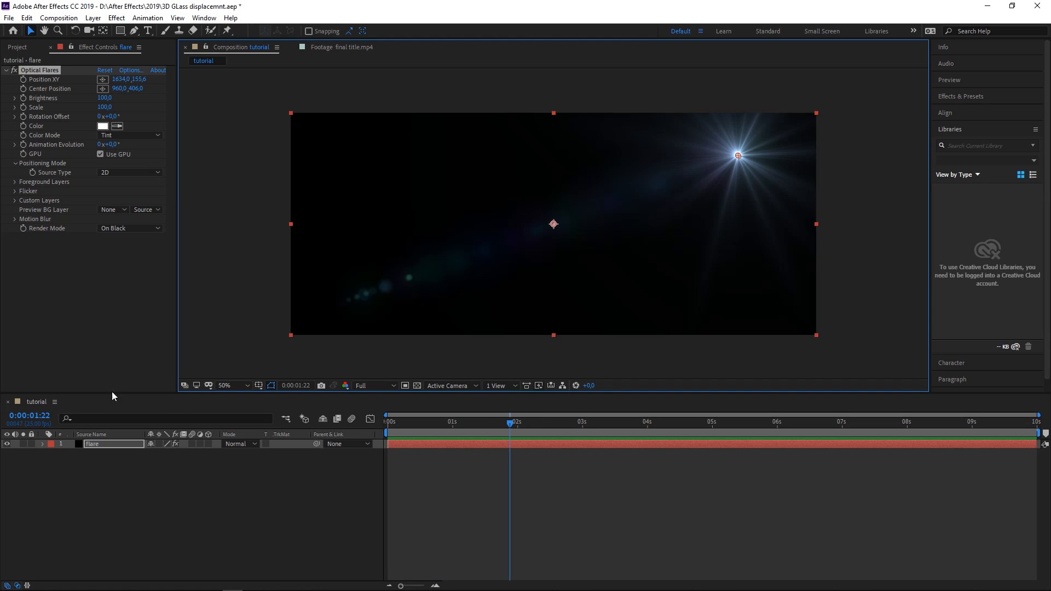
Add an adjustment layer above the flare solid and apply the Turbulent Displace effect to it.
{"action": "right_click", "coordinate": [92, 478]}
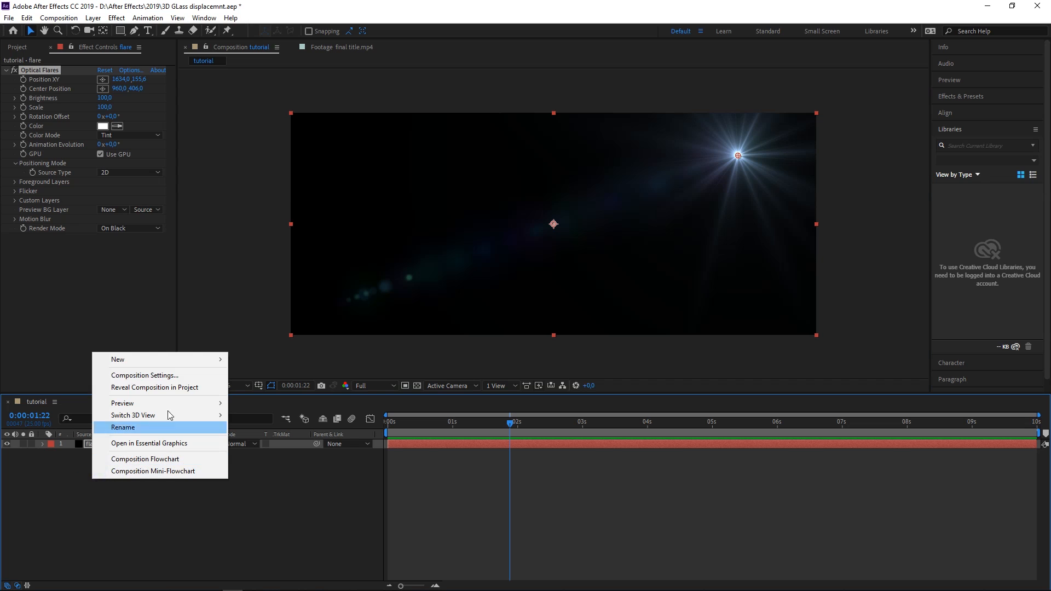
{"action": "left_click", "coordinate": [182, 361]}
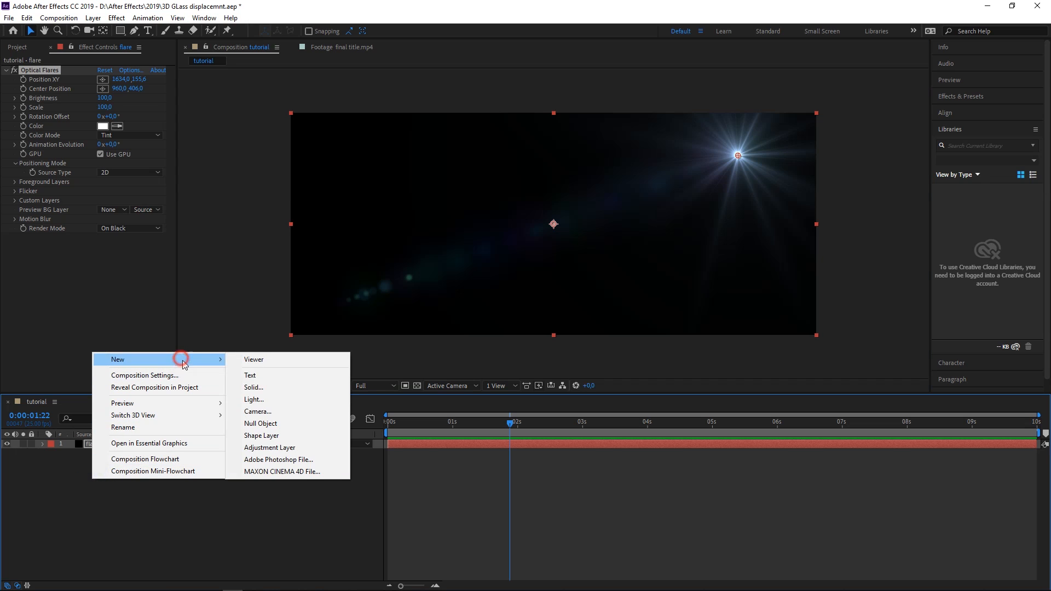
{"action": "left_click", "coordinate": [269, 448]}
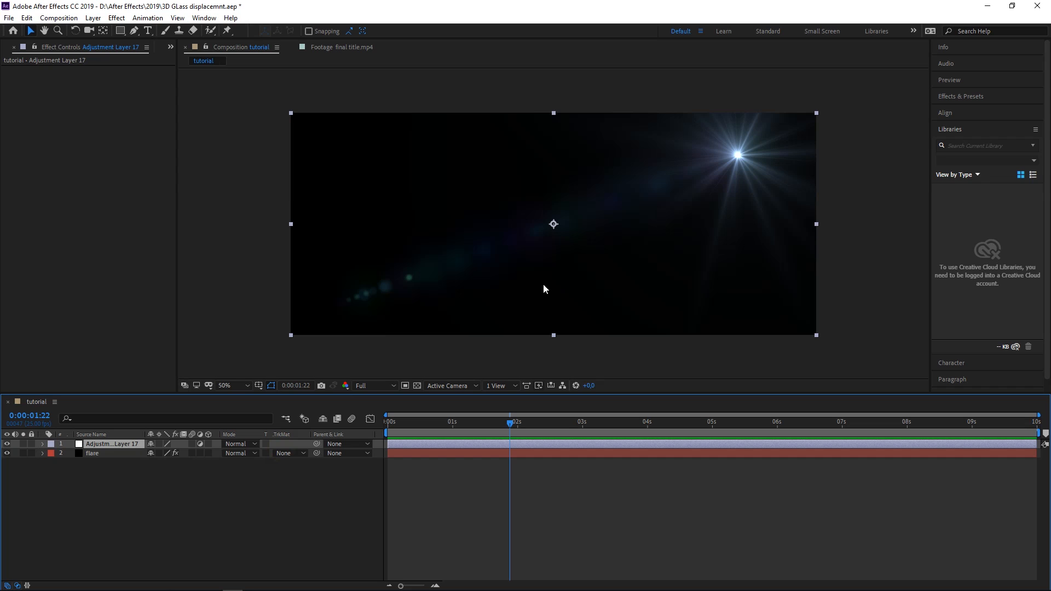
{"action": "key", "text": "ctrl+space"}
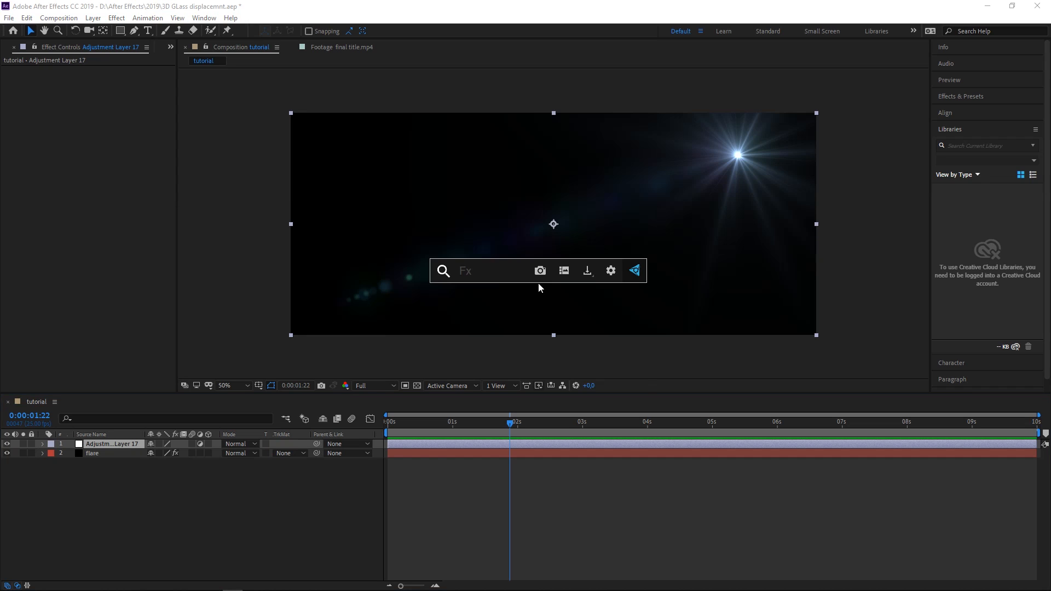
{"action": "type", "text": "tu"}
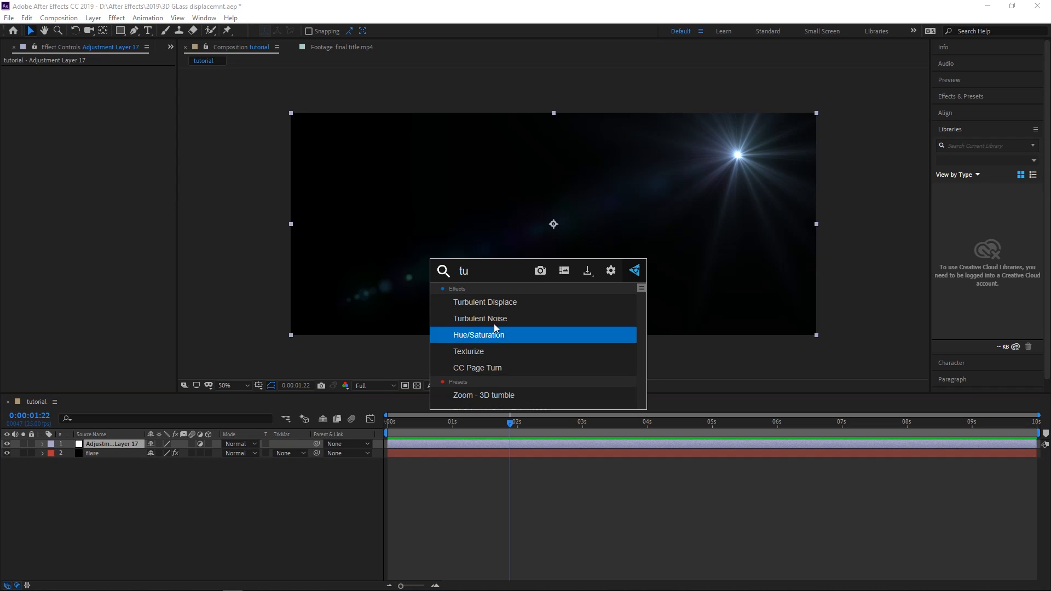
{"action": "left_click", "coordinate": [519, 302]}
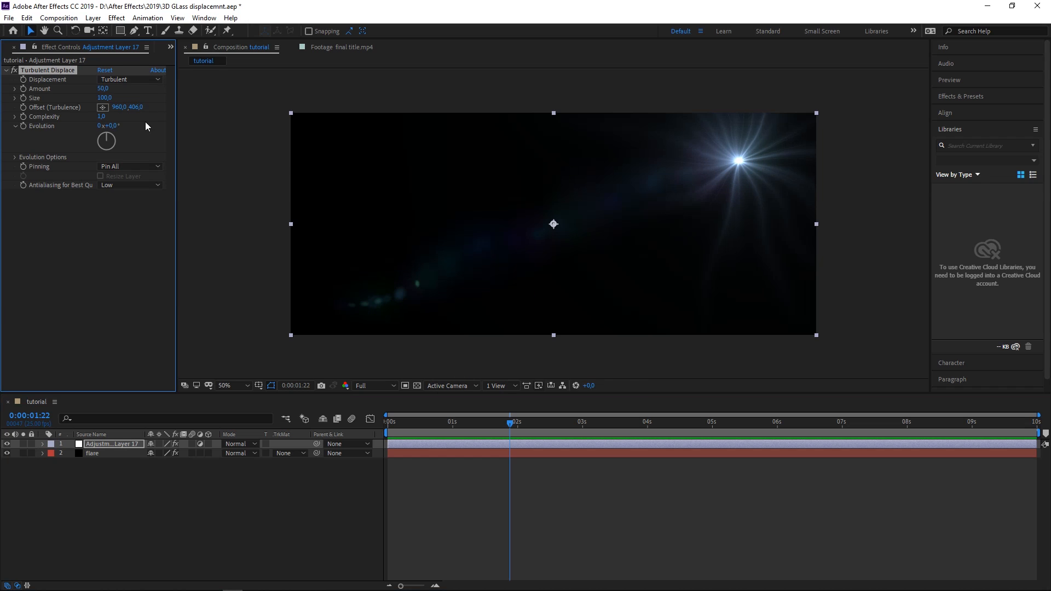
Set the Turbulent Displace displacement type to Twist Smoother and its Complexity to 8.
{"action": "left_click", "coordinate": [131, 80]}
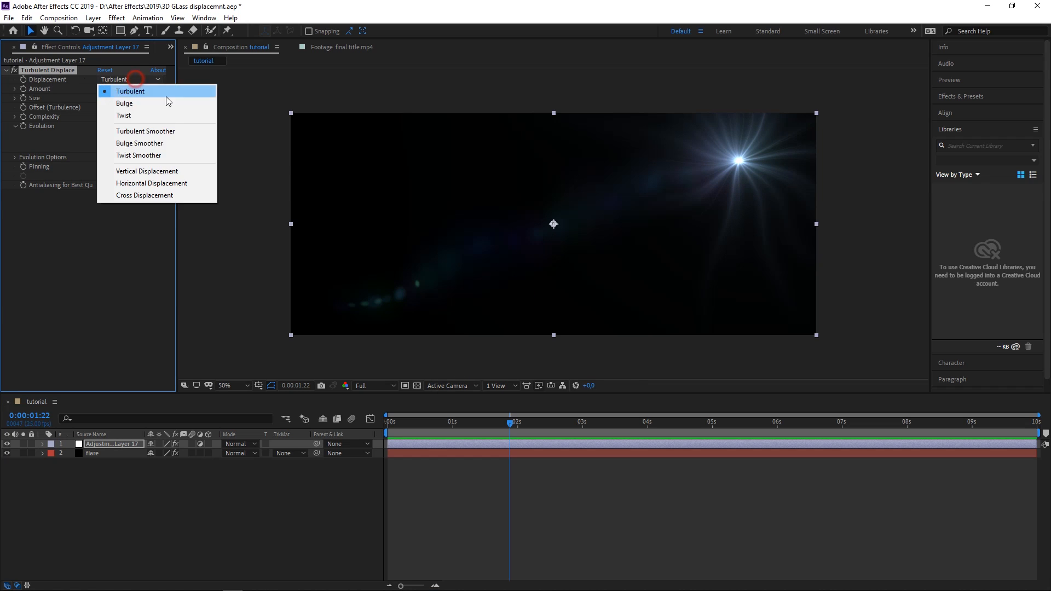
{"action": "left_click", "coordinate": [158, 155]}
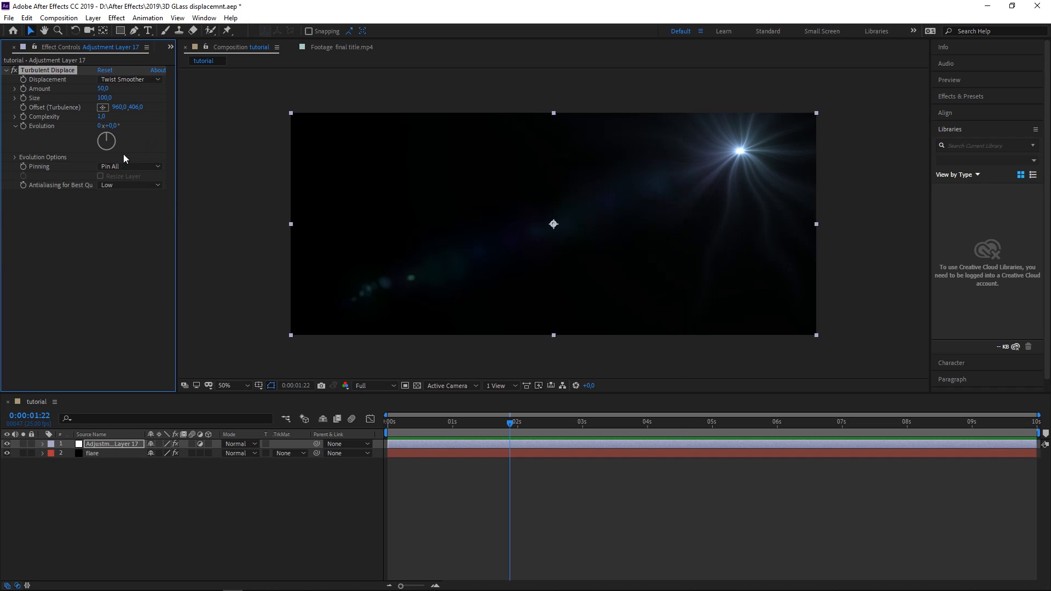
{"action": "left_click", "coordinate": [103, 117]}
{"action": "left_click_drag", "start_coordinate": [117, 117], "coordinate": [104, 117]}
{"action": "left_click", "coordinate": [103, 117]}
{"action": "type", "text": "8"}
{"action": "key", "text": "Return"}
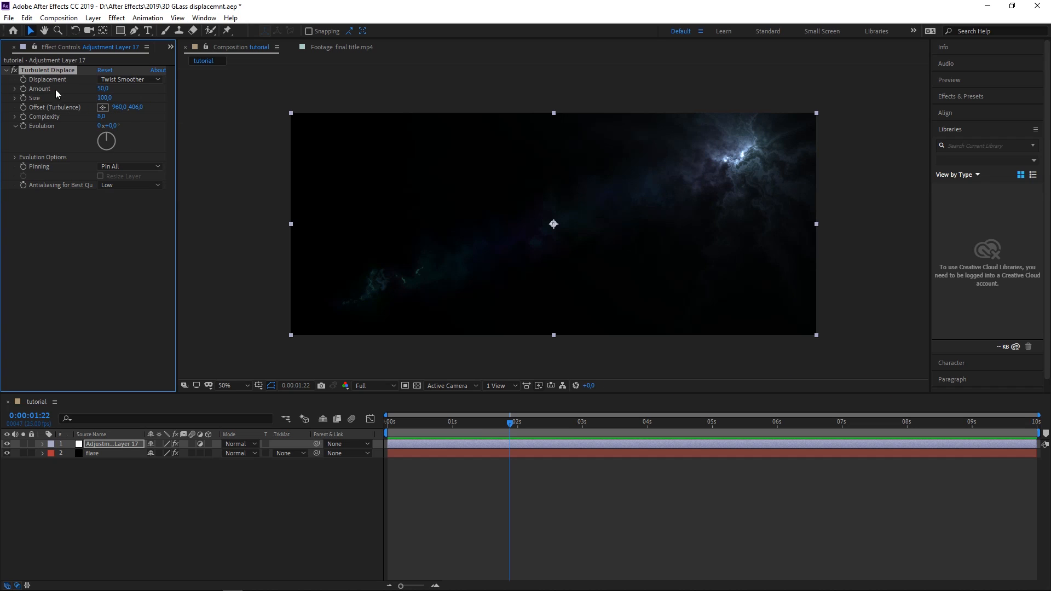
Set the Turbulent Displace Size to 36 and raise its Amount to about 1164.
{"action": "left_click_drag", "start_coordinate": [103, 90], "coordinate": [349, 98]}
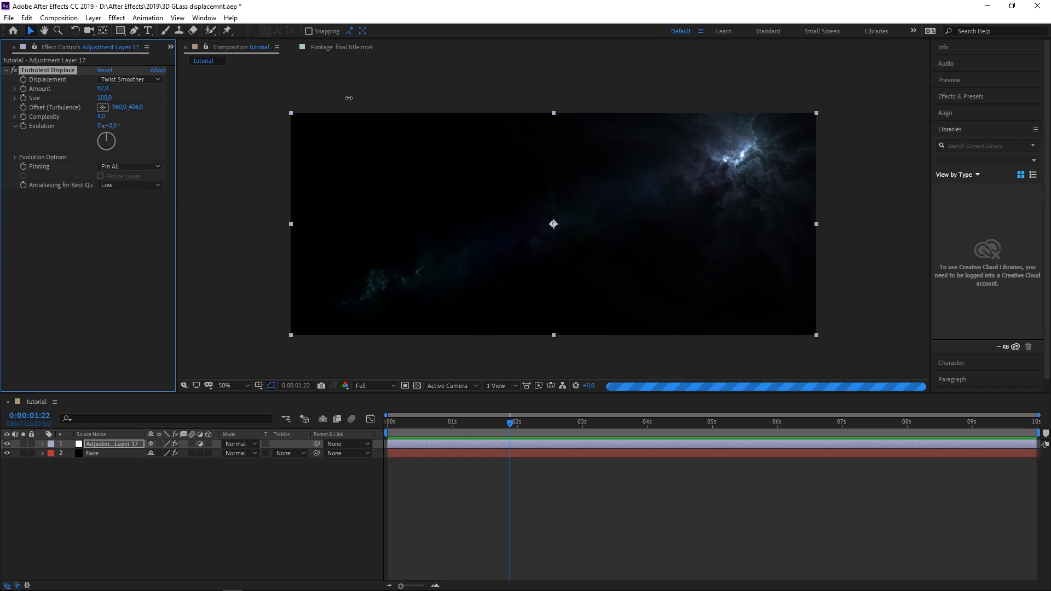
{"action": "left_click", "coordinate": [104, 88]}
{"action": "type", "text": "617"}
{"action": "key", "text": "Return"}
{"action": "left_click_drag", "start_coordinate": [171, 90], "coordinate": [193, 91]}
{"action": "left_click_drag", "start_coordinate": [103, 88], "coordinate": [140, 86]}
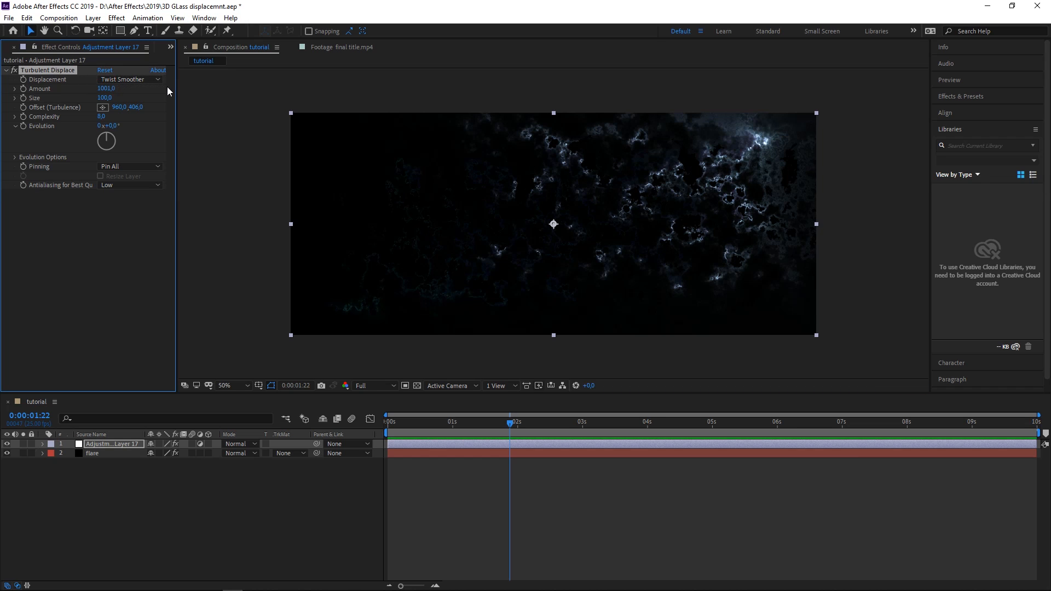
{"action": "mouse_move", "coordinate": [103, 87]}
{"action": "left_mouse_down"}
{"action": "mouse_move", "coordinate": [86, 85]}
{"action": "mouse_move", "coordinate": [84, 101]}
{"action": "mouse_move", "coordinate": [51, 100]}
{"action": "mouse_move", "coordinate": [96, 100]}
{"action": "left_mouse_up"}
{"action": "left_click", "coordinate": [97, 99]}
{"action": "type", "text": "36"}
{"action": "key", "text": "Return"}
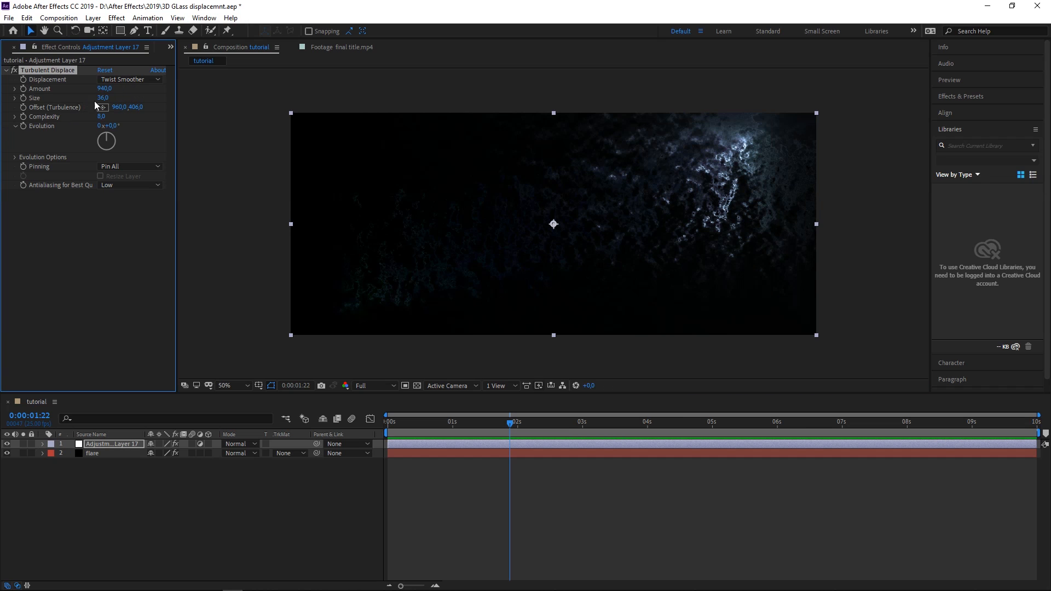
{"action": "left_click_drag", "start_coordinate": [104, 88], "coordinate": [68, 90]}
{"action": "left_click", "coordinate": [105, 88]}
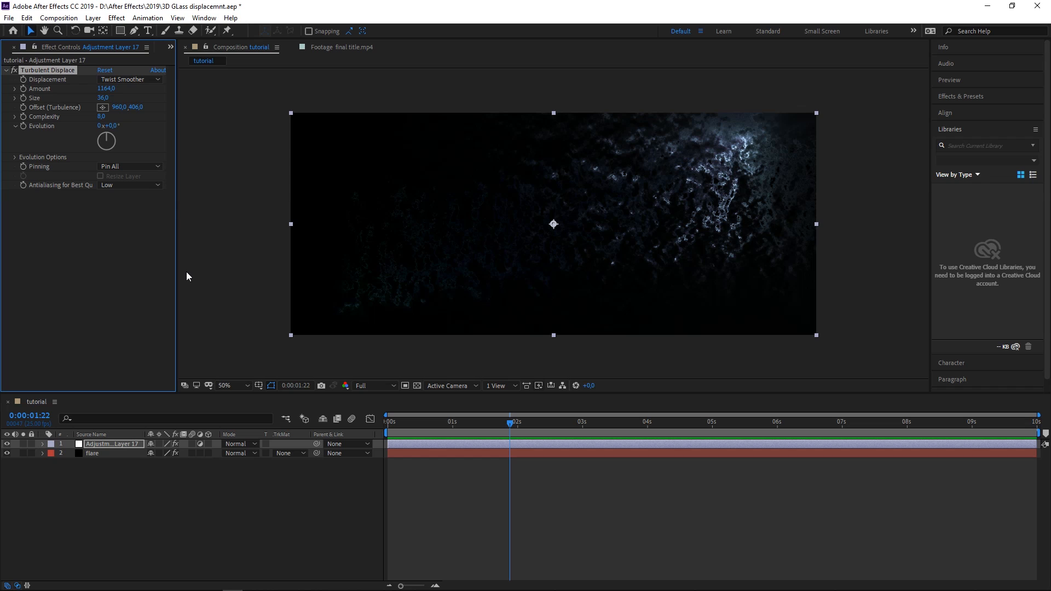
Find the Tint effect and apply it to the adjustment layer.
{"action": "key", "text": "ctrl+space"}
{"action": "type", "text": "it="}
{"action": "key", "text": "BackSpace"}
{"action": "key", "text": "BackSpace"}
{"action": "key", "text": "BackSpace"}
{"action": "type", "text": "tint"}
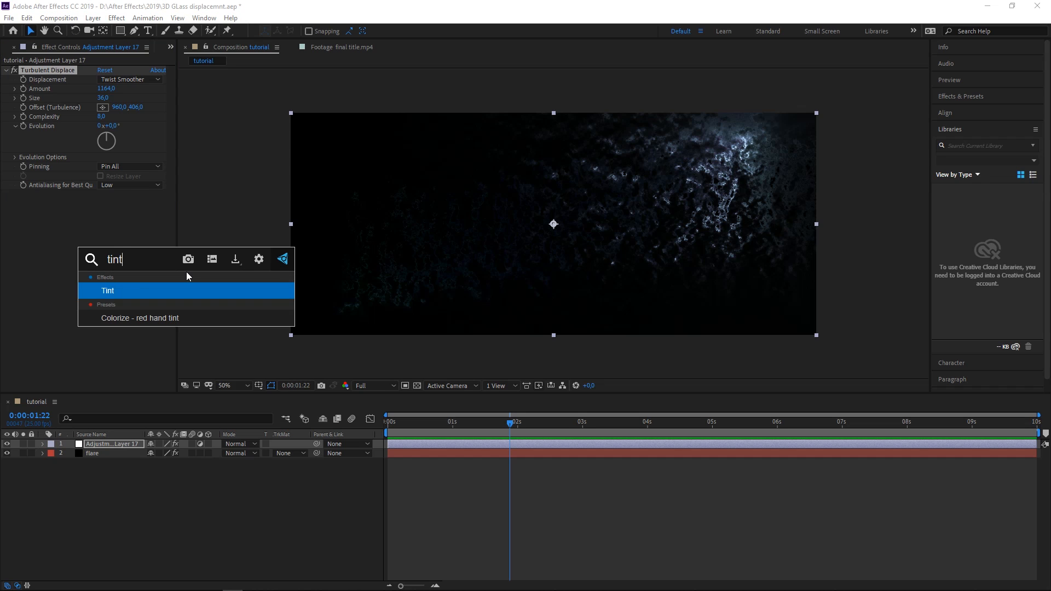
{"action": "key", "text": "Return"}
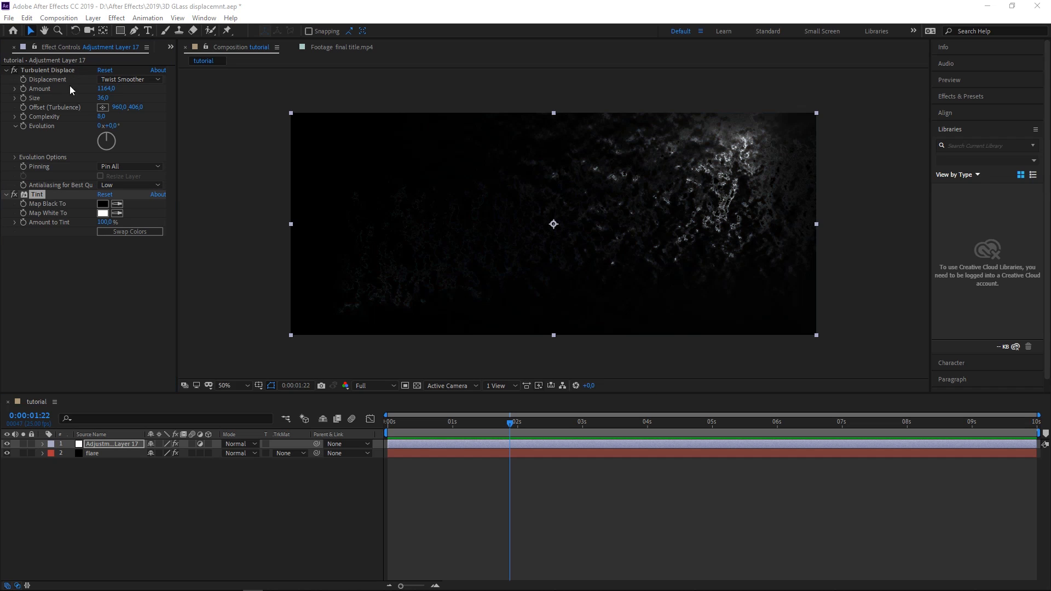
Change the Tint effect's Map White To colour to a bright cyan-blue, 00D2FF.
{"action": "left_click", "coordinate": [103, 213]}
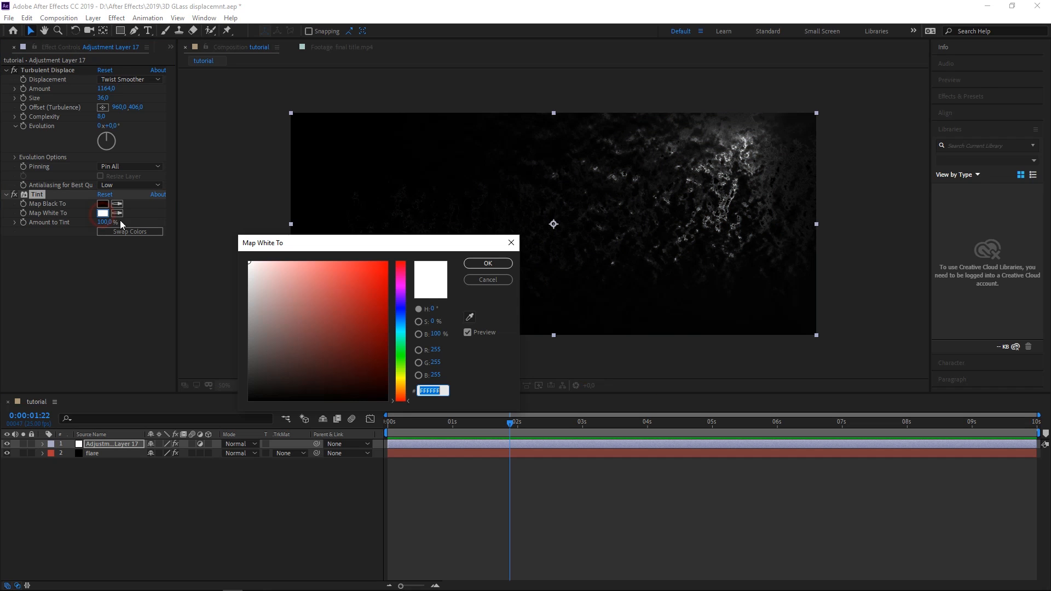
{"action": "left_click_drag", "start_coordinate": [403, 333], "coordinate": [388, 262]}
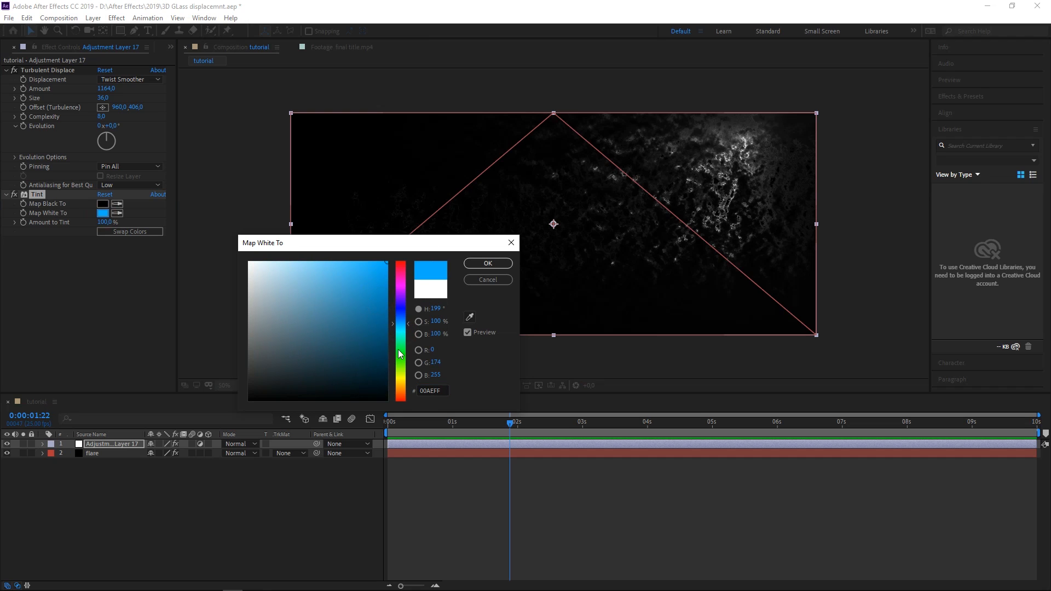
{"action": "mouse_move", "coordinate": [403, 325]}
{"action": "left_mouse_down"}
{"action": "mouse_move", "coordinate": [405, 338]}
{"action": "mouse_move", "coordinate": [406, 327]}
{"action": "left_mouse_up"}
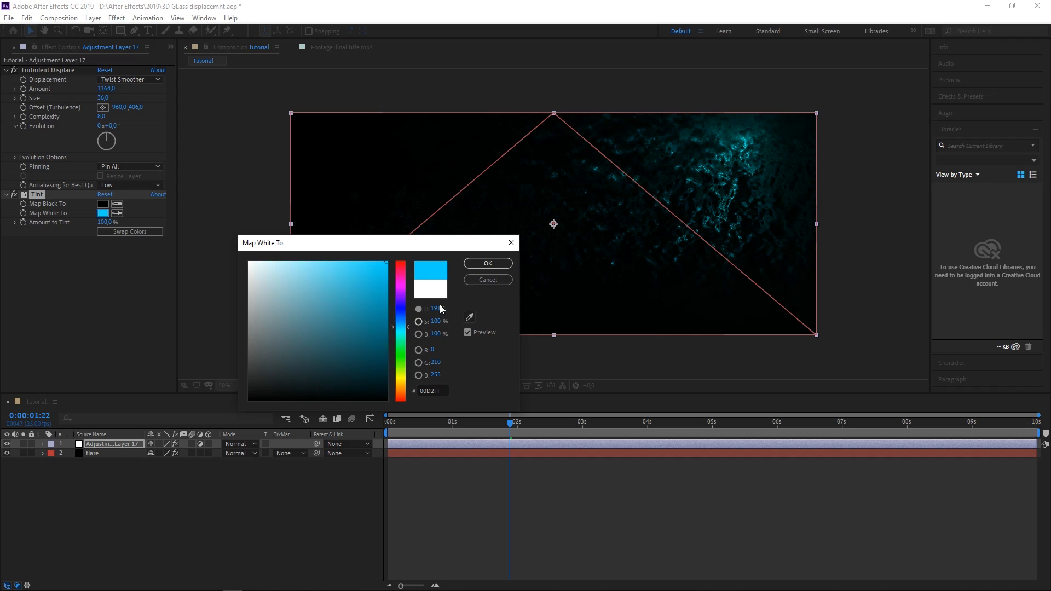
{"action": "left_click", "coordinate": [493, 262]}
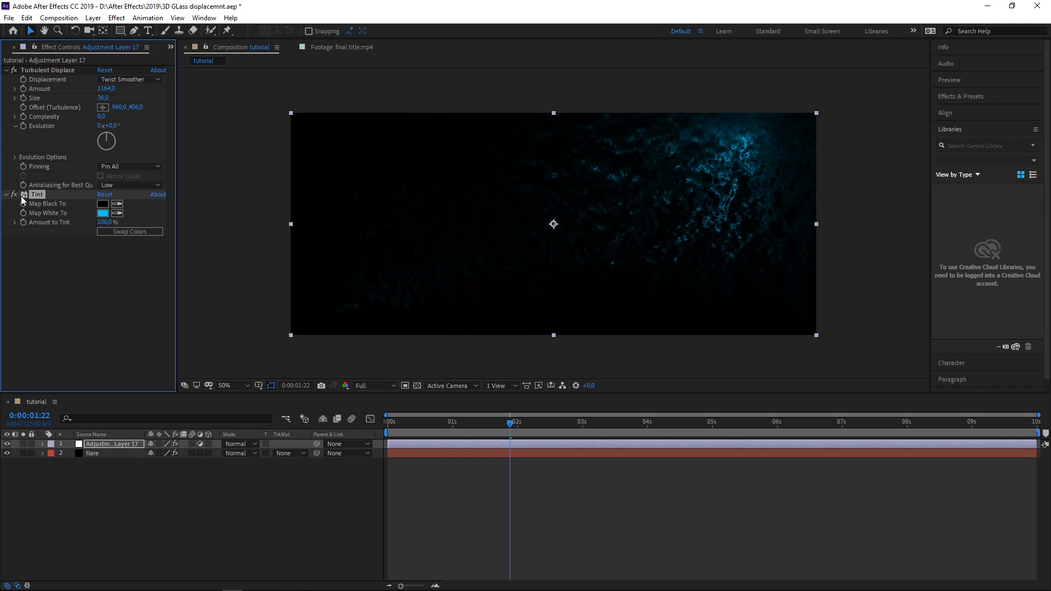
Apply the Levels effect to the adjustment layer and collapse the Tint and Turbulent Displace settings.
{"action": "key", "text": "ctrl+space"}
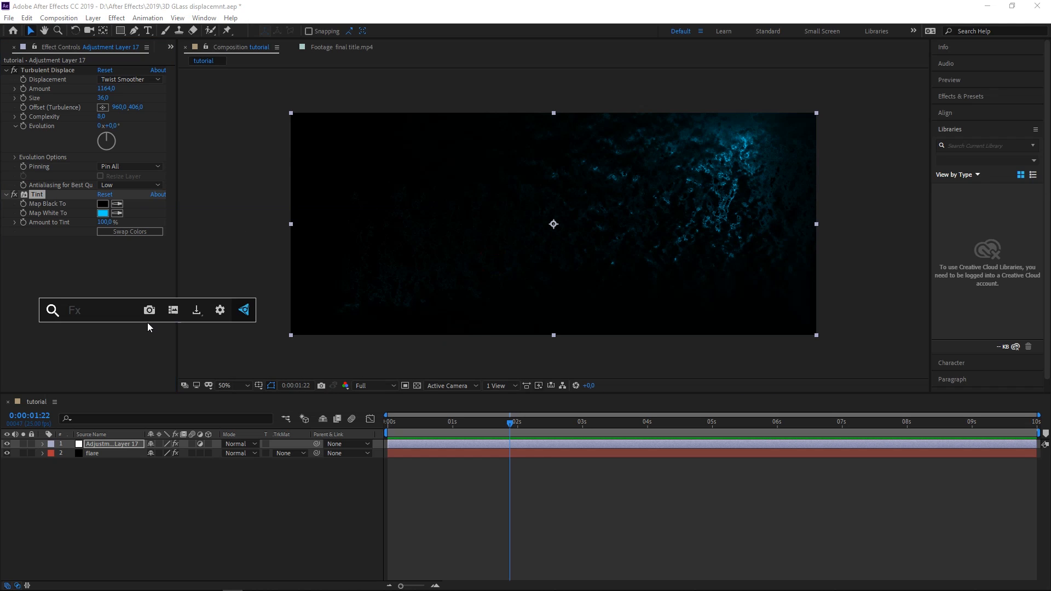
{"action": "type", "text": "lev"}
{"action": "key", "text": "Down"}
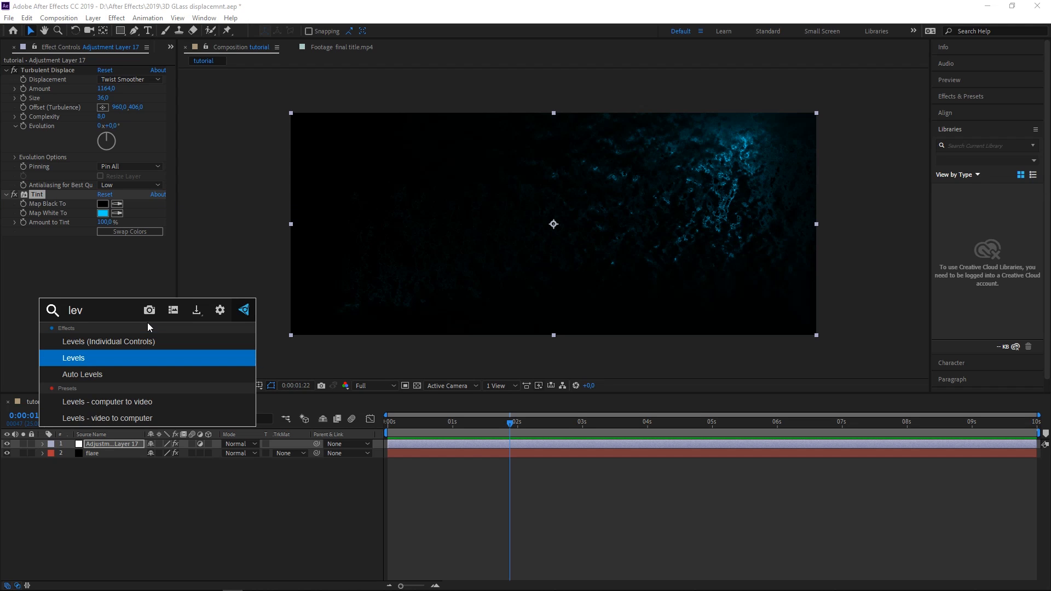
{"action": "key", "text": "Return"}
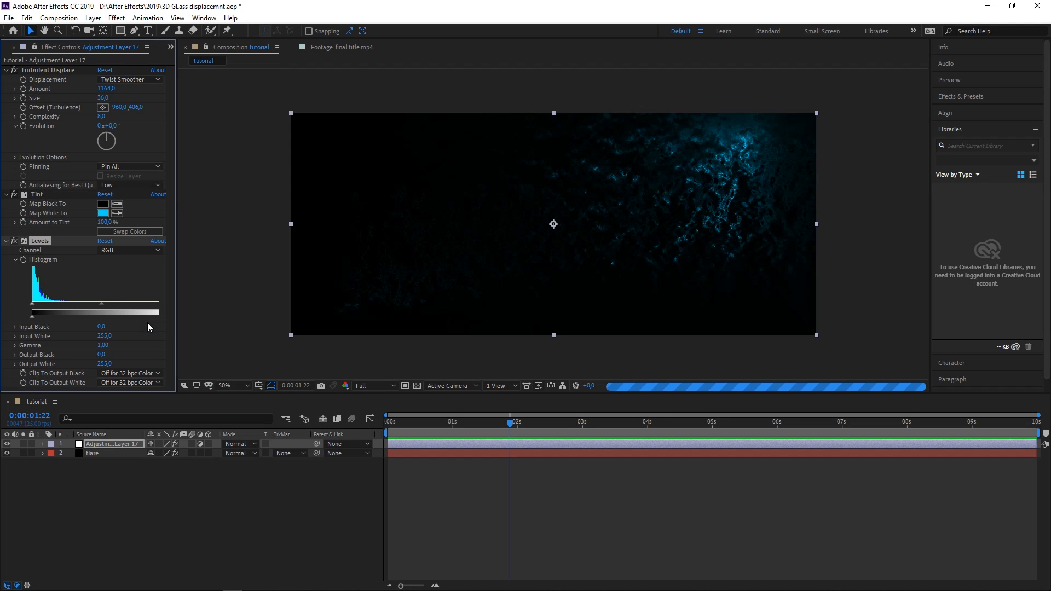
{"action": "left_click", "coordinate": [6, 195]}
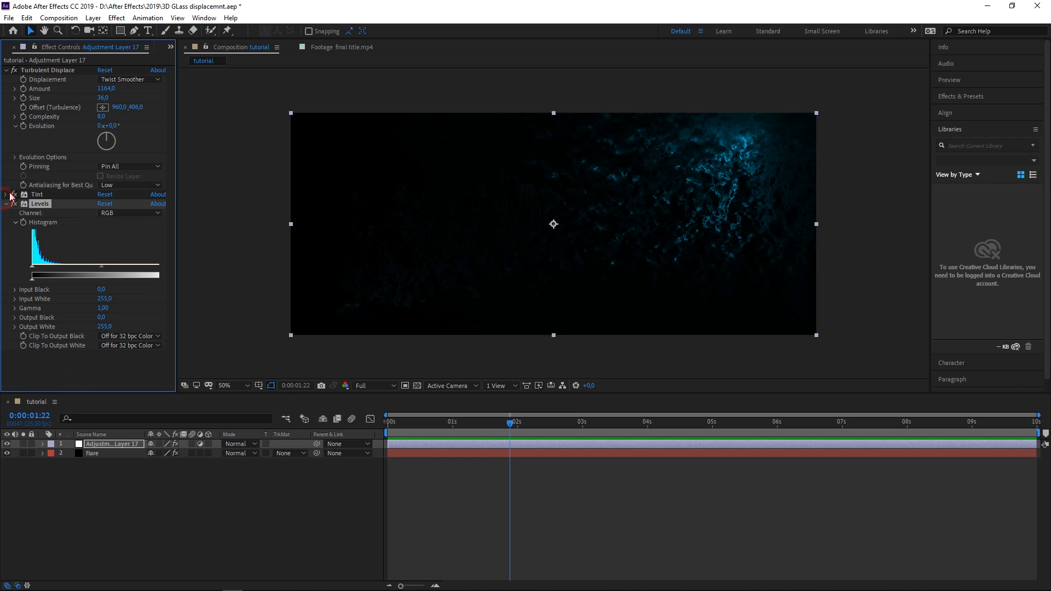
{"action": "left_click", "coordinate": [6, 71]}
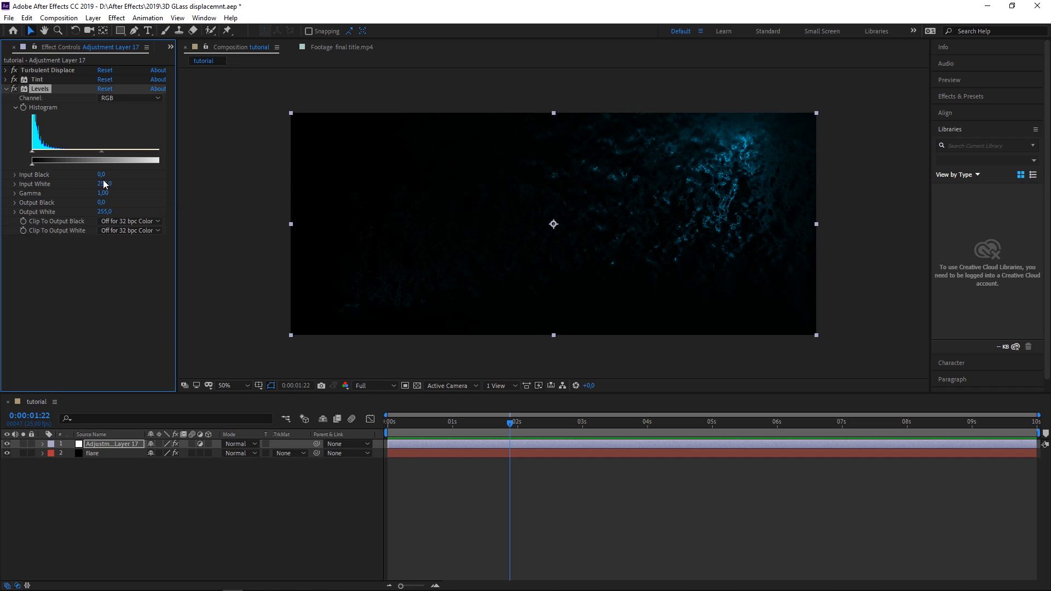
Set the Levels effect's Input Black to 3 and the composition preview resolution to Half.
{"action": "left_click_drag", "start_coordinate": [101, 174], "coordinate": [101, 177]}
{"action": "left_click", "coordinate": [361, 386]}
{"action": "left_click", "coordinate": [390, 398]}
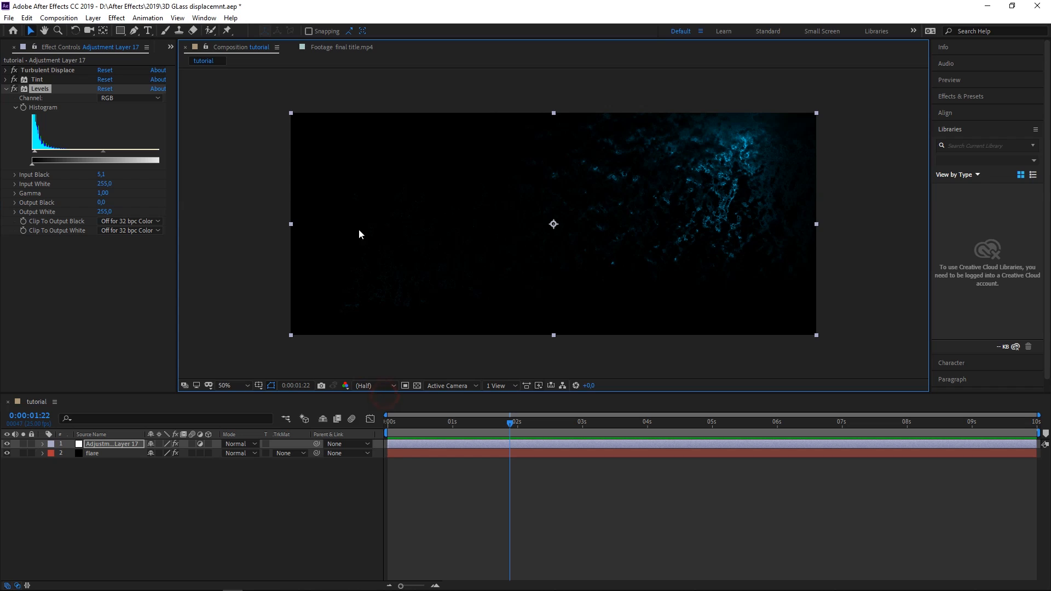
{"action": "left_click", "coordinate": [102, 174]}
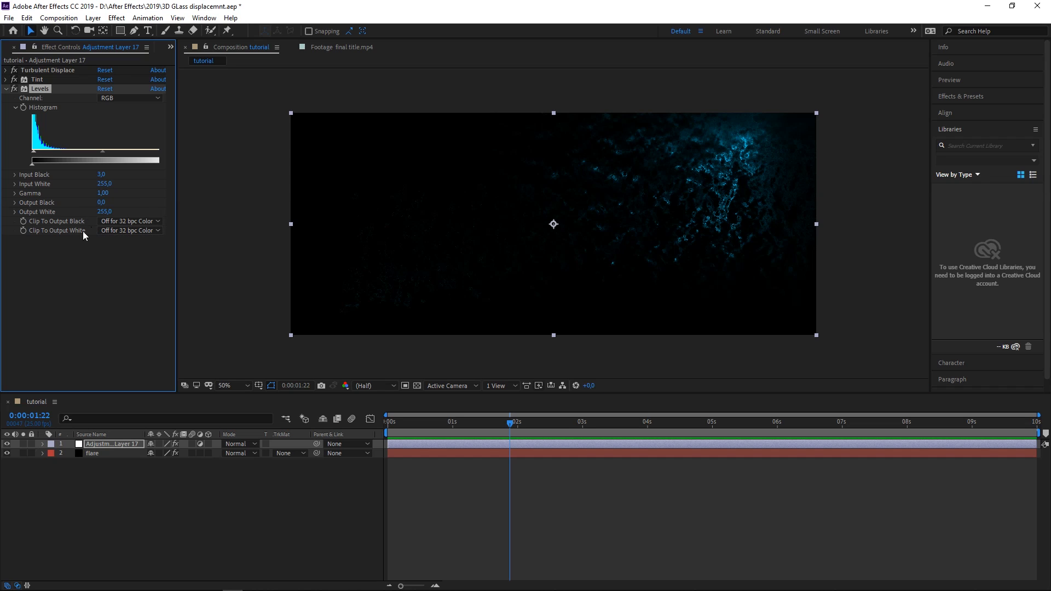
Apply the Curves effect to the adjustment layer and raise the RGB curve's upper midtones slightly to brighten the flare.
{"action": "key", "text": "ctrl+space"}
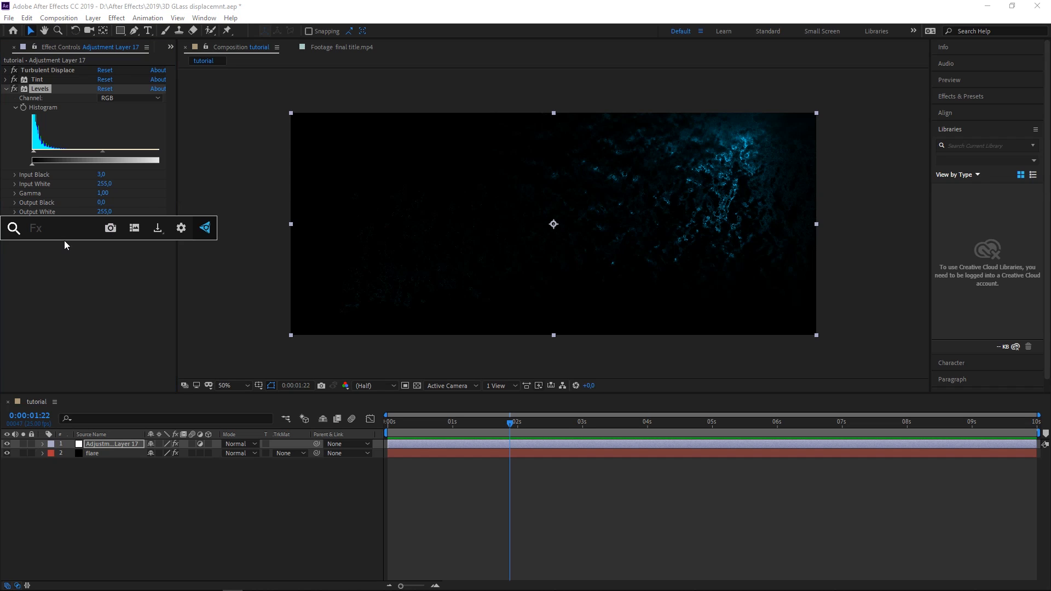
{"action": "type", "text": "cur"}
{"action": "key", "text": "Return"}
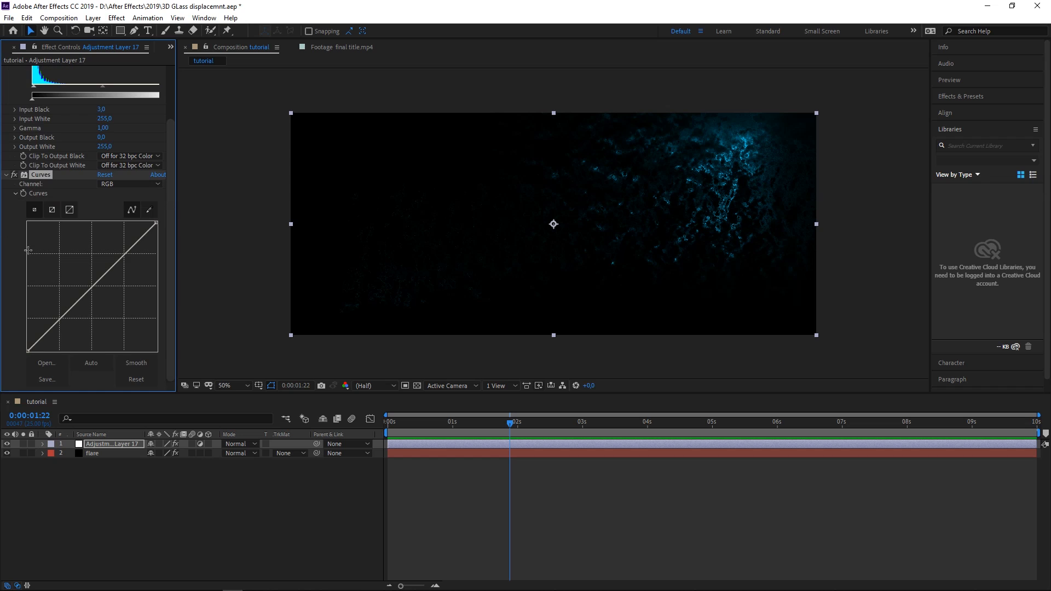
{"action": "left_click_drag", "start_coordinate": [118, 254], "coordinate": [115, 249]}
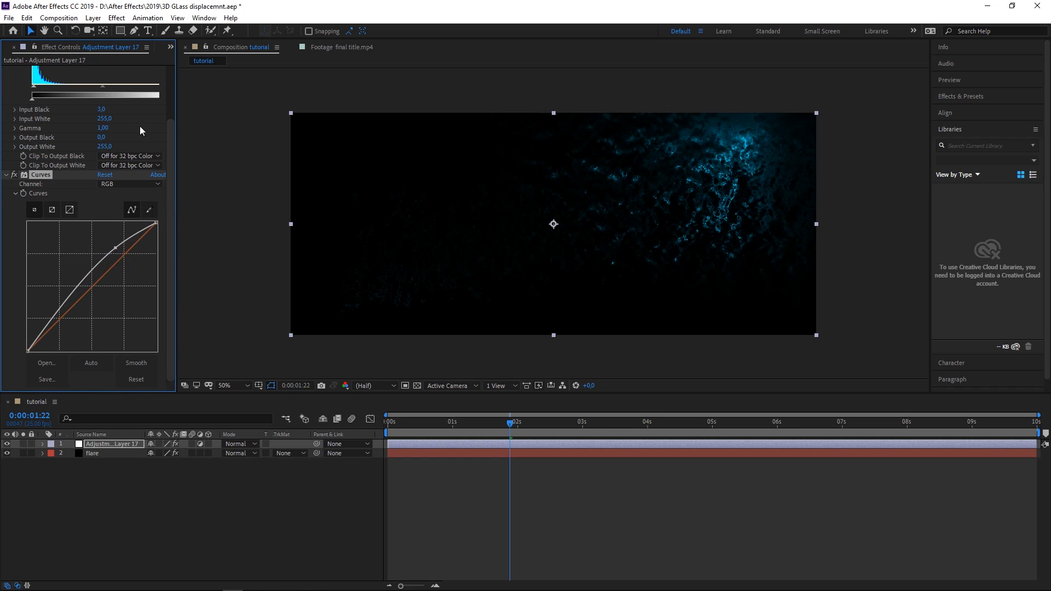
Set the Levels effect's Gamma to 1.02 and collapse the Curves and Levels settings.
{"action": "left_click", "coordinate": [103, 127]}
{"action": "mouse_move", "coordinate": [103, 127]}
{"action": "left_mouse_down"}
{"action": "mouse_move", "coordinate": [128, 126]}
{"action": "mouse_move", "coordinate": [119, 127]}
{"action": "left_mouse_up"}
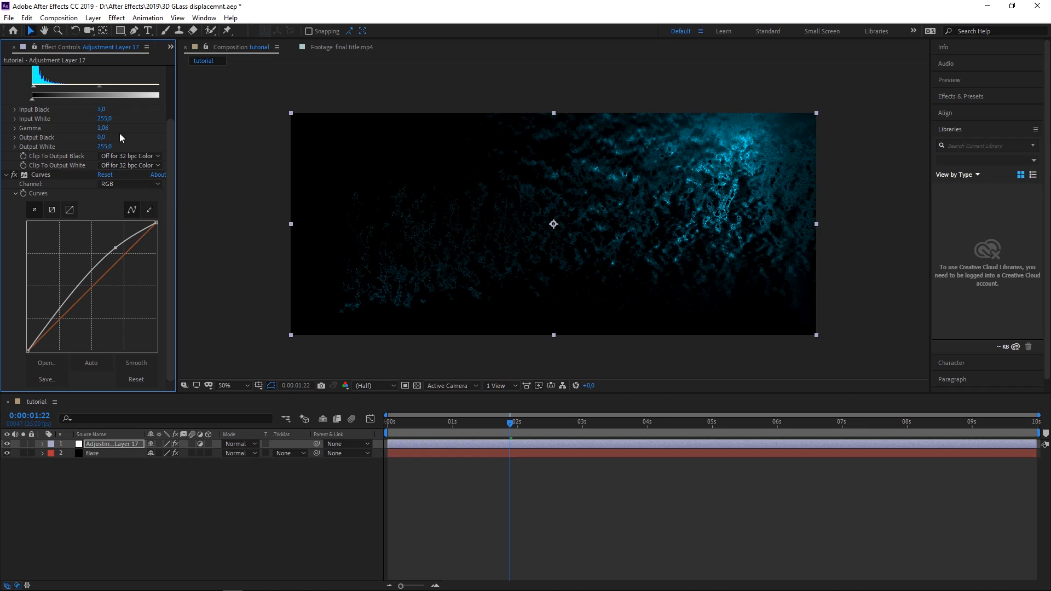
{"action": "left_click_drag", "start_coordinate": [105, 128], "coordinate": [97, 127]}
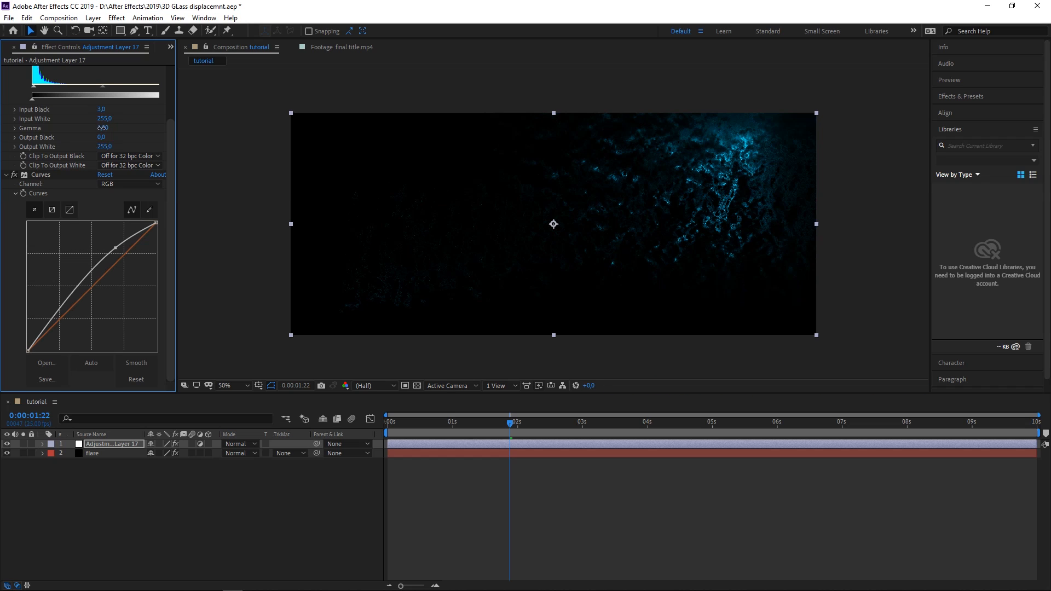
{"action": "left_click_drag", "start_coordinate": [110, 128], "coordinate": [108, 130]}
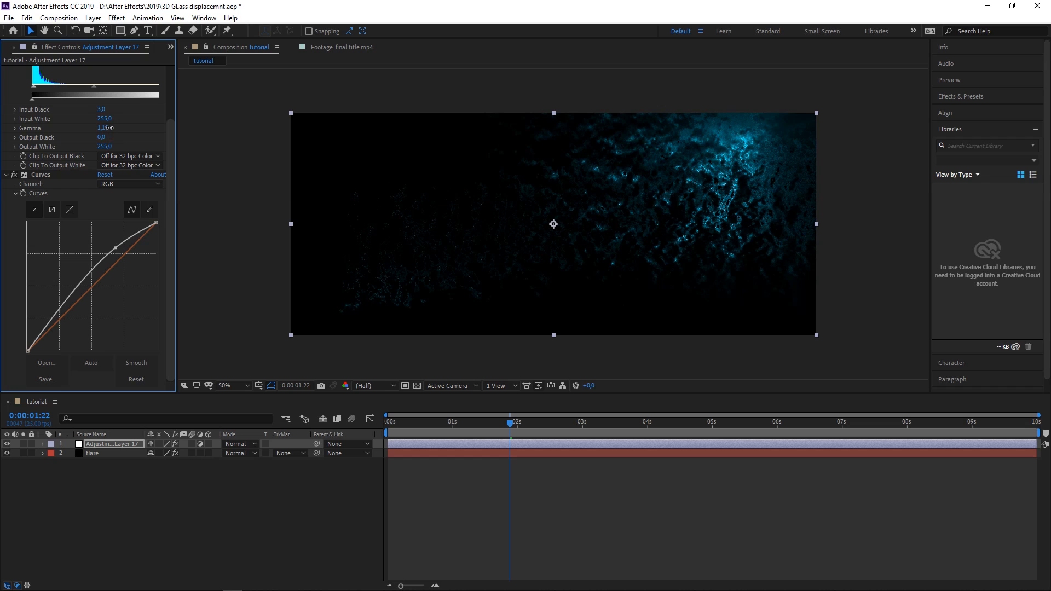
{"action": "left_click", "coordinate": [107, 128]}
{"action": "type", "text": "1"}
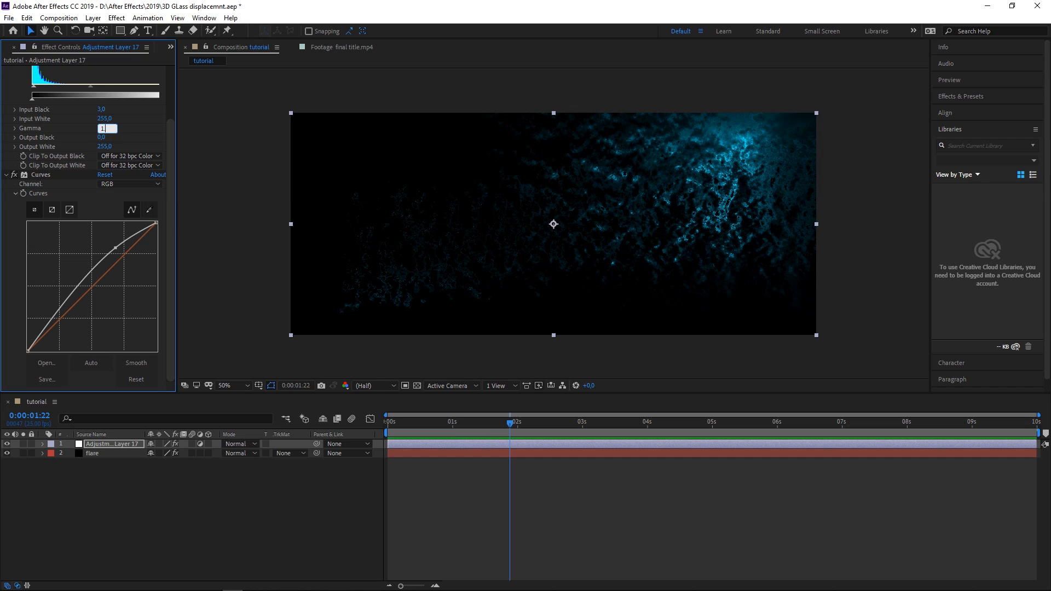
{"action": "key", "text": "Return"}
{"action": "left_click", "coordinate": [6, 176]}
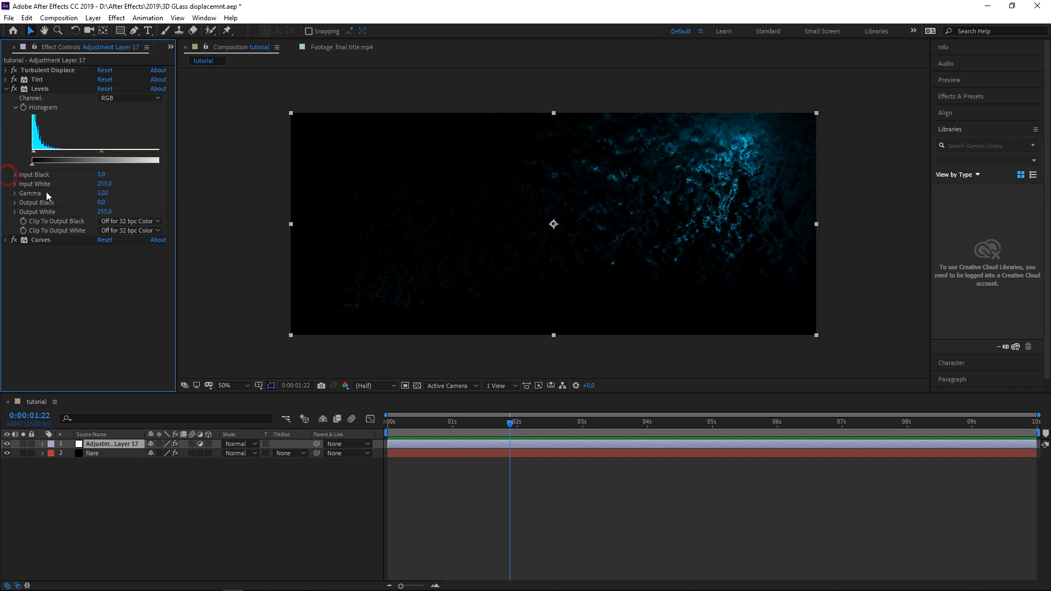
{"action": "left_click", "coordinate": [6, 89]}
At 0:00:01:02, move the optical flare's Position XY to about 1670, 252 and set its Brightness to 120.
{"action": "left_click_drag", "start_coordinate": [497, 425], "coordinate": [458, 423]}
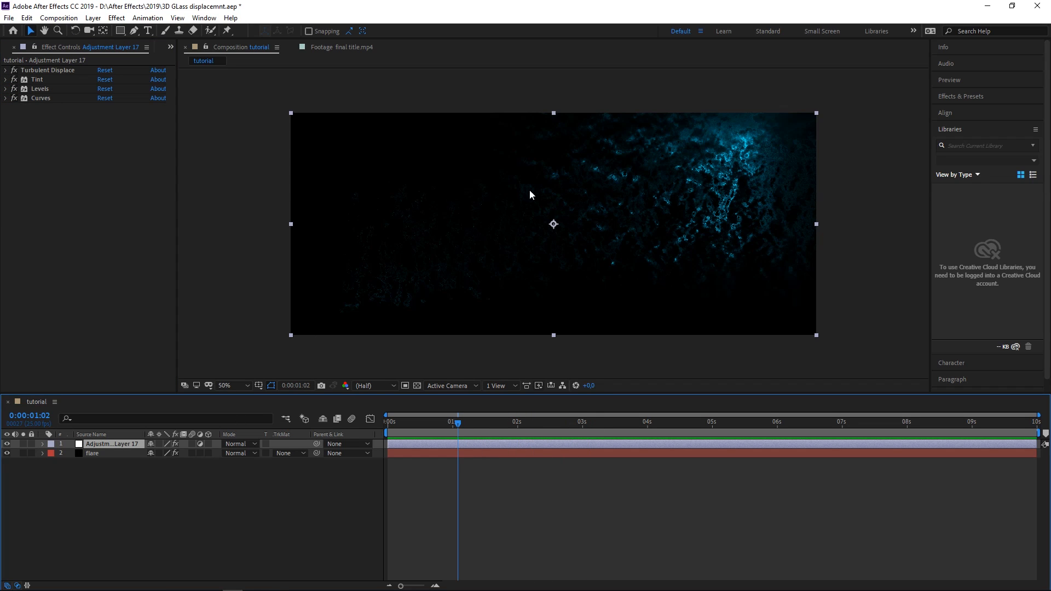
{"action": "left_click", "coordinate": [94, 454]}
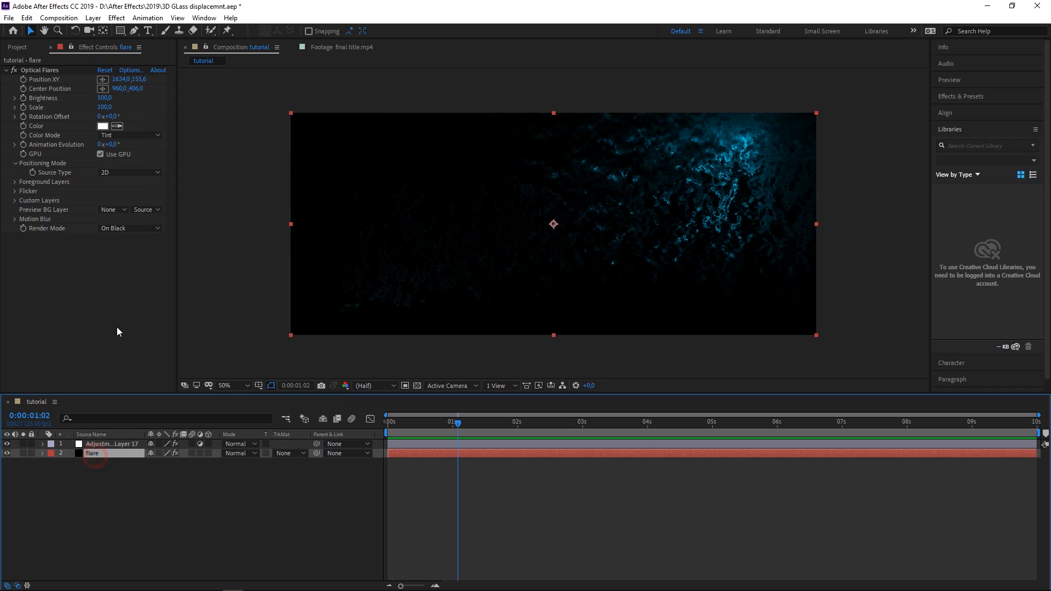
{"action": "left_click", "coordinate": [55, 70]}
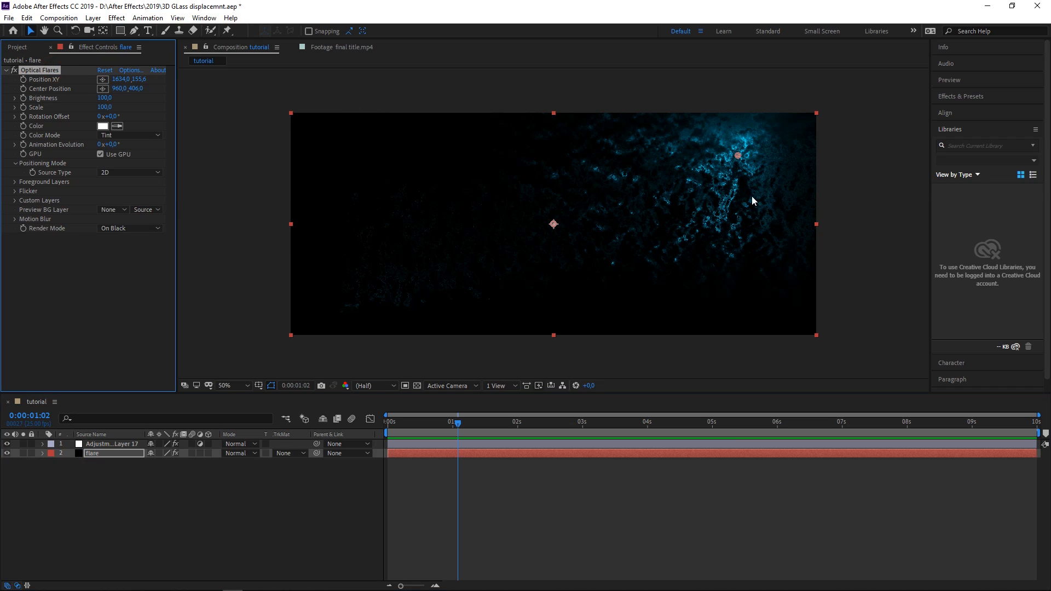
{"action": "left_click_drag", "start_coordinate": [738, 160], "coordinate": [747, 182]}
{"action": "left_click", "coordinate": [106, 99]}
{"action": "type", "text": "120"}
{"action": "key", "text": "Return"}
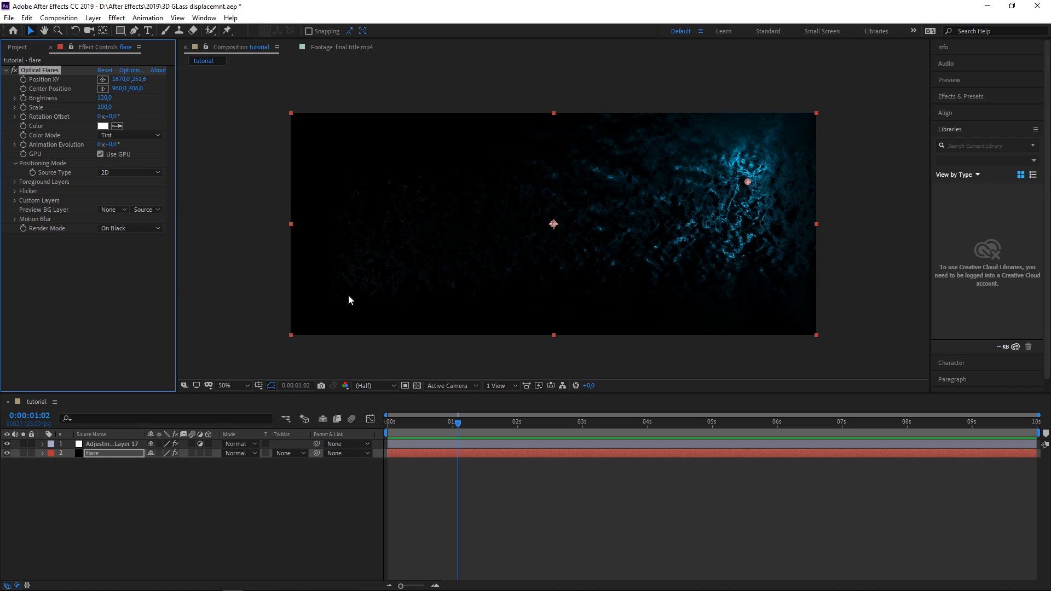
Pre-compose the adjustment layer and the flare layer into a new composition named displacement.
{"action": "left_click_drag", "start_coordinate": [89, 470], "coordinate": [124, 402]}
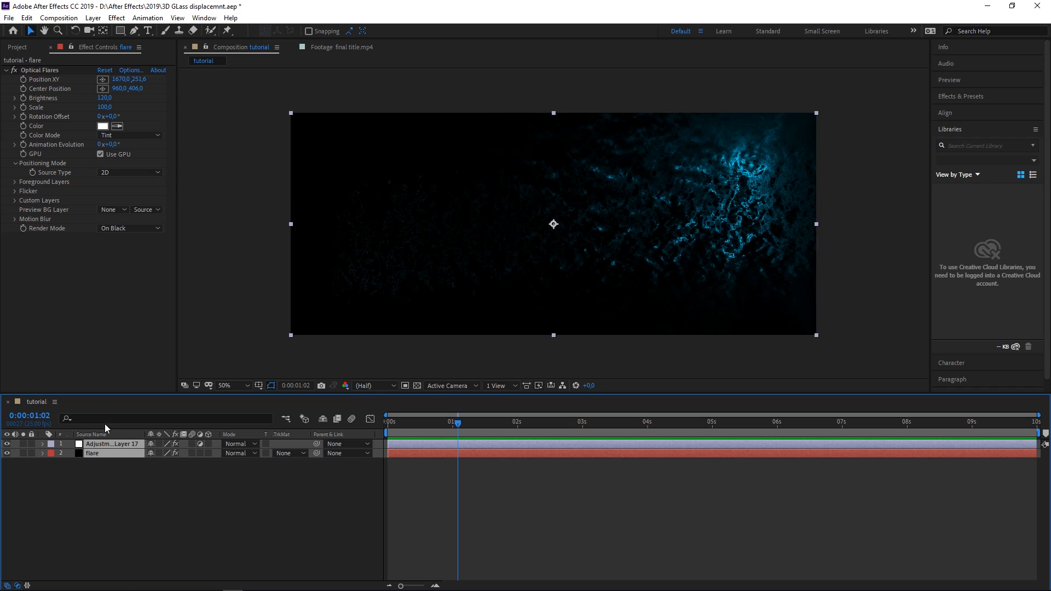
{"action": "key", "text": "ctrl+shift+c"}
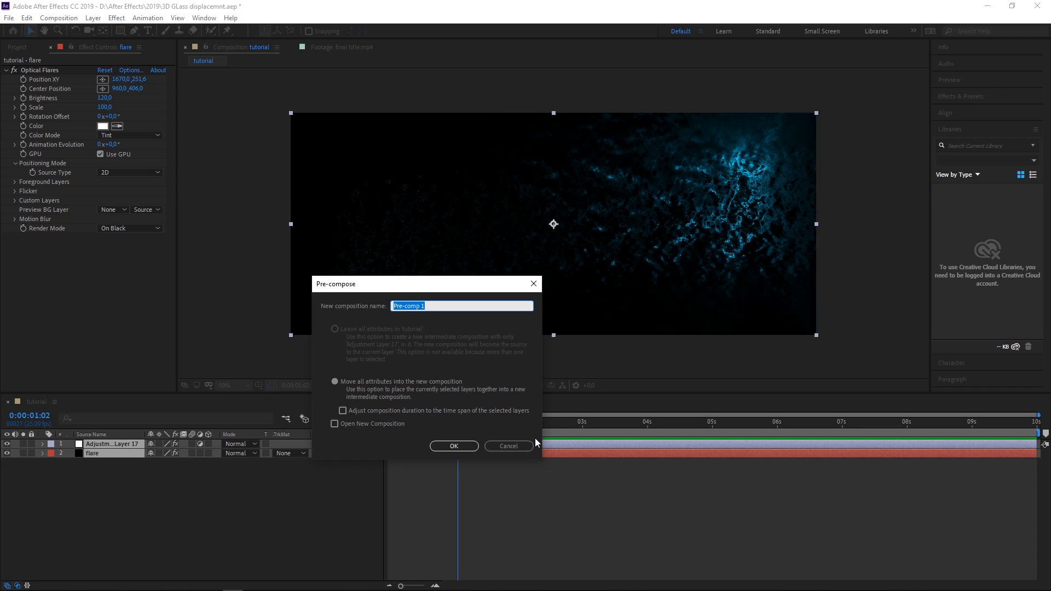
{"action": "left_click", "coordinate": [508, 446]}
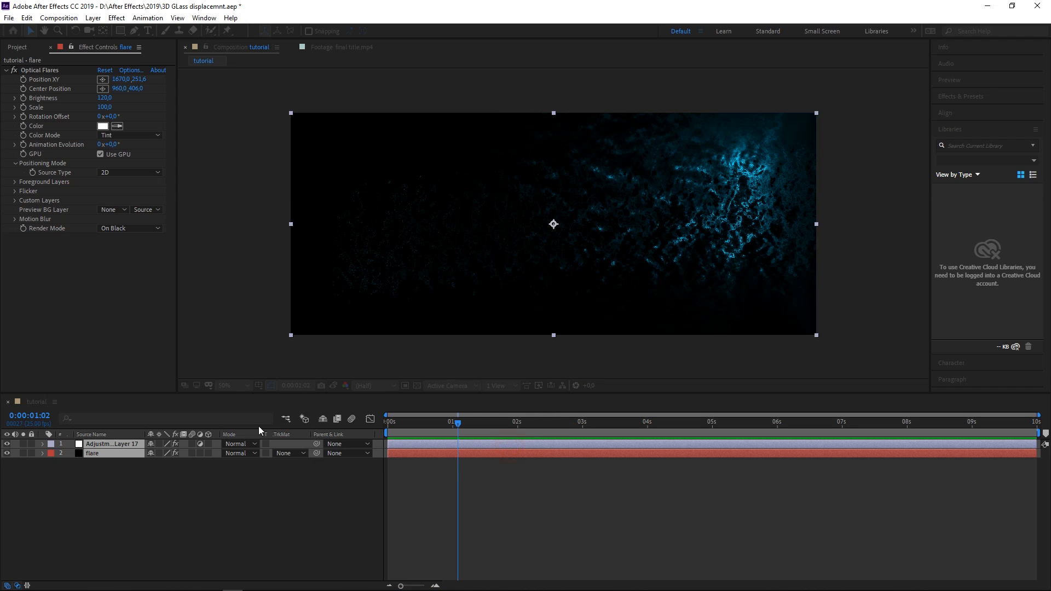
{"action": "right_click", "coordinate": [119, 447]}
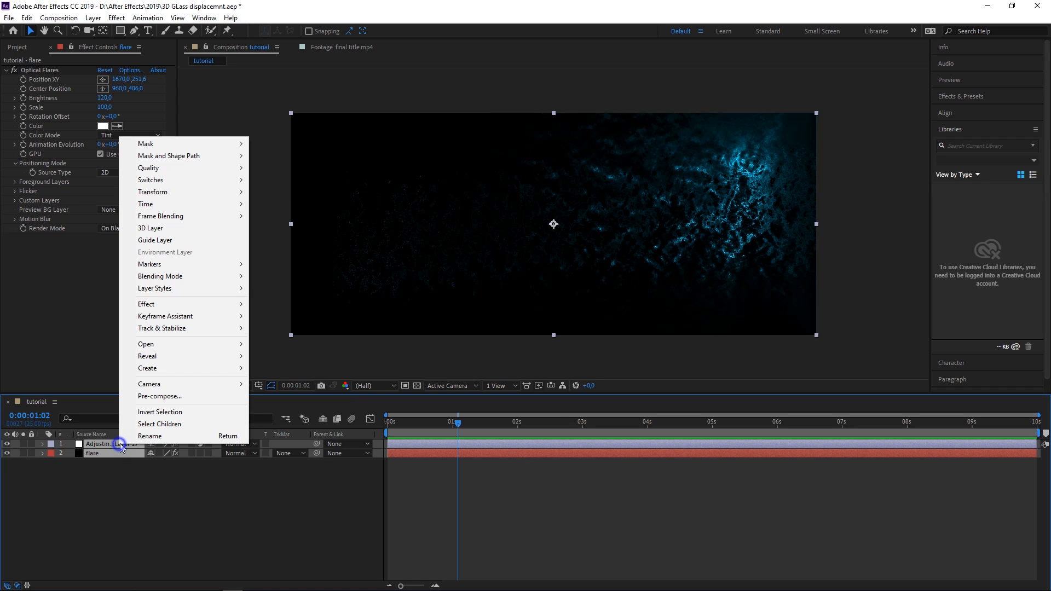
{"action": "left_click", "coordinate": [163, 397]}
{"action": "left_click_drag", "start_coordinate": [417, 283], "coordinate": [423, 244]}
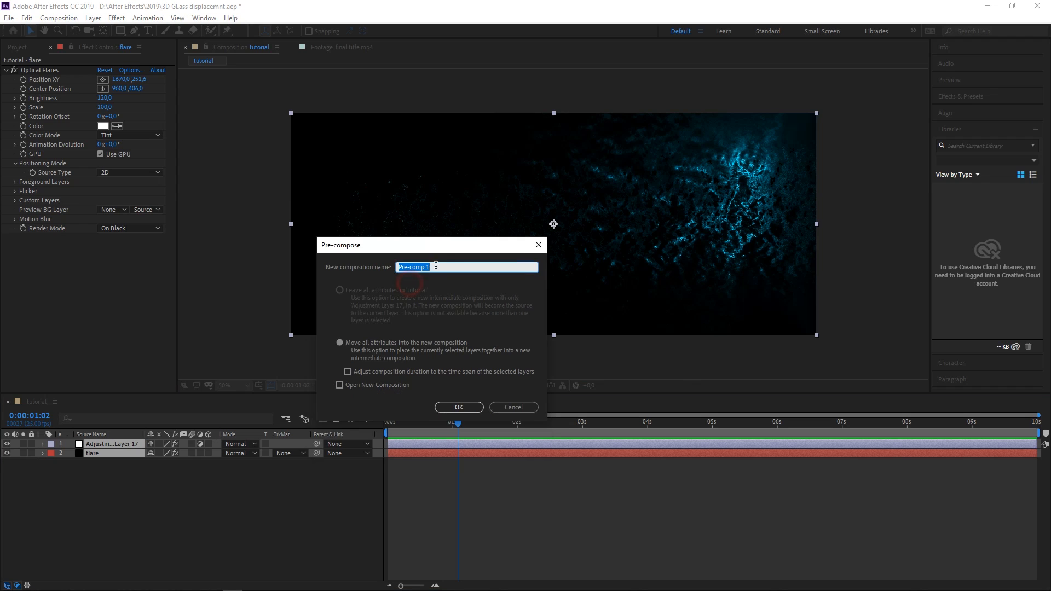
{"action": "type", "text": "displacement"}
{"action": "key", "text": "Return"}
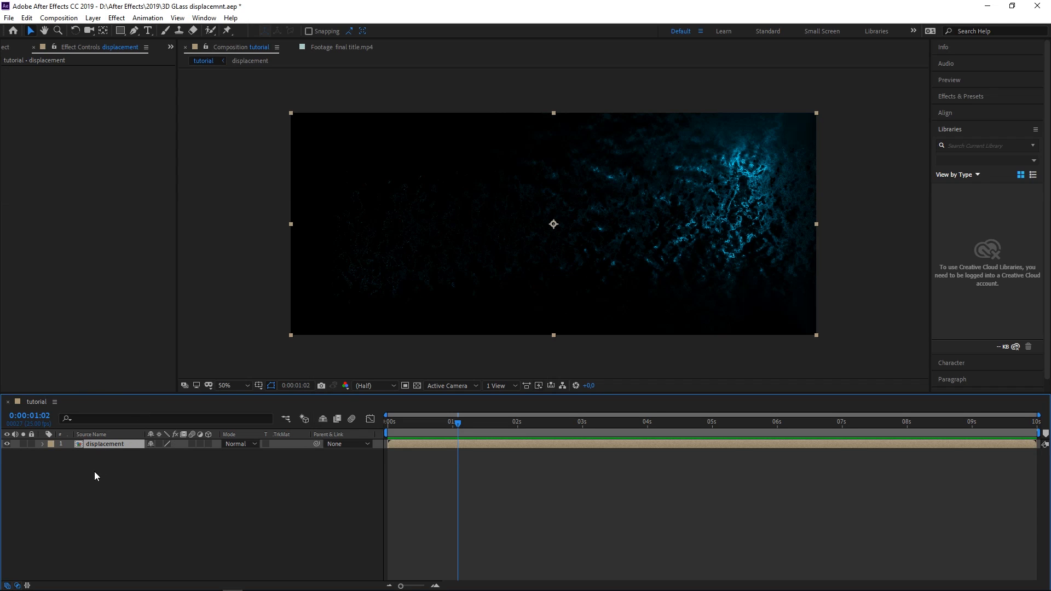
Add a new adjustment layer above the displacement layer and apply the CC Glass effect to it.
{"action": "right_click", "coordinate": [112, 483]}
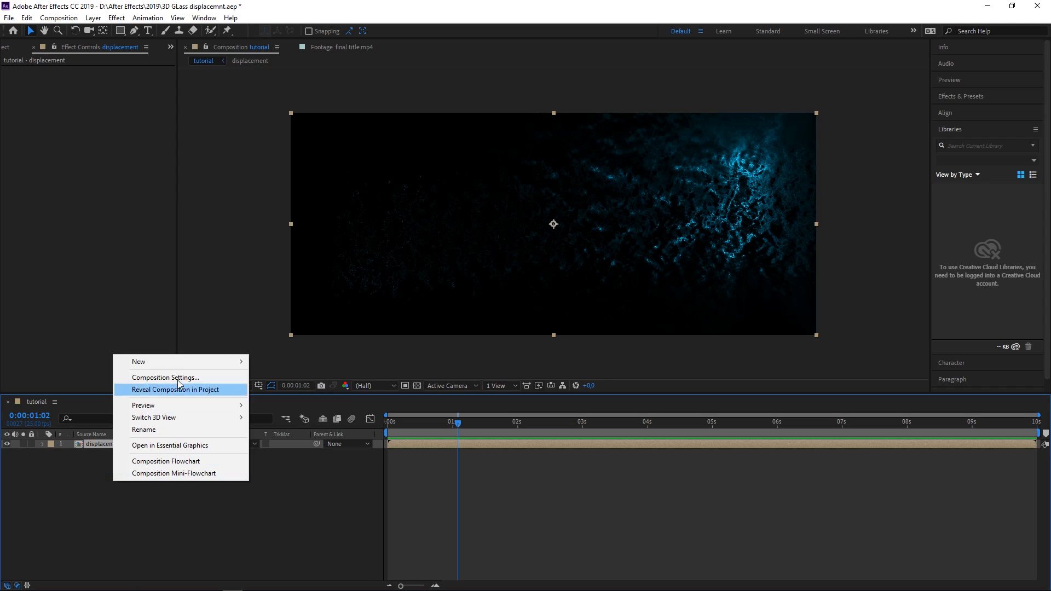
{"action": "left_click", "coordinate": [176, 362]}
{"action": "left_click", "coordinate": [294, 450]}
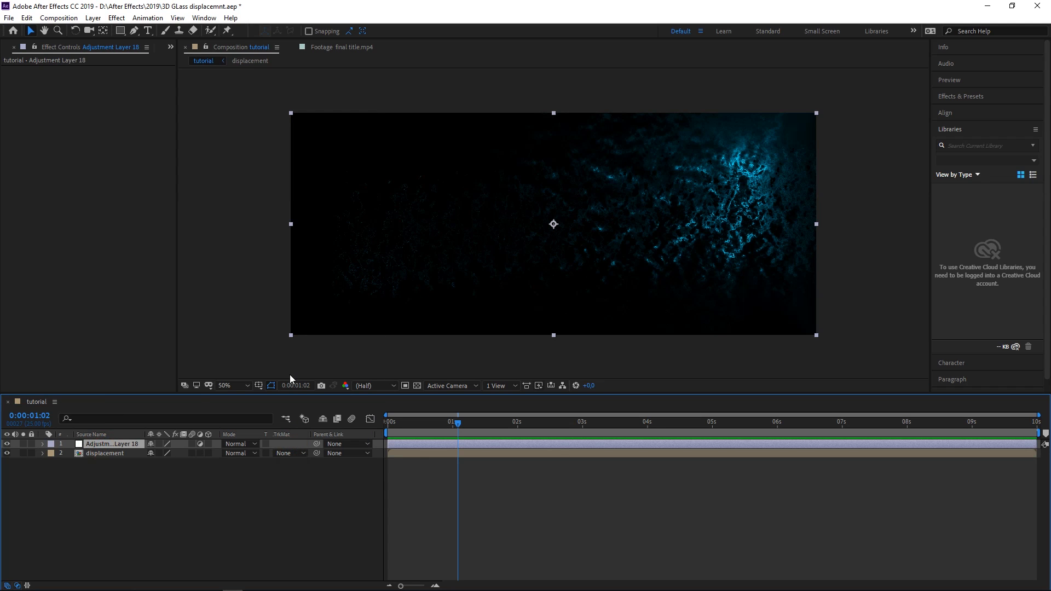
{"action": "key", "text": "ctrl+space"}
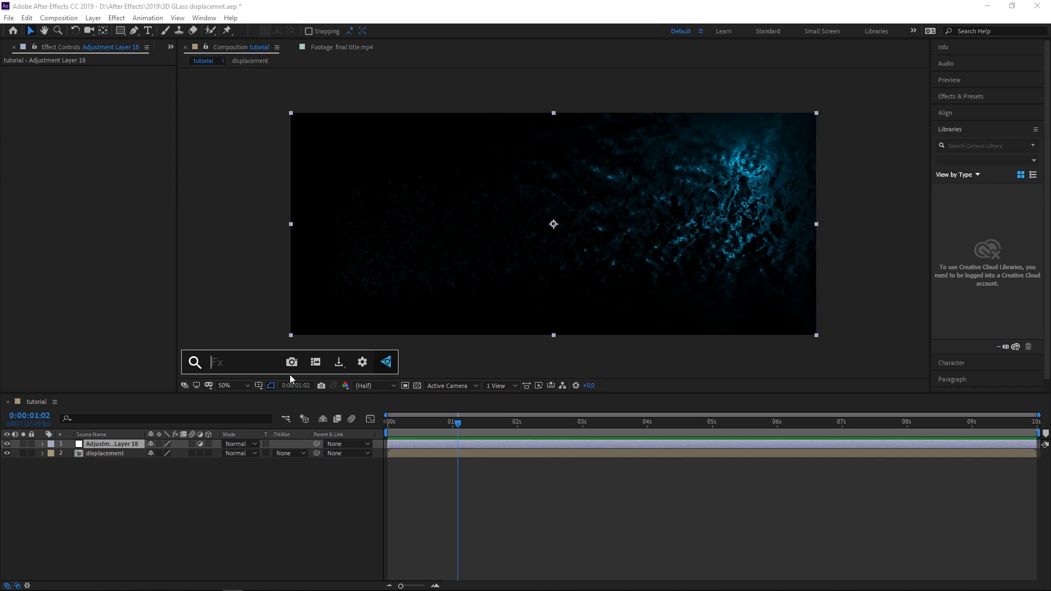
{"action": "type", "text": "cc gl"}
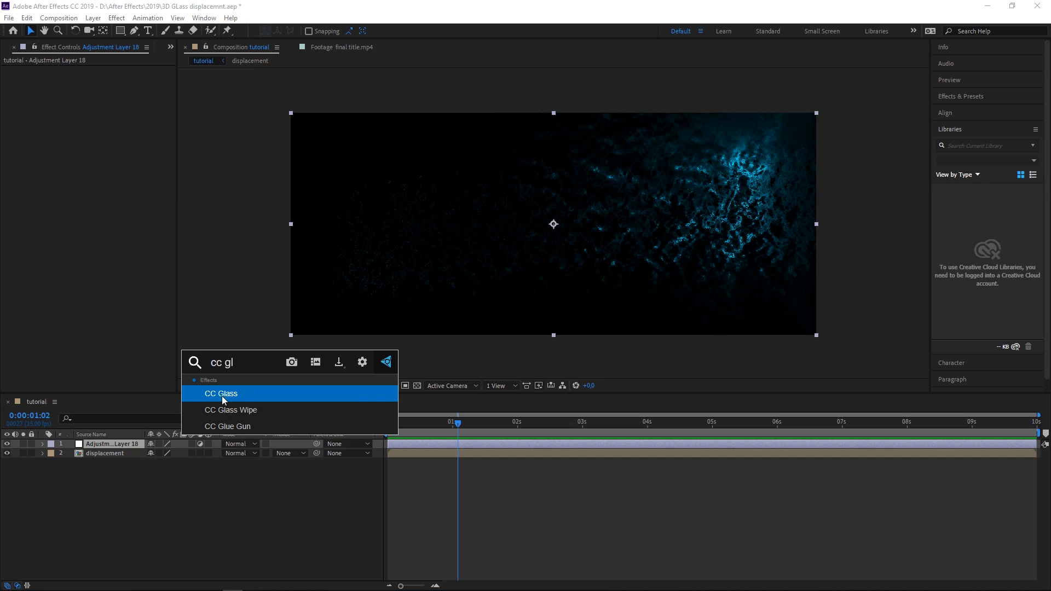
{"action": "left_click", "coordinate": [233, 394]}
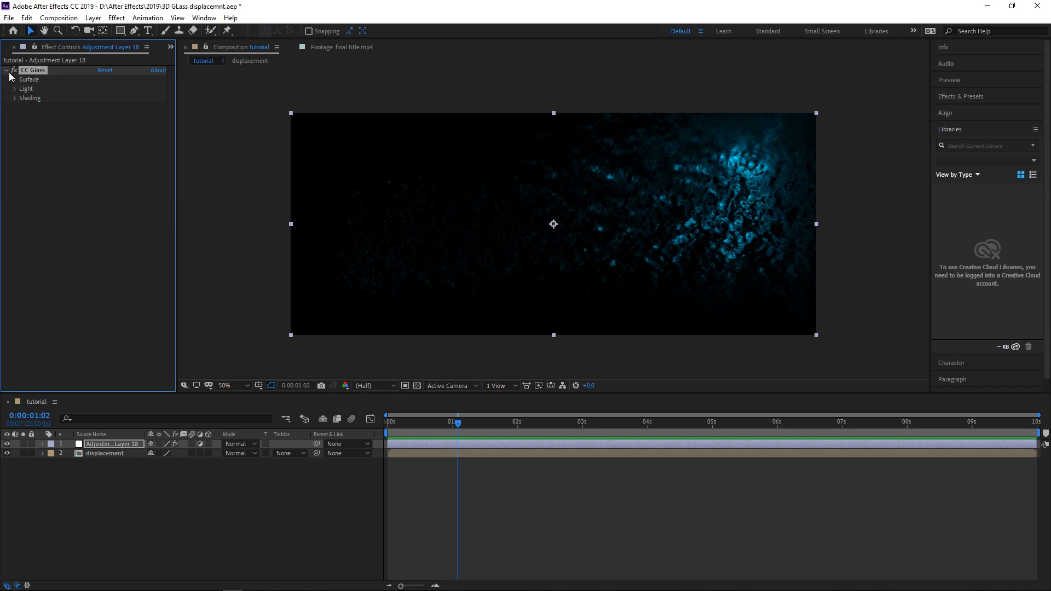
Set the CC Glass Surface Bump Map to the displacement layer.
{"action": "left_click", "coordinate": [14, 80]}
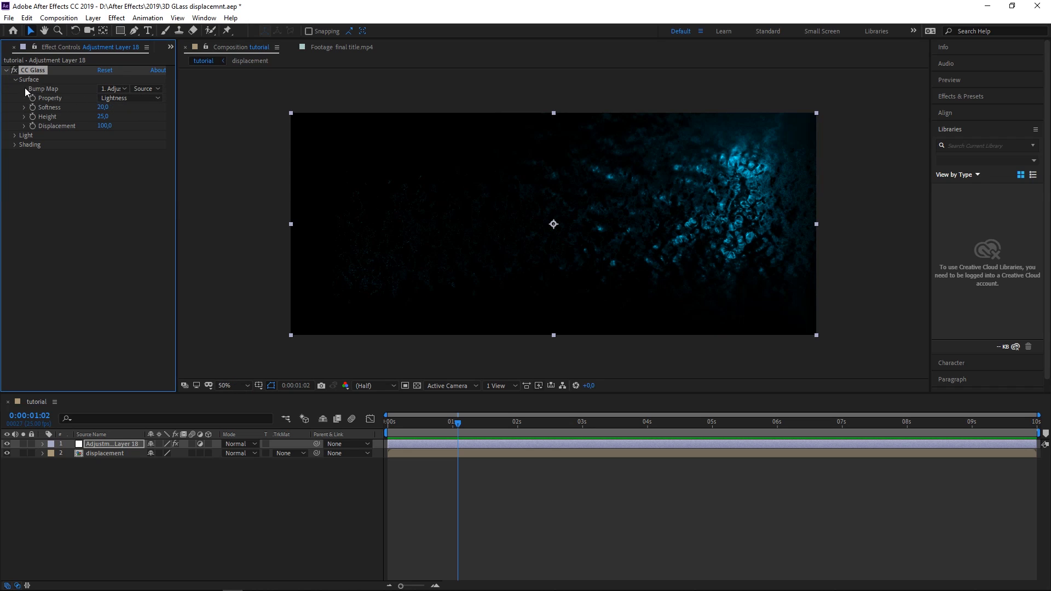
{"action": "left_click", "coordinate": [114, 88]}
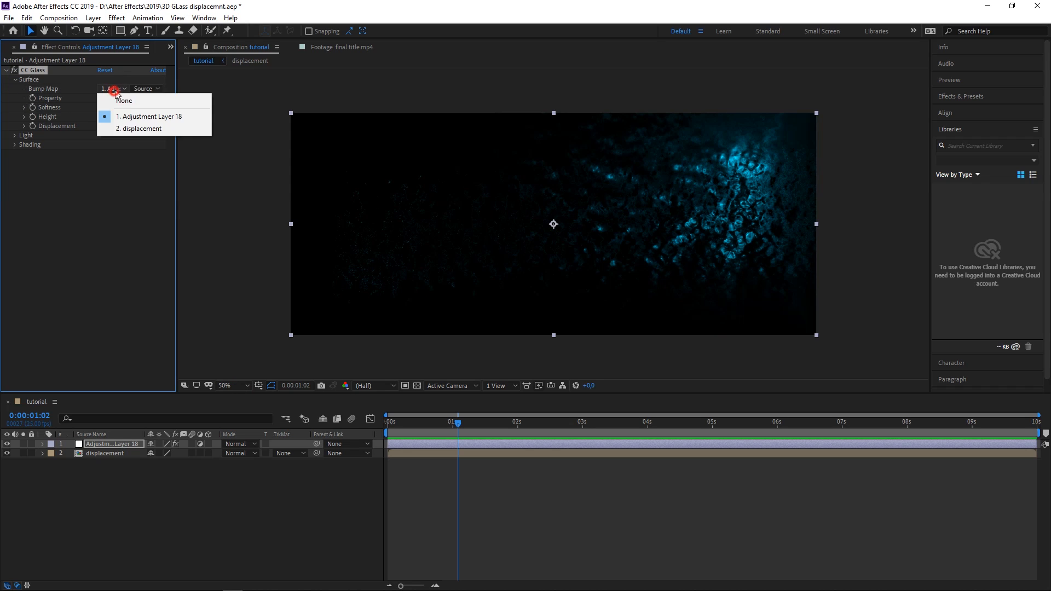
{"action": "left_click", "coordinate": [129, 128]}
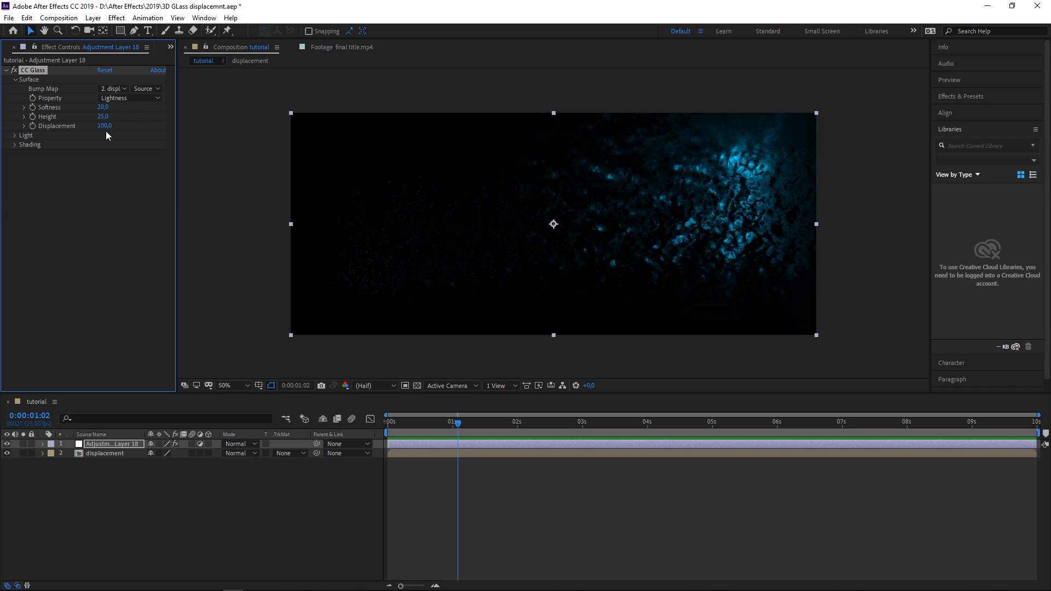
Expand the CC Glass Light and Shading settings, and set Softness to about 22.9, Height to 42 and Displacement to 162.
{"action": "left_click", "coordinate": [15, 135]}
{"action": "left_click", "coordinate": [15, 210]}
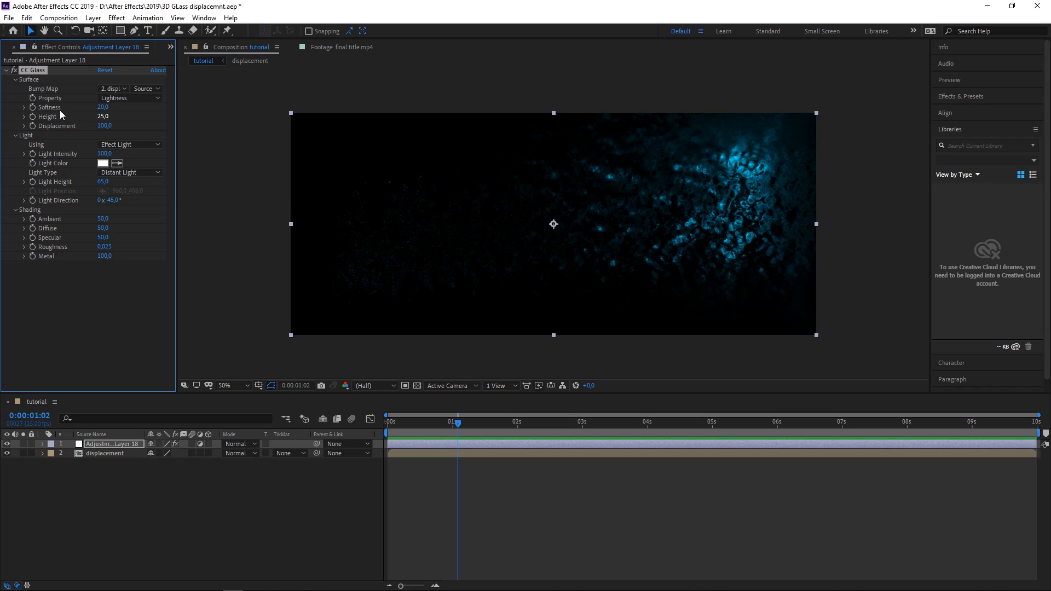
{"action": "mouse_move", "coordinate": [102, 109]}
{"action": "left_mouse_down"}
{"action": "mouse_move", "coordinate": [147, 130]}
{"action": "mouse_move", "coordinate": [135, 131]}
{"action": "mouse_move", "coordinate": [109, 117]}
{"action": "mouse_move", "coordinate": [153, 110]}
{"action": "mouse_move", "coordinate": [122, 111]}
{"action": "mouse_move", "coordinate": [130, 111]}
{"action": "mouse_move", "coordinate": [114, 126]}
{"action": "left_mouse_up"}
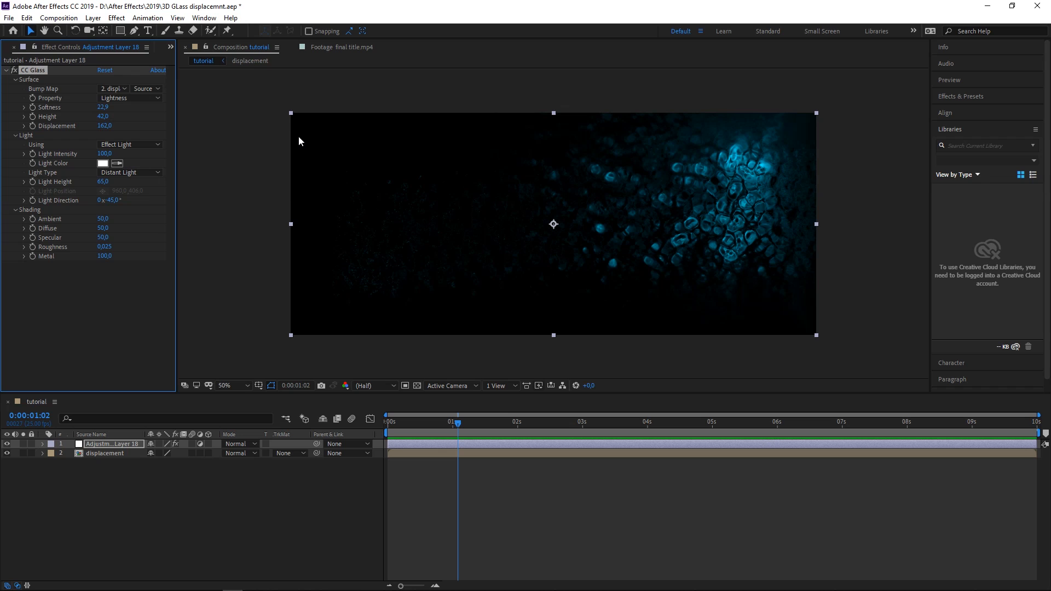
Show the displacement composition in a second viewer beside the locked tutorial viewer, and select its adjustment layer.
{"action": "left_click", "coordinate": [200, 48]}
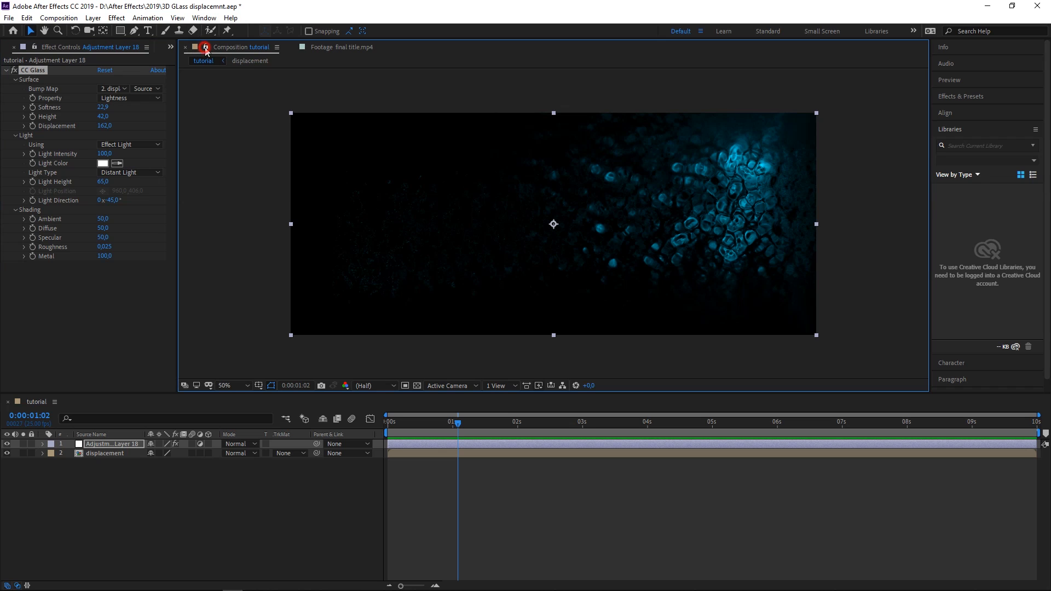
{"action": "double_click", "coordinate": [102, 454]}
{"action": "left_click_drag", "start_coordinate": [461, 47], "coordinate": [887, 237]}
{"action": "left_click", "coordinate": [256, 47]}
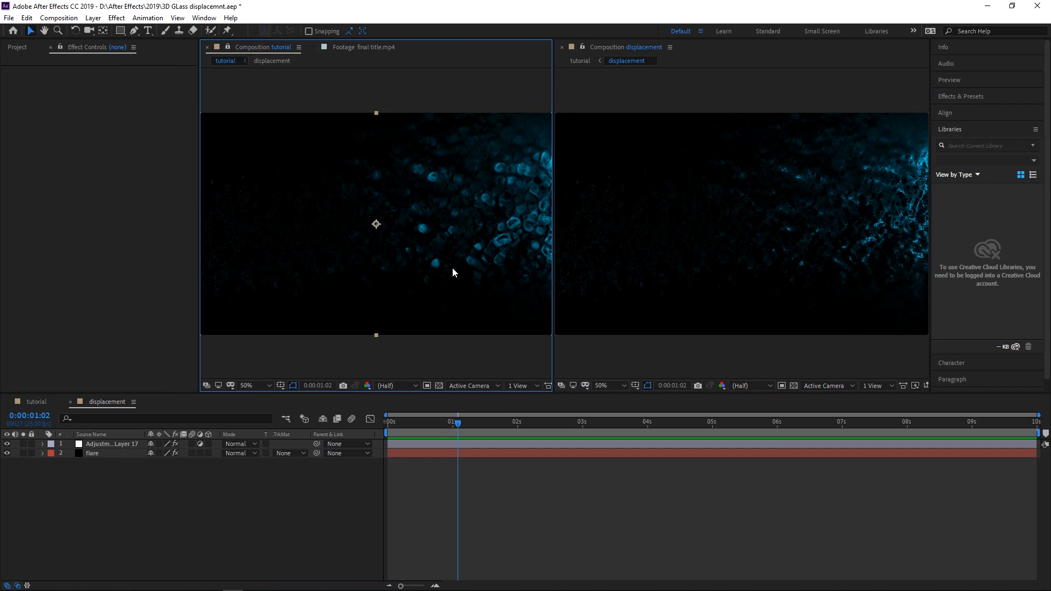
{"action": "key", "text": "space"}
{"action": "left_click_drag", "start_coordinate": [453, 225], "coordinate": [344, 236]}
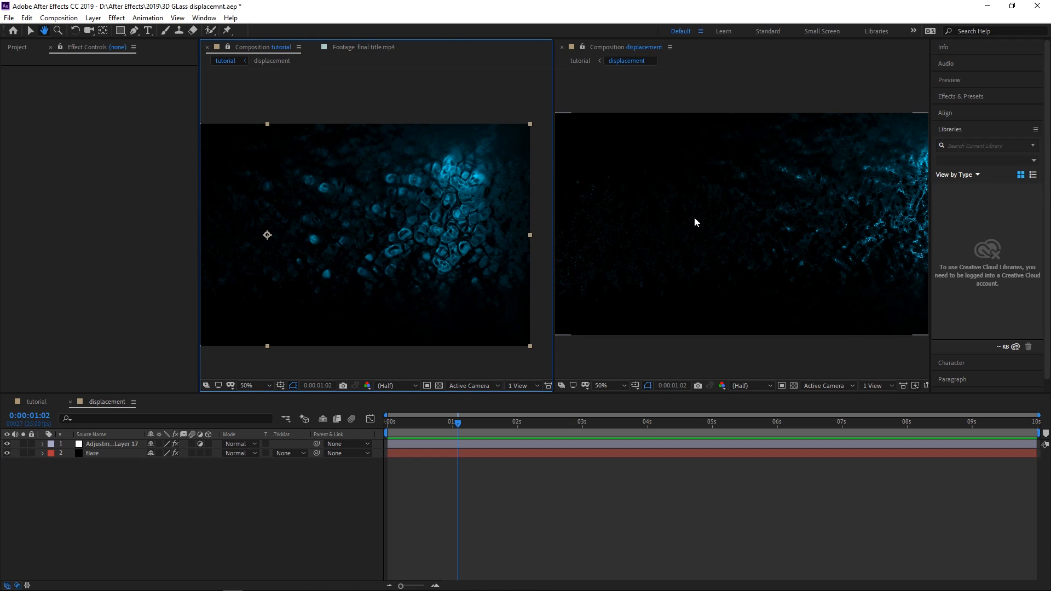
{"action": "left_click_drag", "start_coordinate": [788, 244], "coordinate": [699, 249]}
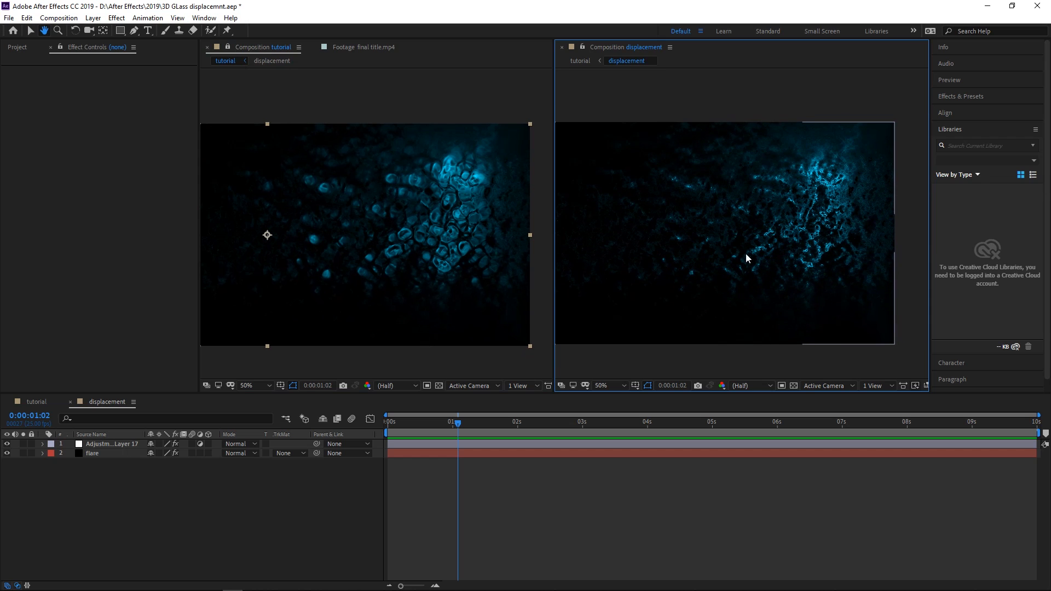
{"action": "left_click", "coordinate": [792, 274]}
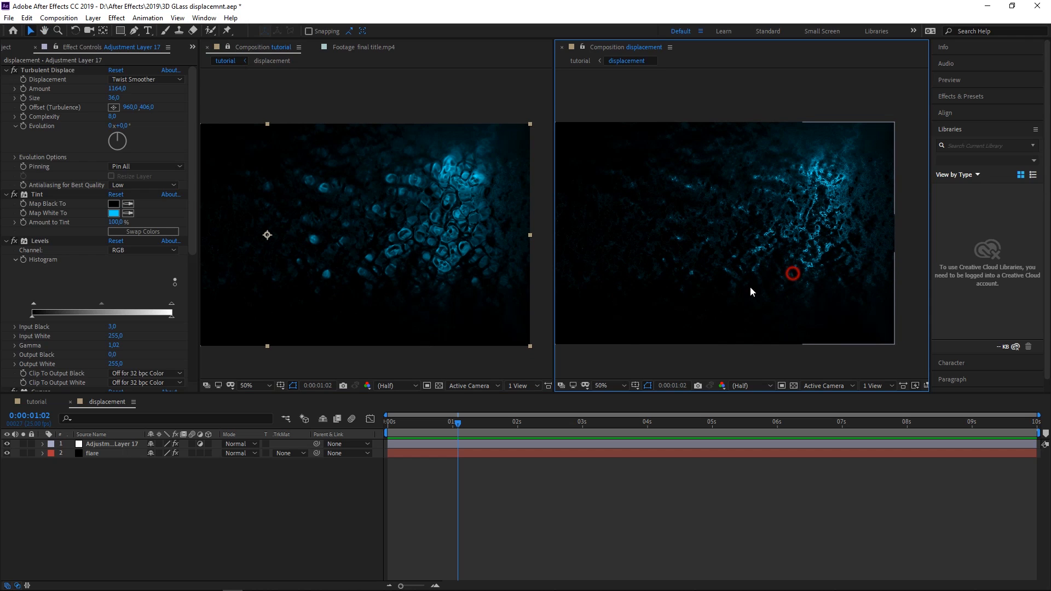
{"action": "left_click", "coordinate": [92, 453]}
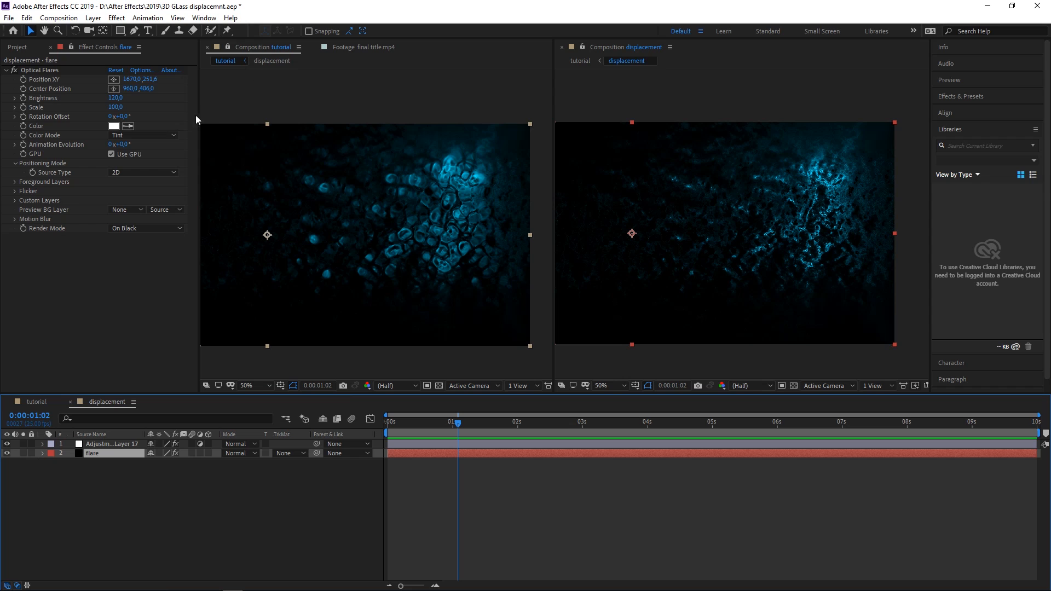
{"action": "left_click", "coordinate": [100, 444]}
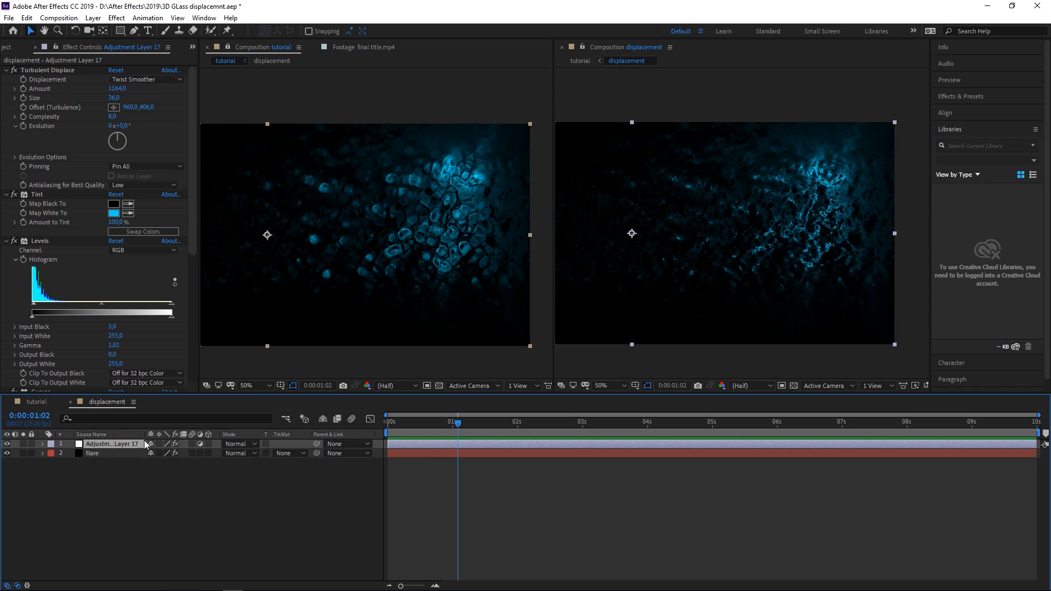
{"action": "double_click", "coordinate": [113, 445]}
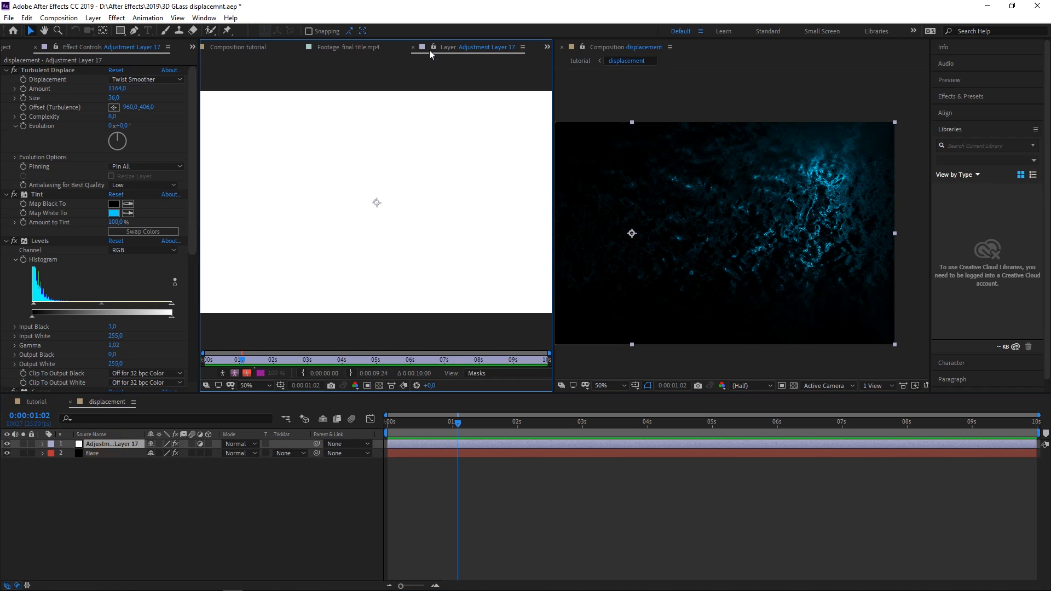
{"action": "left_click", "coordinate": [246, 46]}
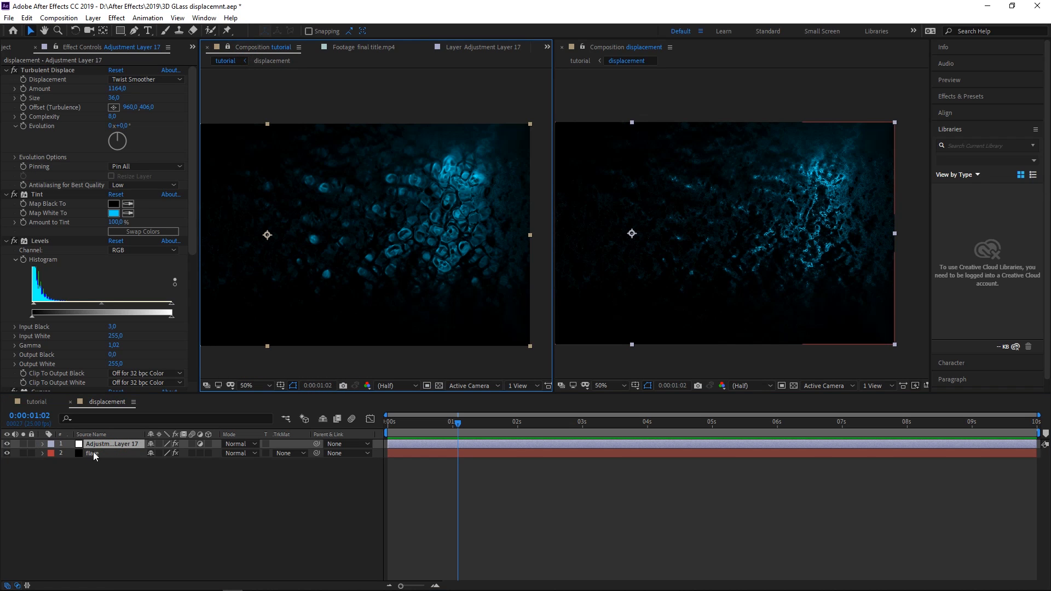
{"action": "key", "text": "Return"}
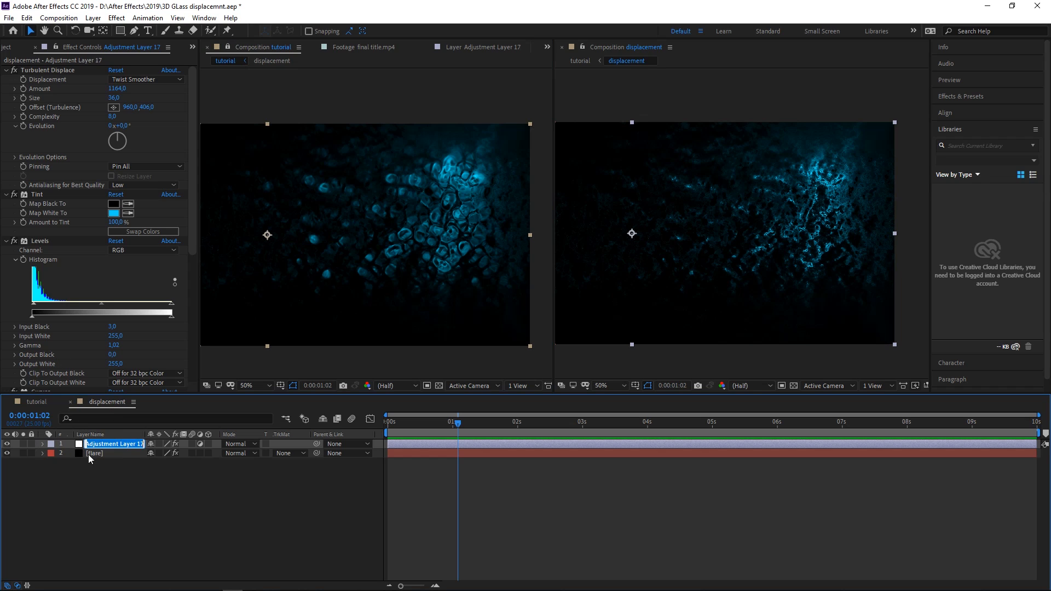
{"action": "left_click", "coordinate": [106, 482]}
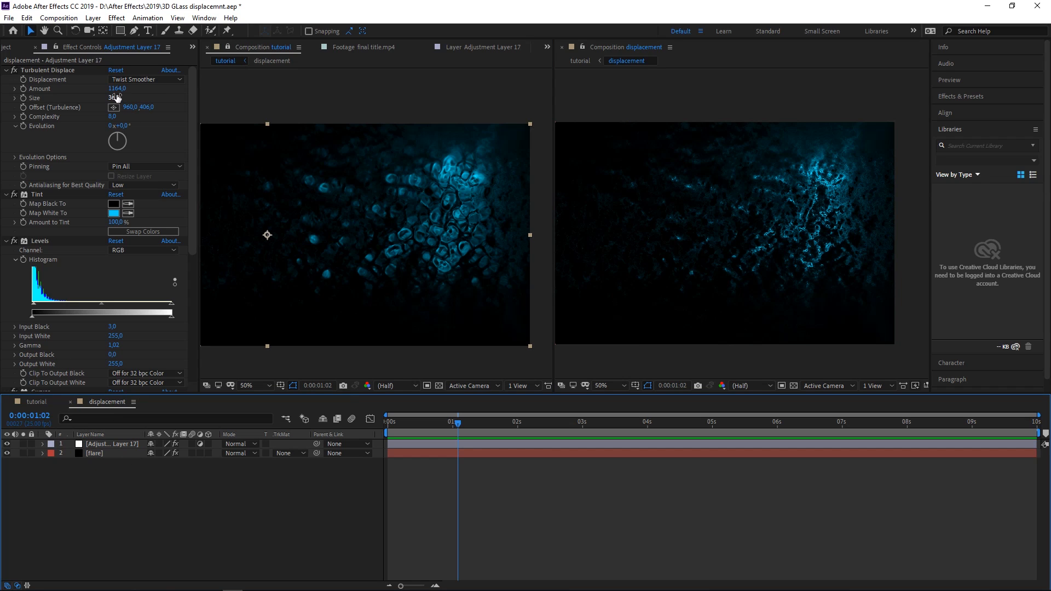
Set the adjustment layer's Turbulent Displace Amount to 1227 and Size to 79, and fit the tutorial view up to 100%.
{"action": "left_click_drag", "start_coordinate": [116, 90], "coordinate": [153, 92]}
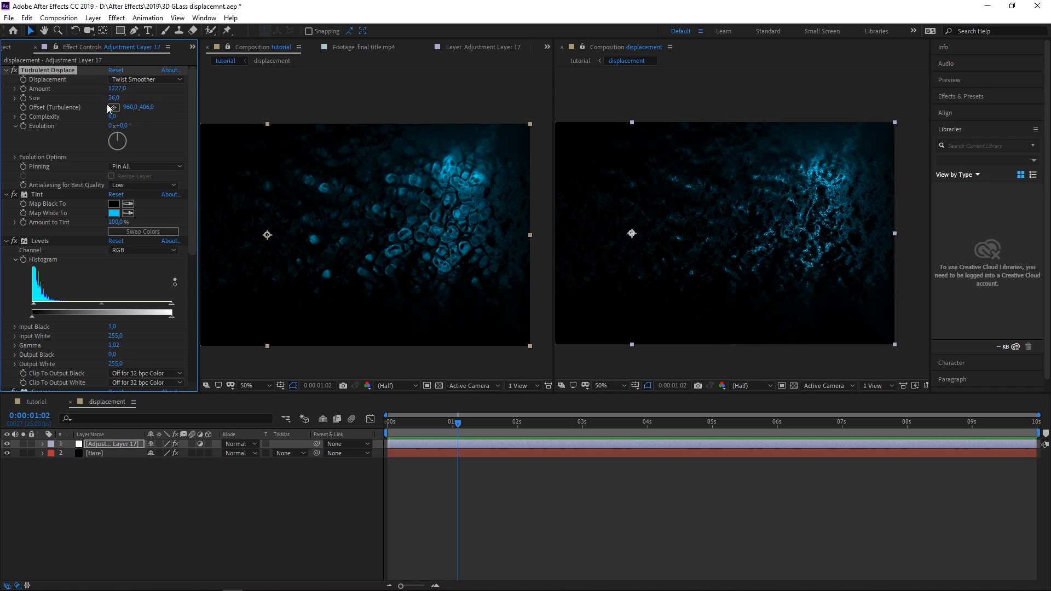
{"action": "left_click_drag", "start_coordinate": [116, 99], "coordinate": [134, 98]}
{"action": "left_click", "coordinate": [366, 193]}
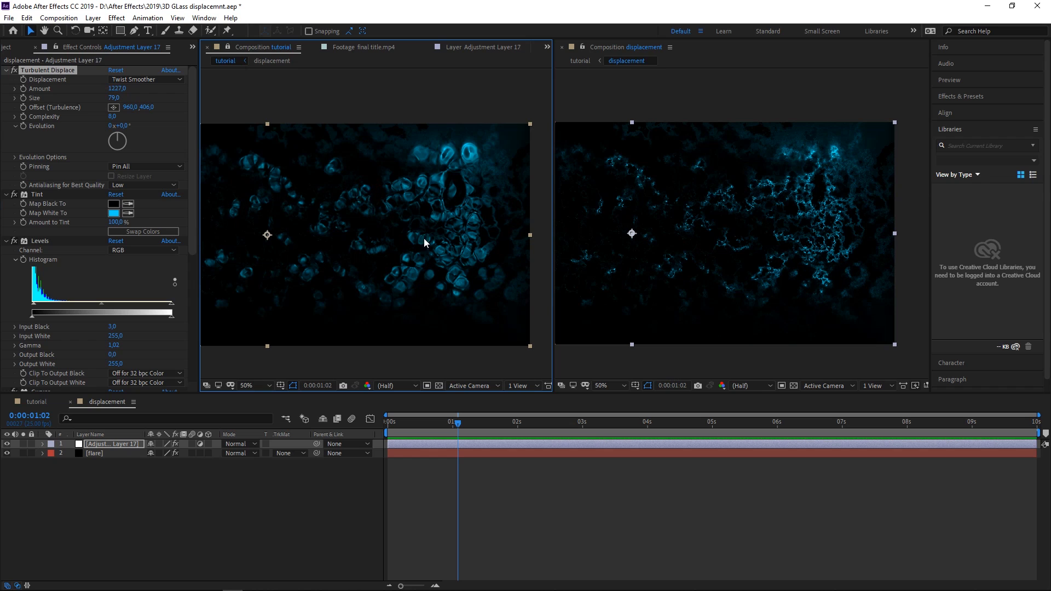
{"action": "left_click", "coordinate": [244, 387]}
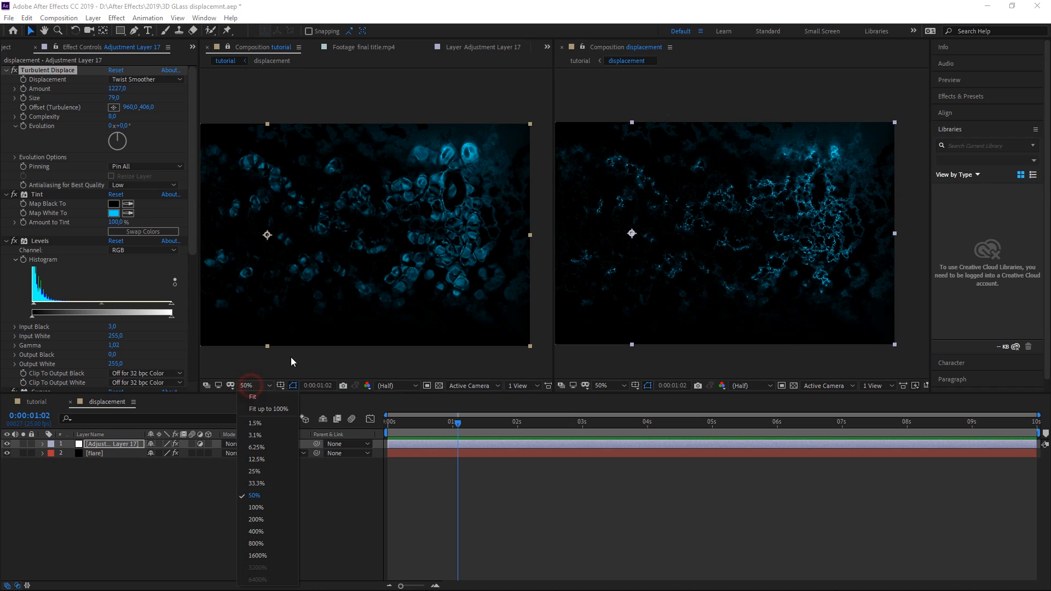
{"action": "left_click", "coordinate": [258, 407]}
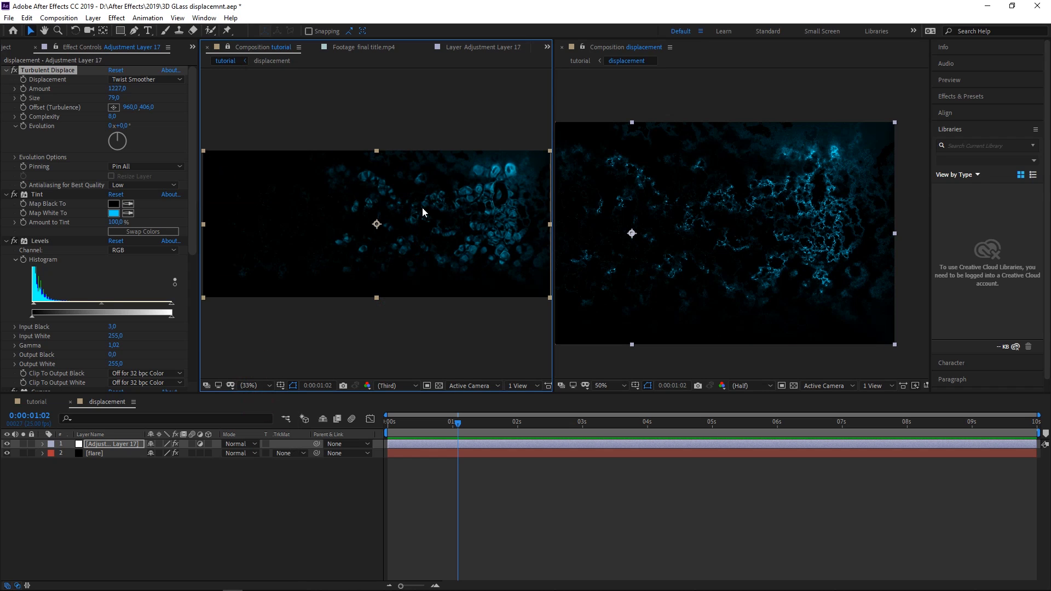
Try a Turbulent Displace Size of 50, and set it to 60.
{"action": "left_click", "coordinate": [114, 98]}
{"action": "type", "text": "50"}
{"action": "key", "text": "Return"}
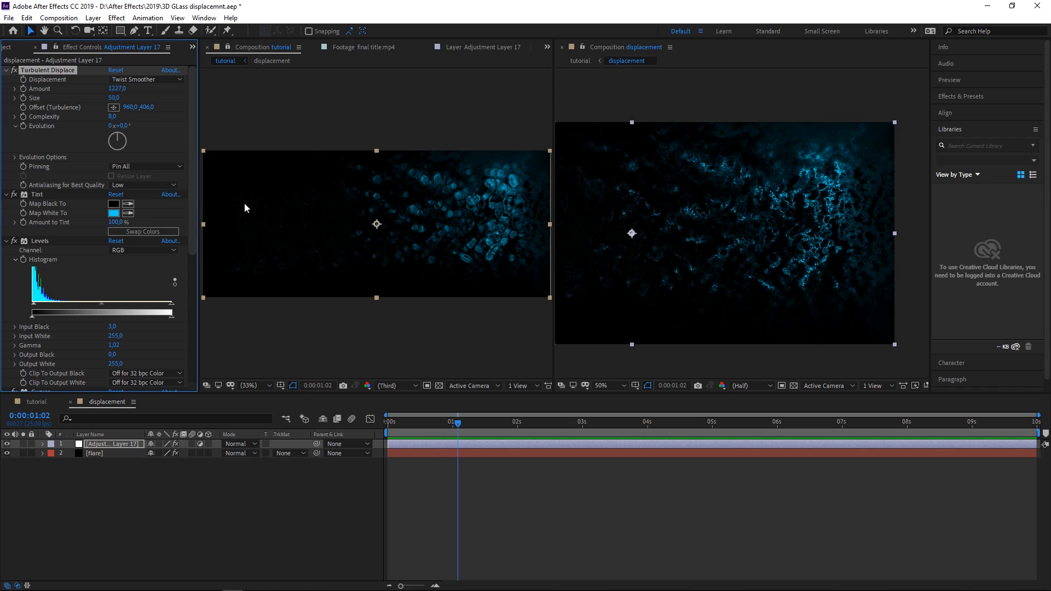
{"action": "left_click", "coordinate": [114, 98]}
{"action": "type", "text": "6"}
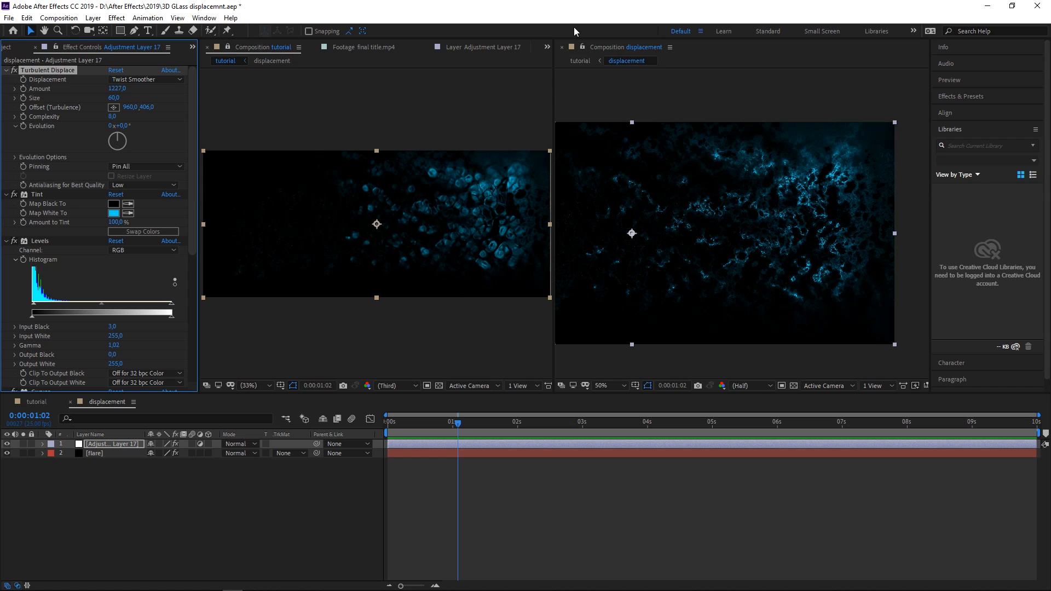
Close the separate displacement viewer and zoom the tutorial view to 50%.
{"action": "left_click", "coordinate": [562, 48]}
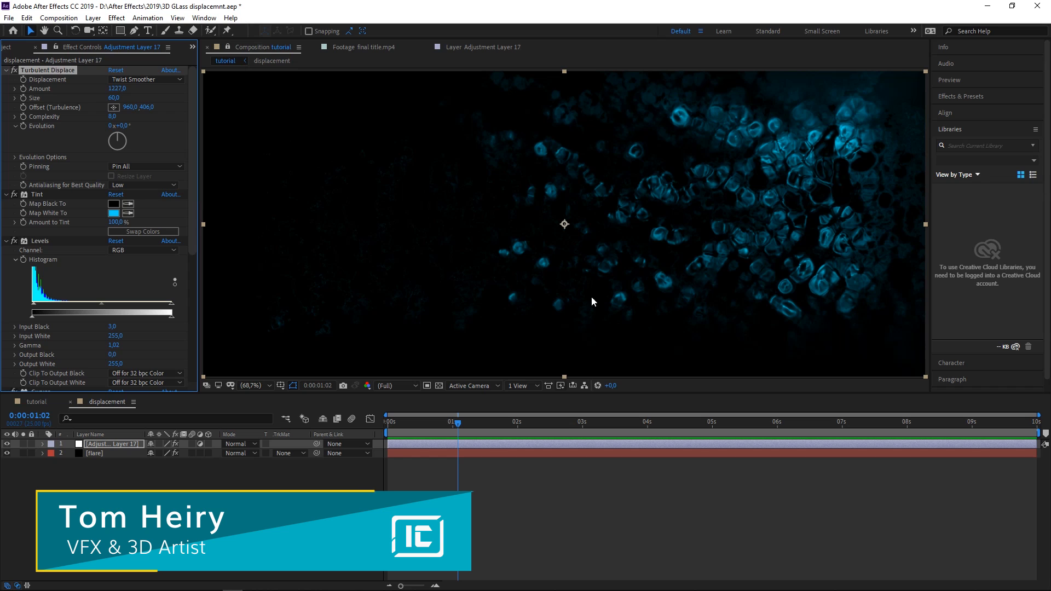
{"action": "left_click", "coordinate": [256, 384]}
{"action": "left_click", "coordinate": [252, 402]}
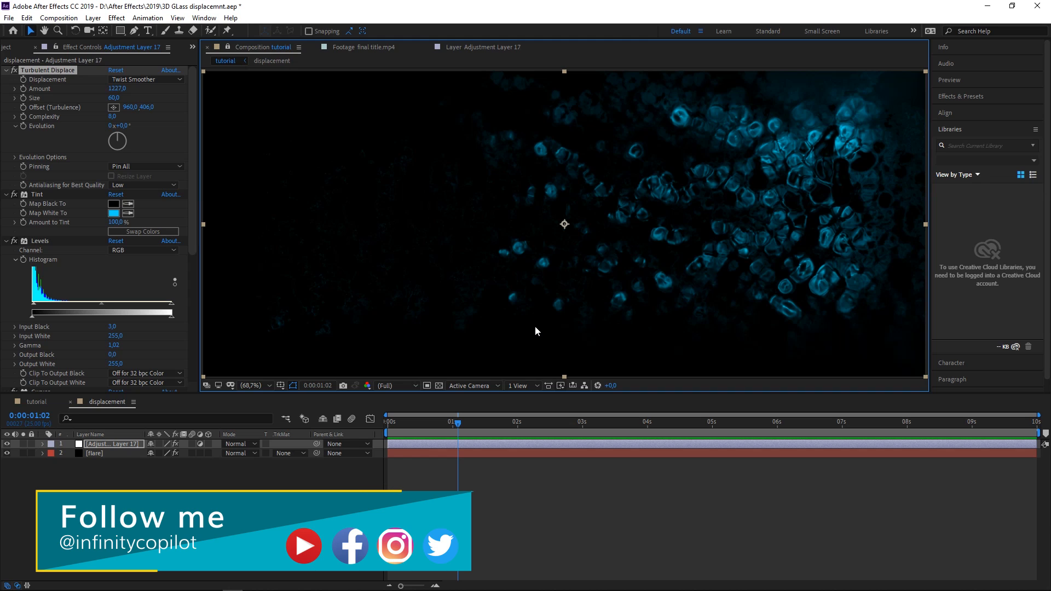
{"action": "key", "text": "comma"}
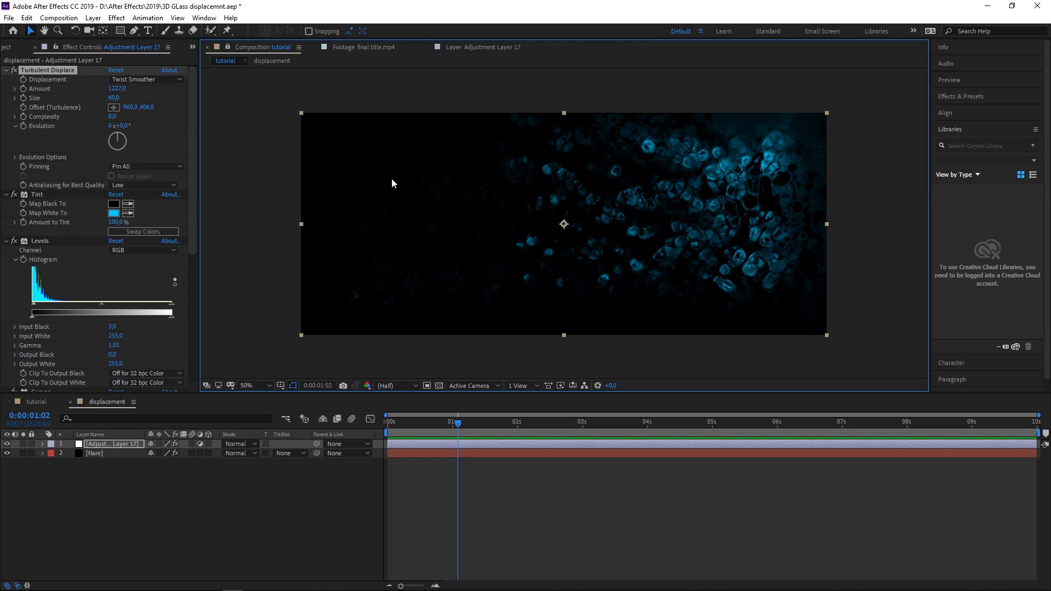
Return to the tutorial composition's timeline, keeping only the tutorial viewer open.
{"action": "left_click", "coordinate": [276, 61], "text": "alt"}
{"action": "left_click", "coordinate": [573, 48]}
{"action": "left_click", "coordinate": [272, 61]}
{"action": "left_click", "coordinate": [230, 61]}
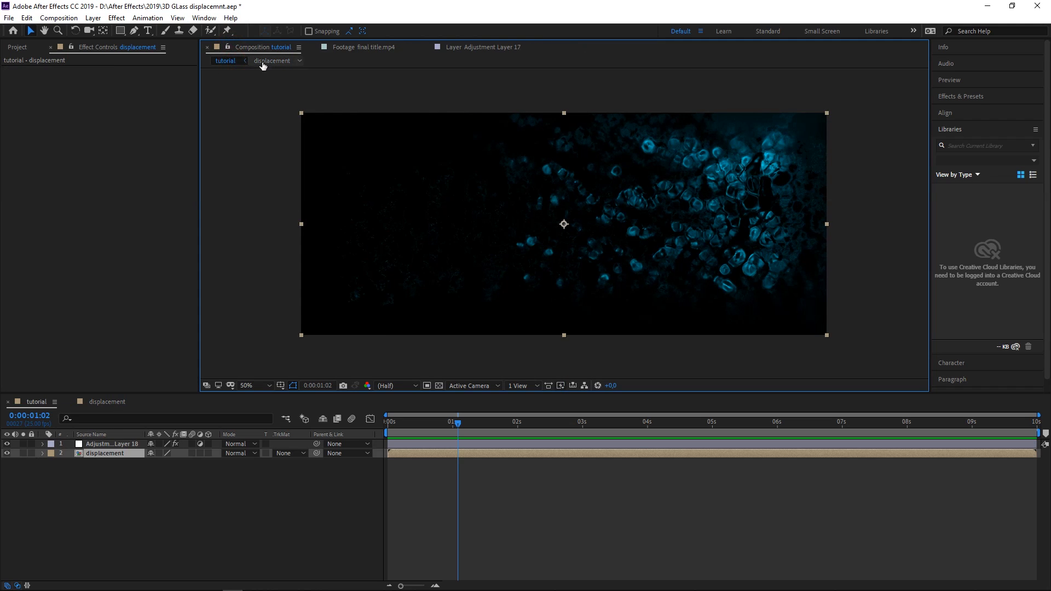
Set the tutorial adjustment layer's CC Glass Softness to about 24.5, Height to about 71 and Displacement to 200, and deselect the layer.
{"action": "left_click", "coordinate": [109, 444]}
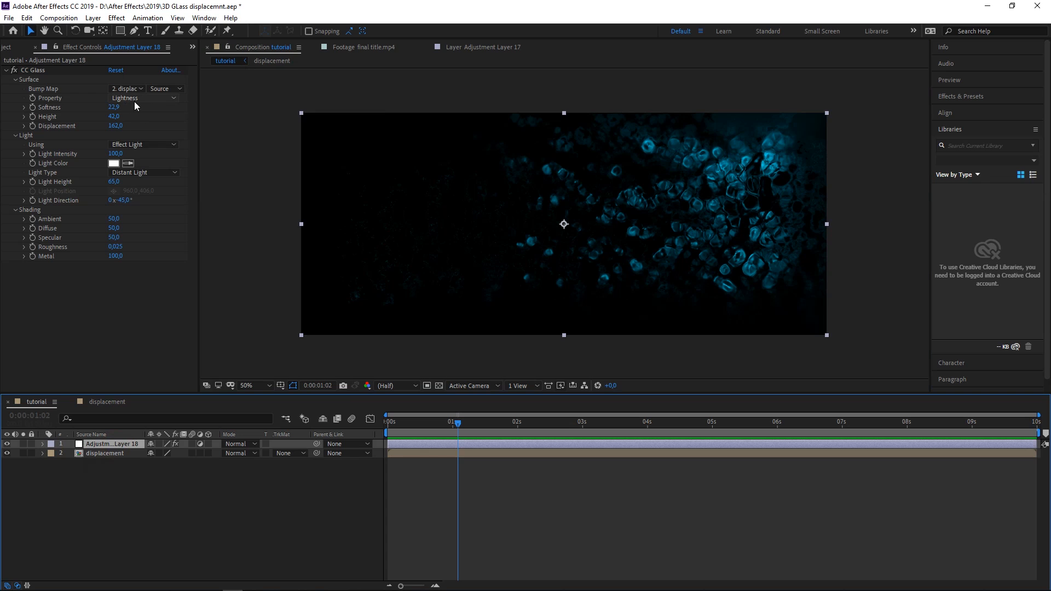
{"action": "mouse_move", "coordinate": [113, 107]}
{"action": "left_mouse_down"}
{"action": "mouse_move", "coordinate": [179, 108]}
{"action": "mouse_move", "coordinate": [118, 111]}
{"action": "left_mouse_up"}
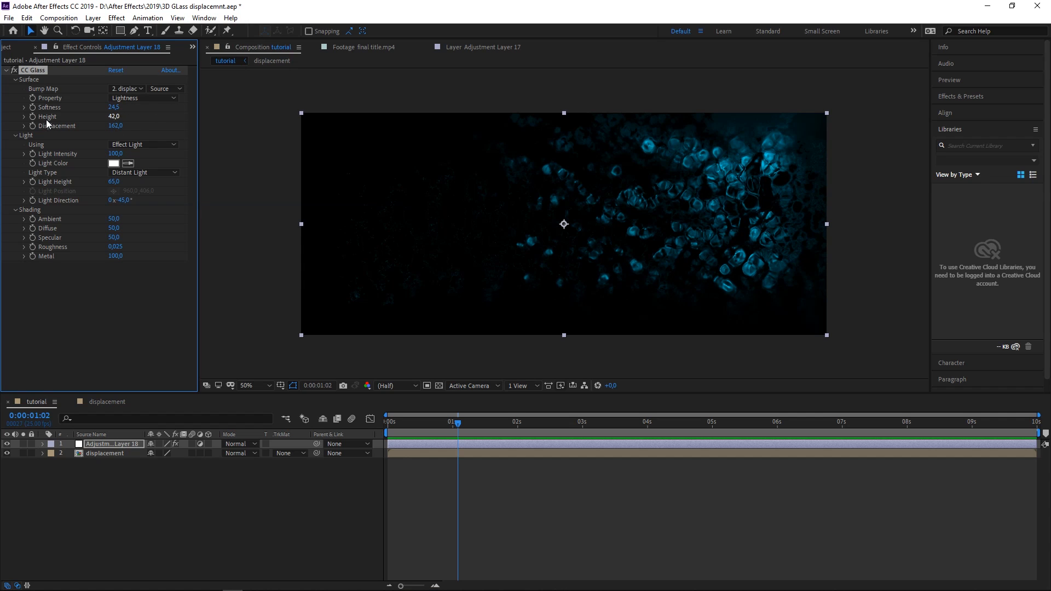
{"action": "mouse_move", "coordinate": [117, 119]}
{"action": "left_mouse_down"}
{"action": "mouse_move", "coordinate": [150, 125]}
{"action": "mouse_move", "coordinate": [135, 125]}
{"action": "left_mouse_up"}
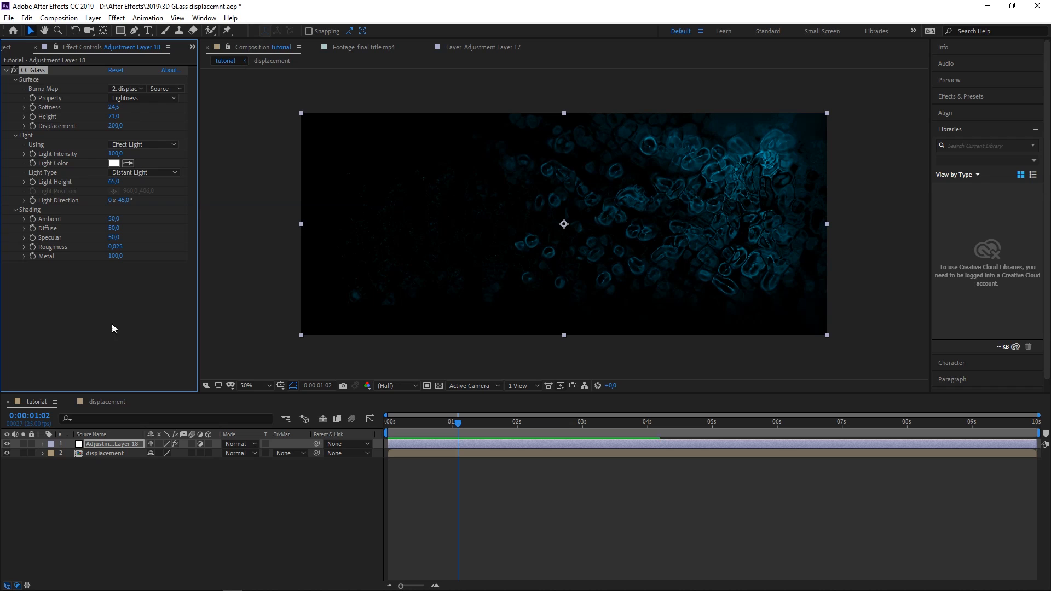
{"action": "left_click", "coordinate": [107, 460]}
{"action": "left_click", "coordinate": [319, 314]}
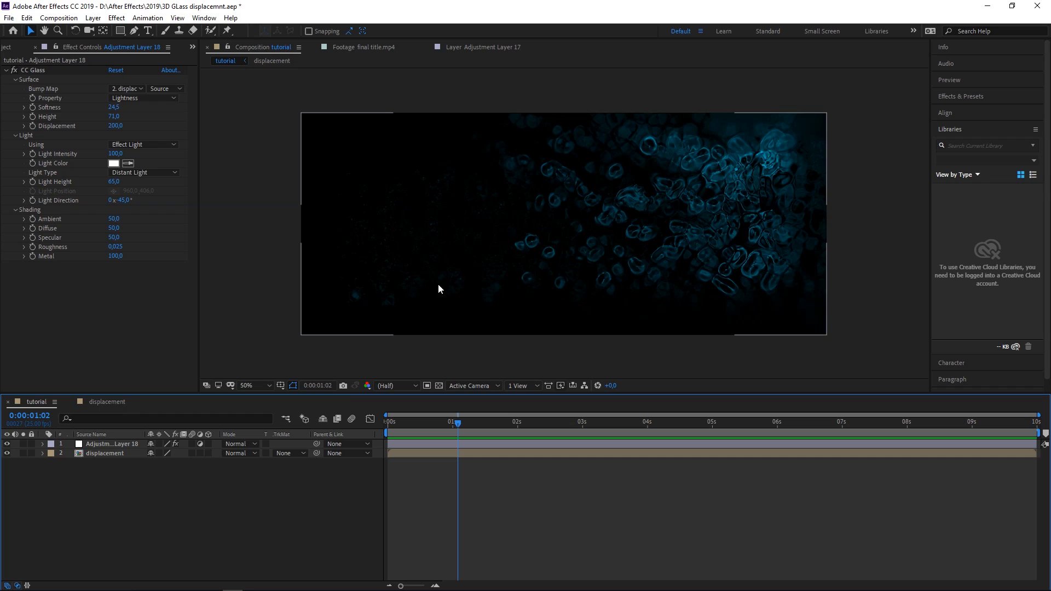
Duplicate the displacement layer in the tutorial composition.
{"action": "left_click", "coordinate": [104, 455]}
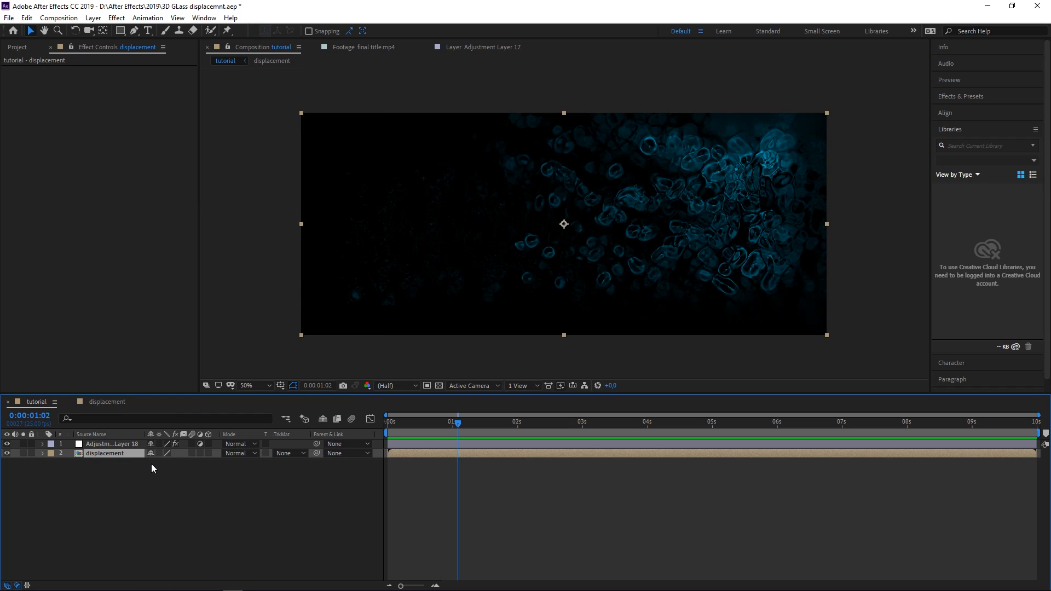
{"action": "key", "text": "ctrl+d"}
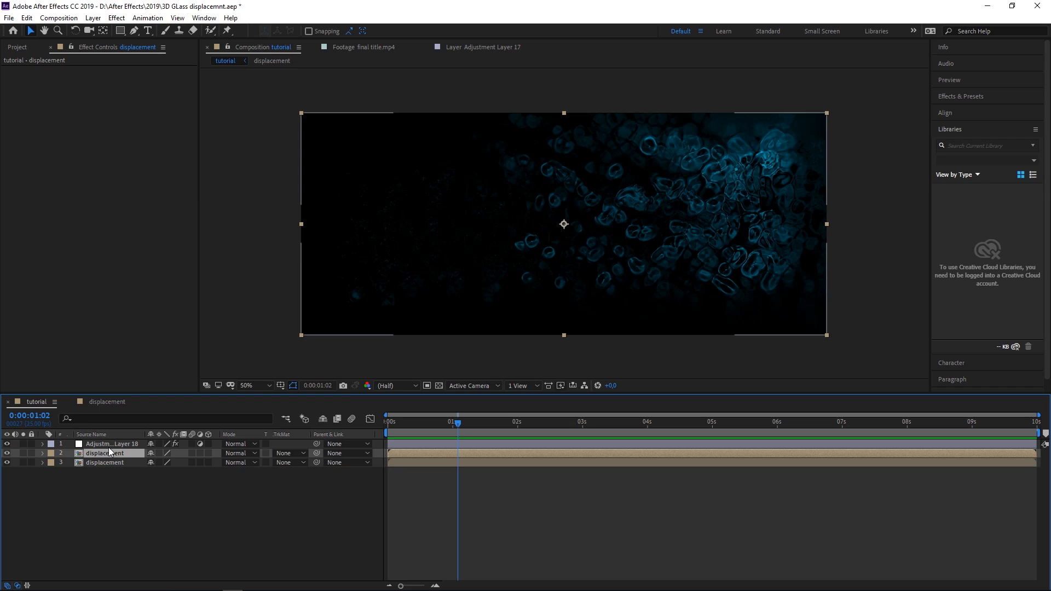
{"action": "key", "text": "ctrl+space"}
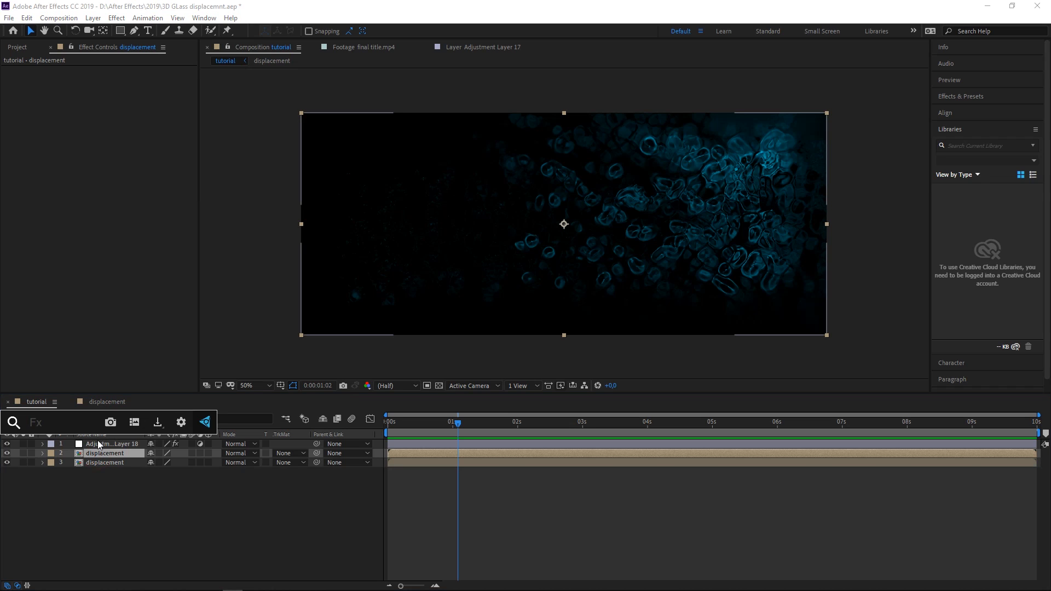
{"action": "type", "text": "set"}
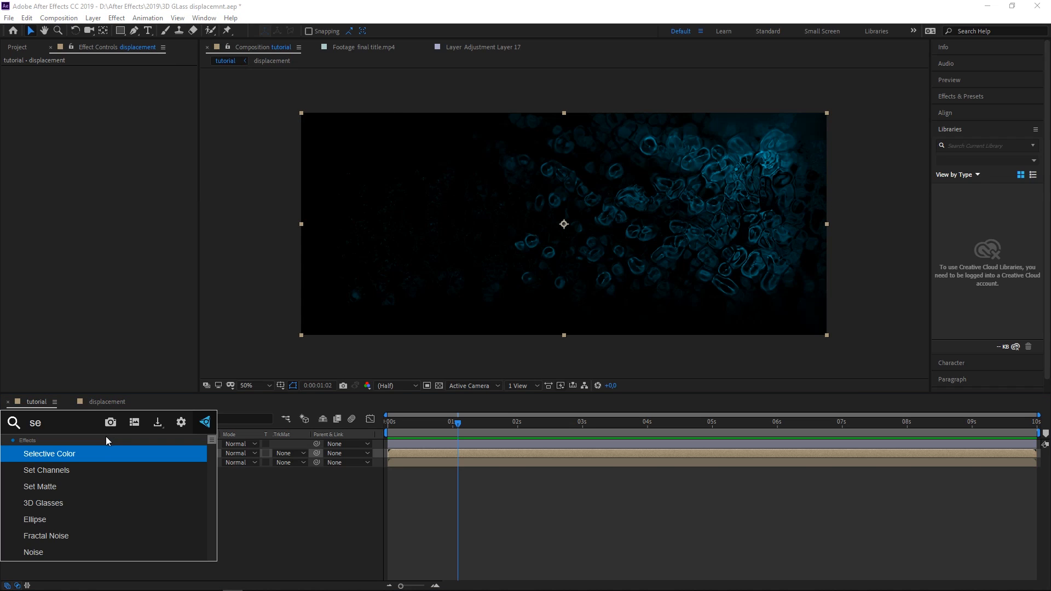
{"action": "left_click", "coordinate": [65, 456]}
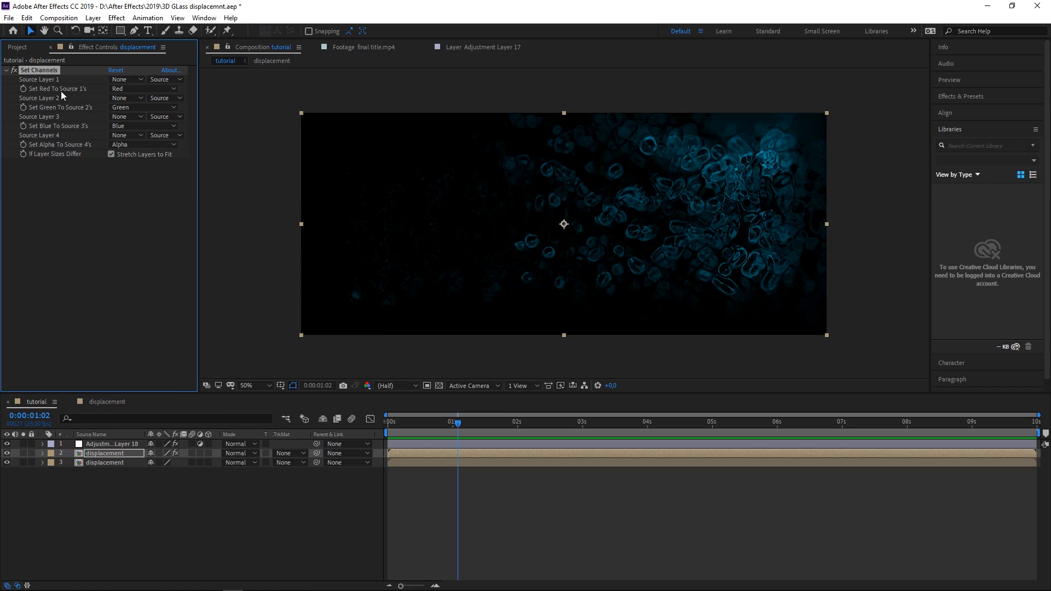
{"action": "key", "text": "Delete"}
Apply Set Matte to the upper displacement layer, use Luminance for the matte, and solo the layer.
{"action": "key", "text": "ctrl+space"}
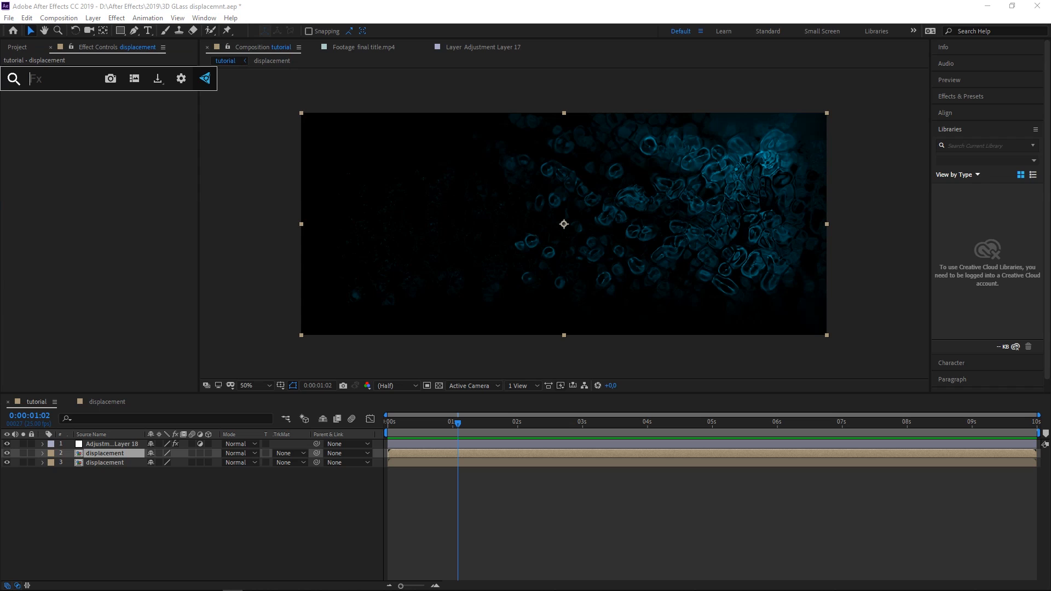
{"action": "type", "text": "set"}
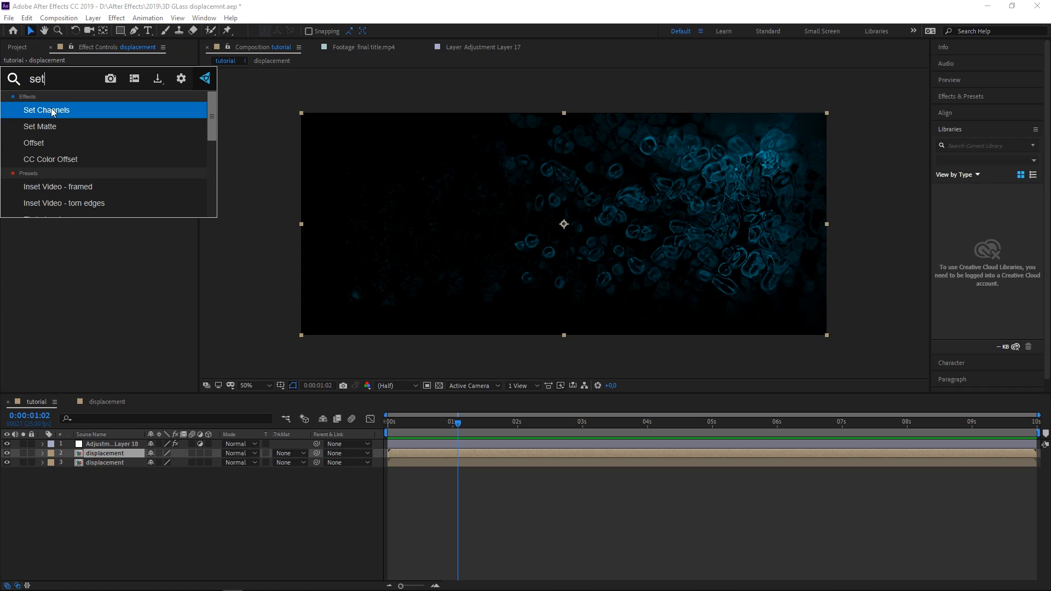
{"action": "left_click", "coordinate": [47, 125]}
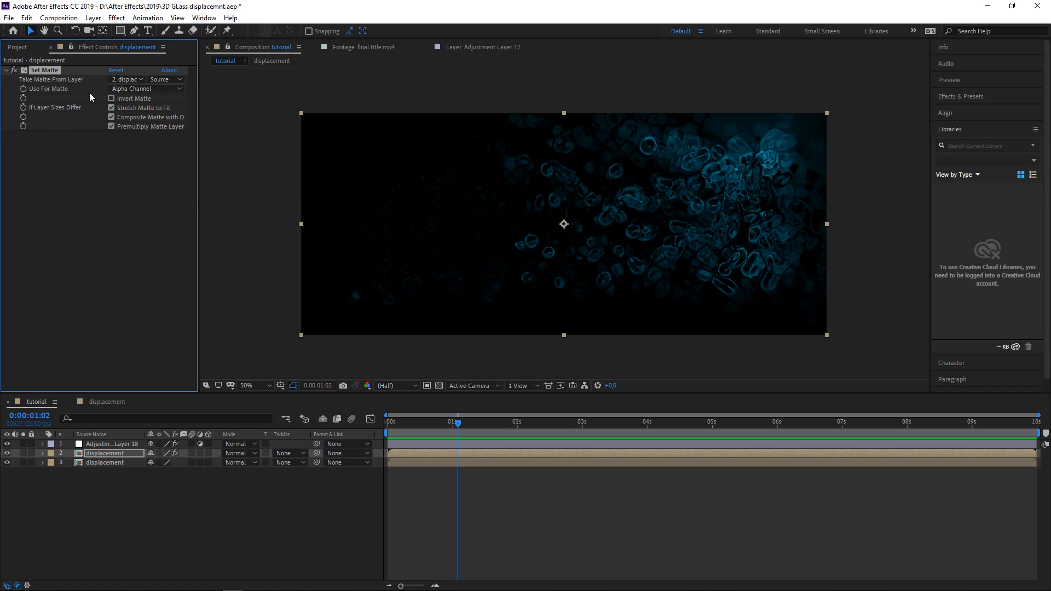
{"action": "left_click", "coordinate": [133, 90]}
{"action": "left_click", "coordinate": [140, 148]}
{"action": "left_click", "coordinate": [23, 453]}
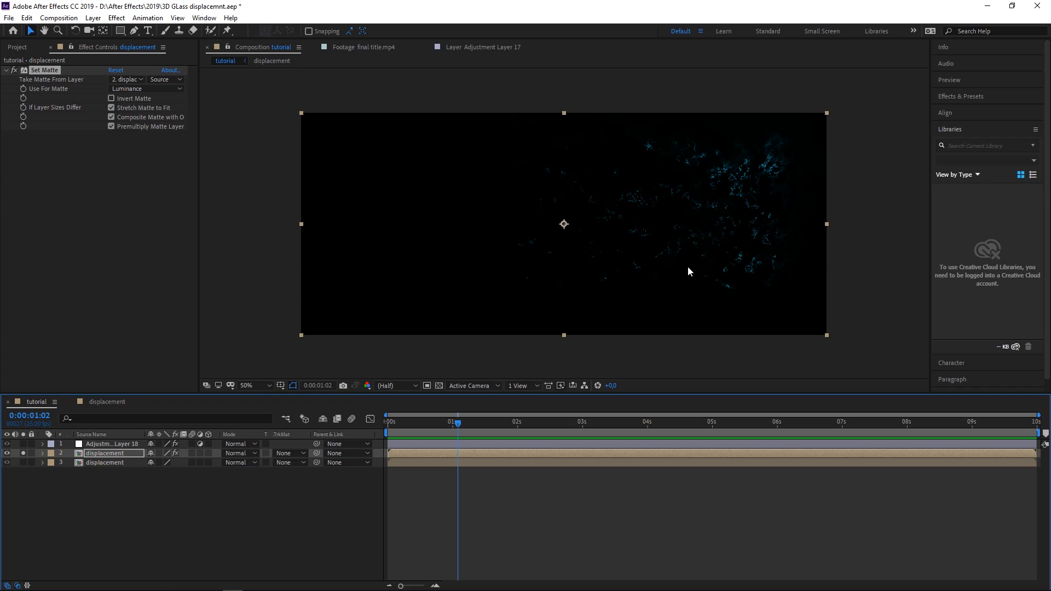
Apply Glow to the upper displacement layer, unsolo it, and set Glow Threshold to about 12.9% and Glow Radius to 25.
{"action": "key", "text": "ctrl+space"}
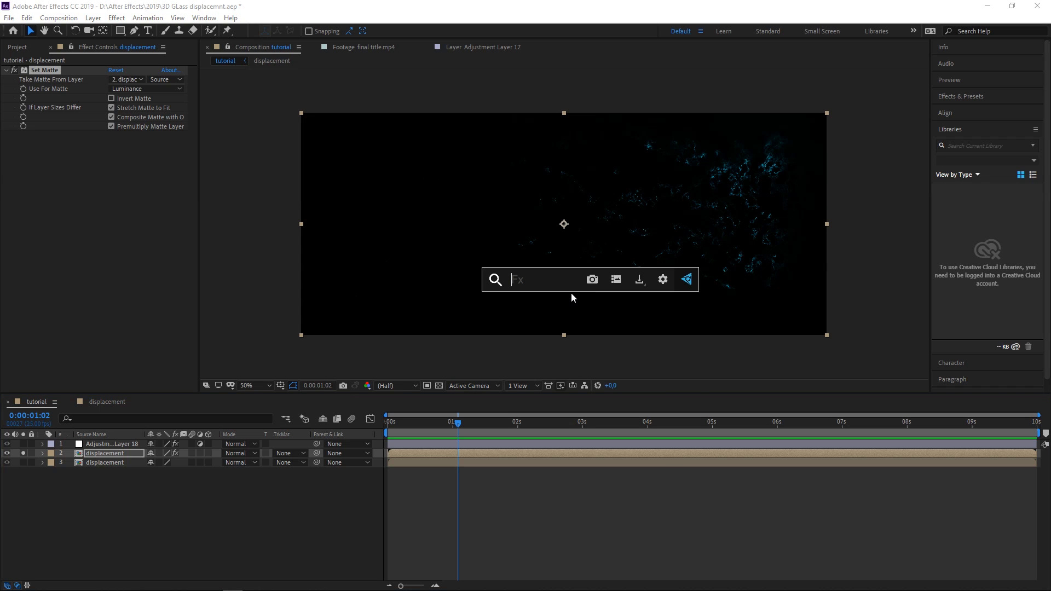
{"action": "type", "text": "glow"}
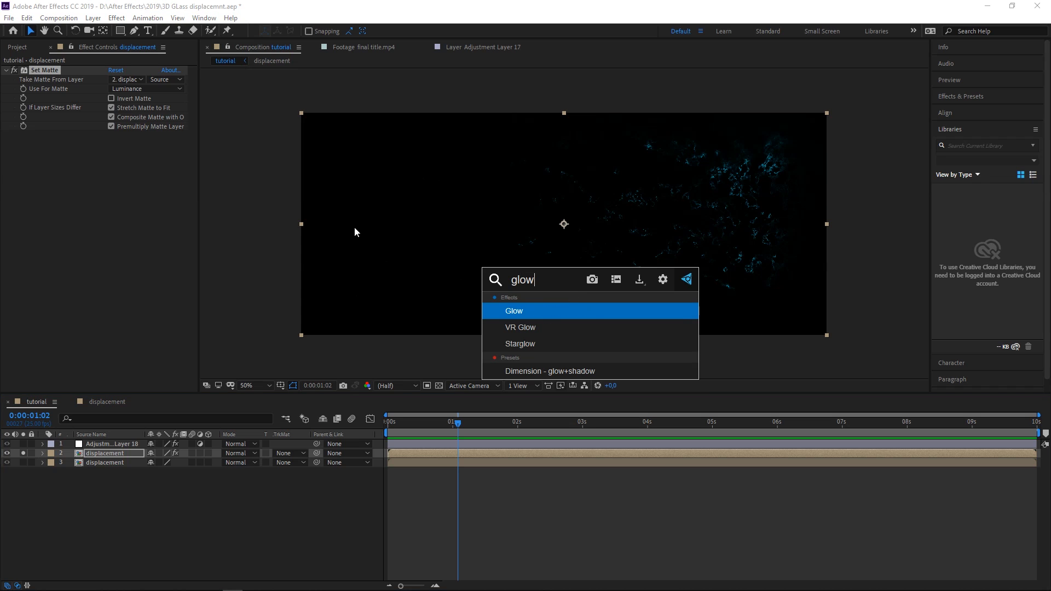
{"action": "left_click", "coordinate": [568, 309]}
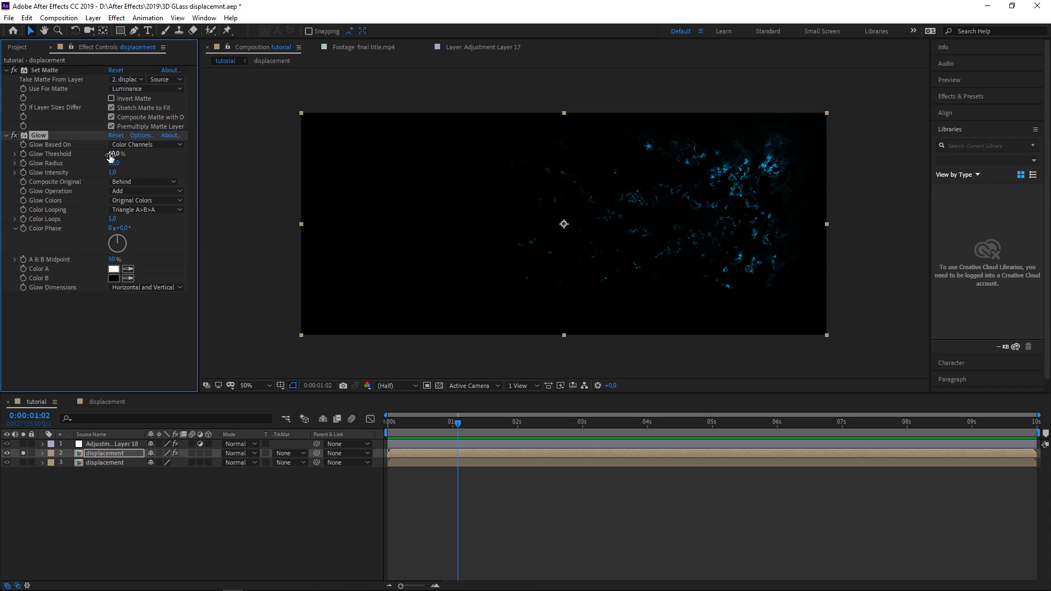
{"action": "mouse_move", "coordinate": [107, 155]}
{"action": "left_mouse_down"}
{"action": "mouse_move", "coordinate": [94, 155]}
{"action": "mouse_move", "coordinate": [153, 163]}
{"action": "mouse_move", "coordinate": [68, 154]}
{"action": "mouse_move", "coordinate": [108, 157]}
{"action": "left_mouse_up"}
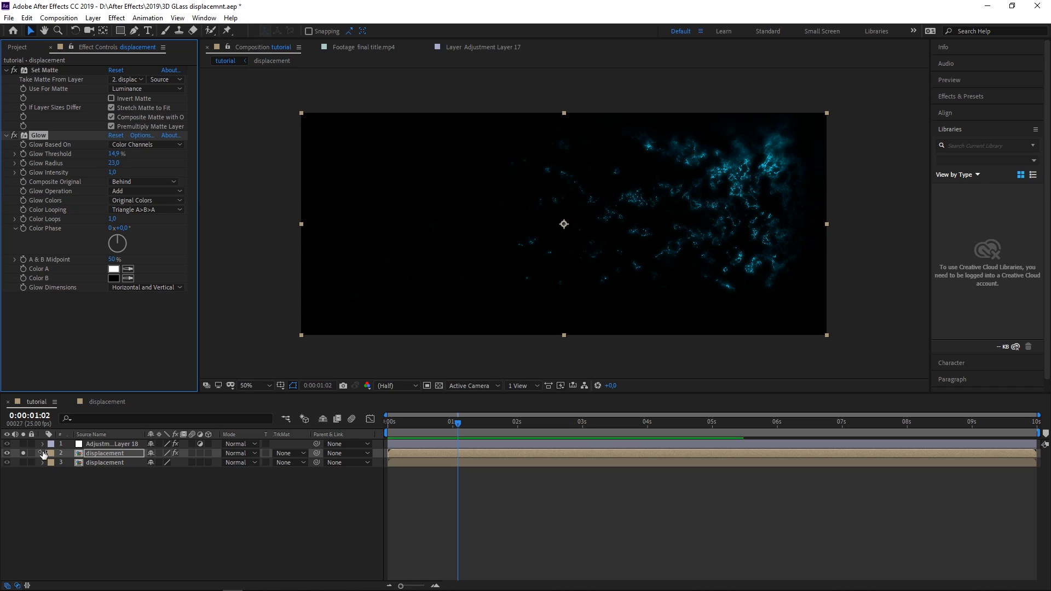
{"action": "left_click", "coordinate": [25, 453]}
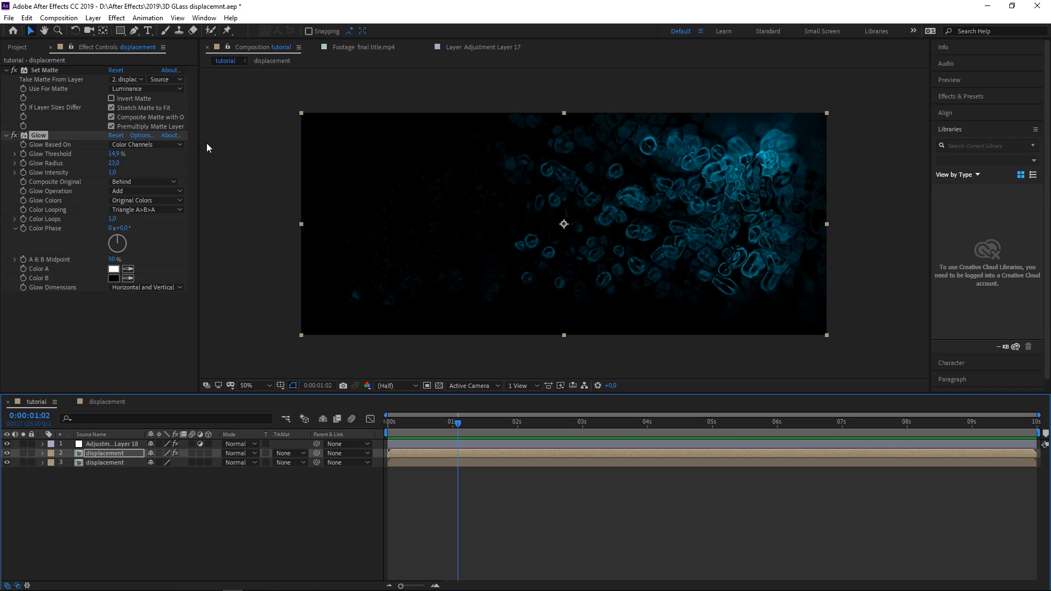
{"action": "mouse_move", "coordinate": [116, 157]}
{"action": "left_mouse_down"}
{"action": "mouse_move", "coordinate": [90, 164]}
{"action": "mouse_move", "coordinate": [111, 163]}
{"action": "left_mouse_up"}
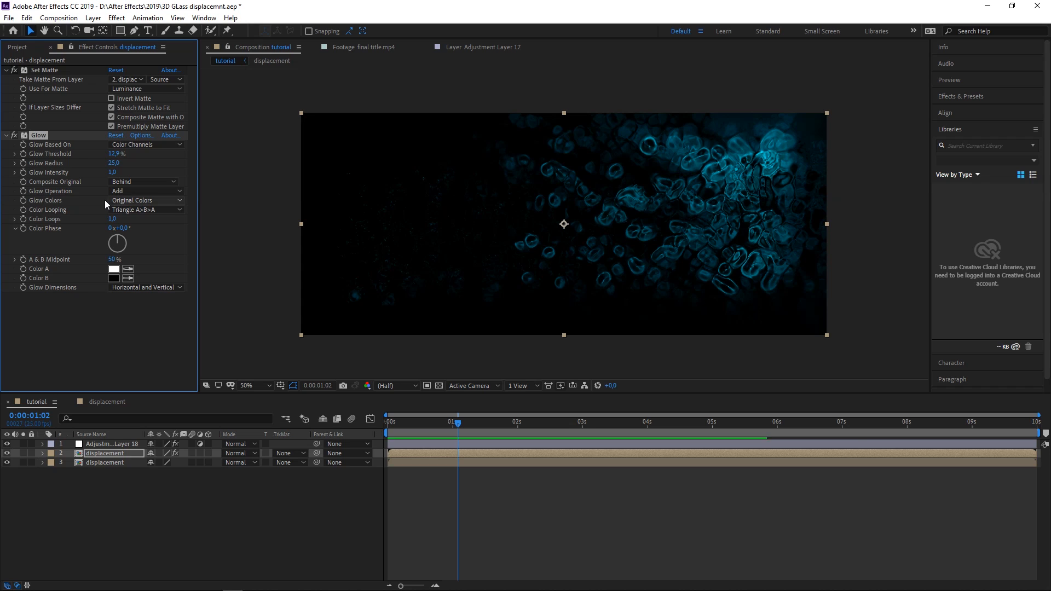
Apply a second Glow to the upper displacement layer with Glow Threshold about 64.3% and Glow Radius 26.
{"action": "key", "text": "ctrl+space"}
{"action": "type", "text": "glo"}
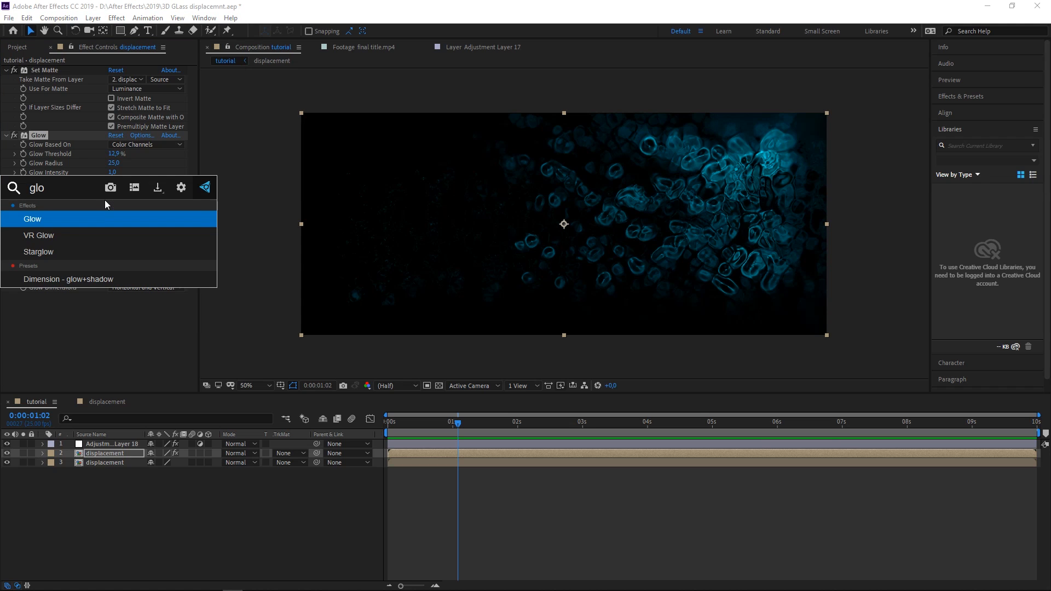
{"action": "key", "text": "Return"}
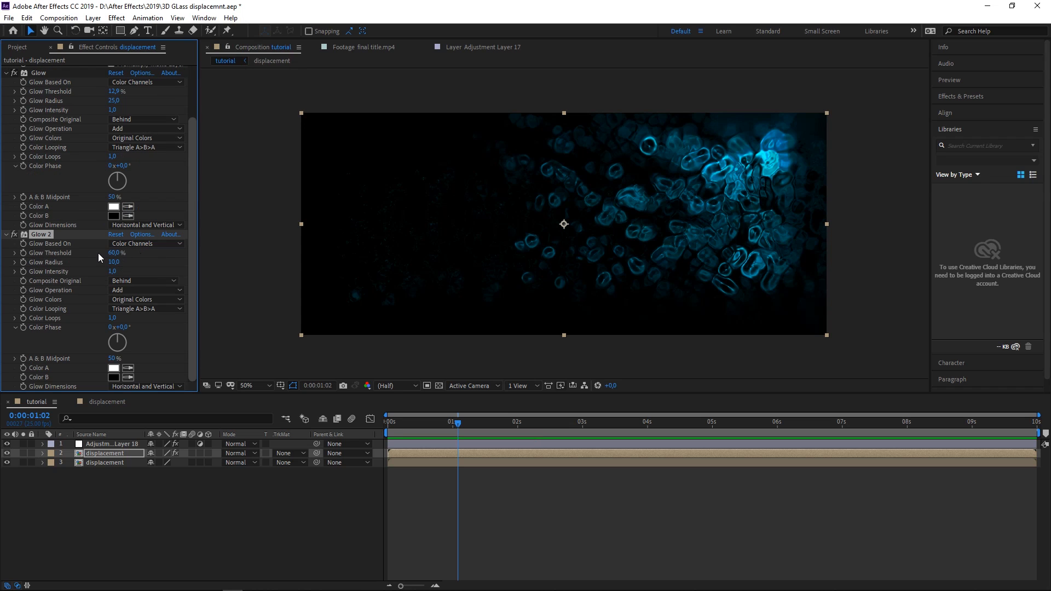
{"action": "left_click_drag", "start_coordinate": [116, 253], "coordinate": [138, 253]}
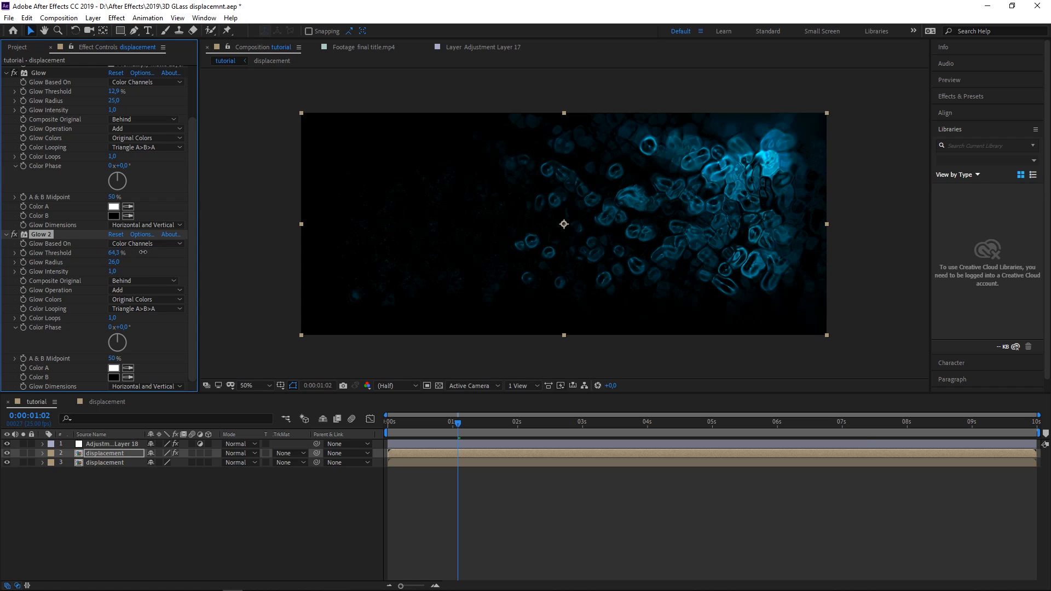
Collapse the existing effects, apply Curves to the upper displacement layer, and shape its RGB curve into a gentle S for more contrast.
{"action": "left_click", "coordinate": [6, 234]}
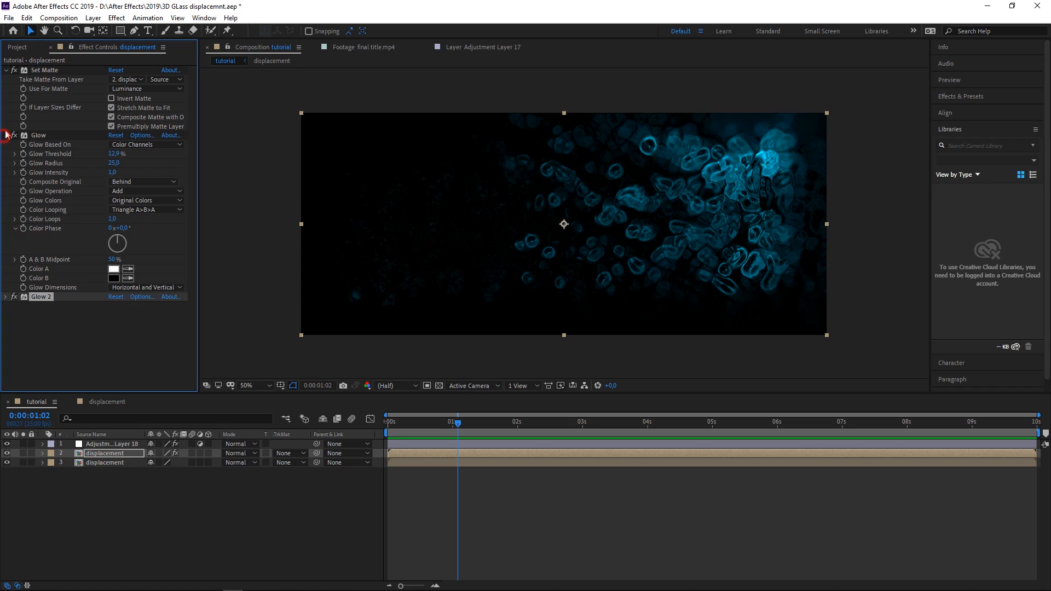
{"action": "left_click", "coordinate": [5, 136]}
{"action": "left_click", "coordinate": [6, 70]}
{"action": "key", "text": "ctrl+space"}
{"action": "type", "text": "cur"}
{"action": "key", "text": "Return"}
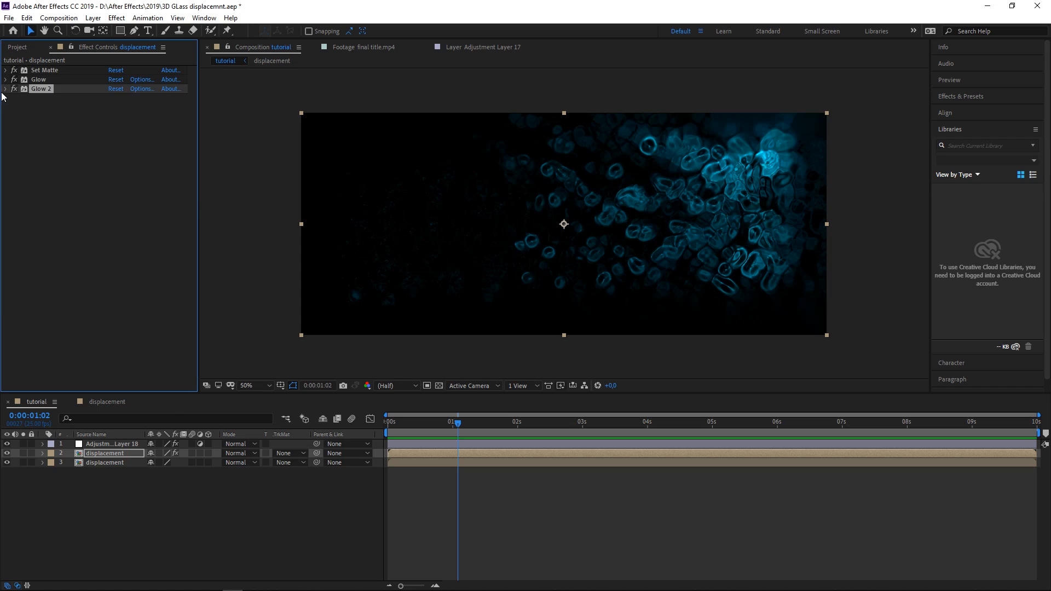
{"action": "left_click_drag", "start_coordinate": [126, 180], "coordinate": [122, 173]}
{"action": "left_click_drag", "start_coordinate": [51, 240], "coordinate": [61, 247]}
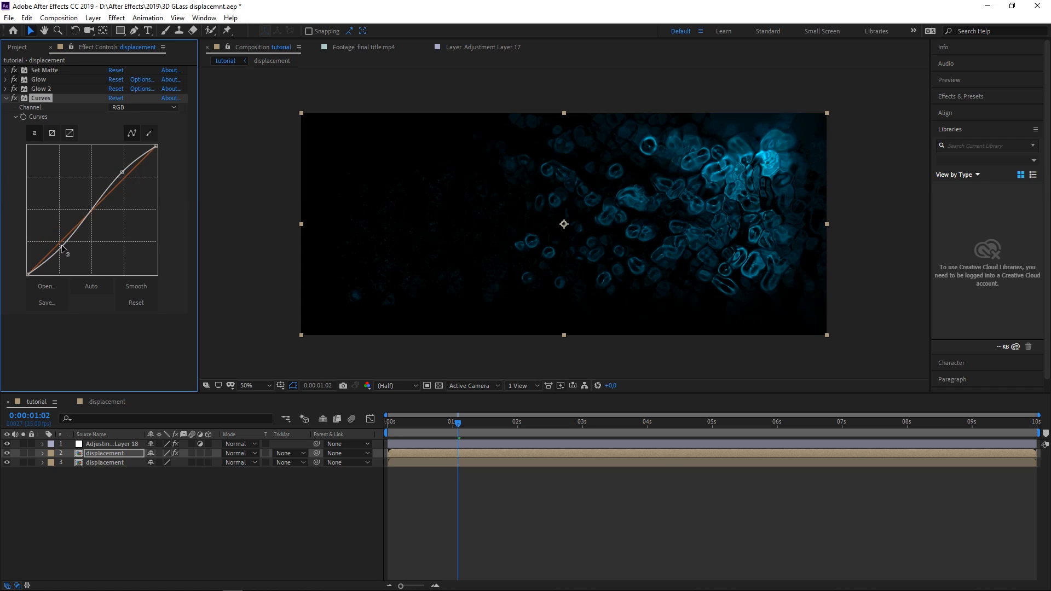
{"action": "left_click_drag", "start_coordinate": [122, 173], "coordinate": [119, 169]}
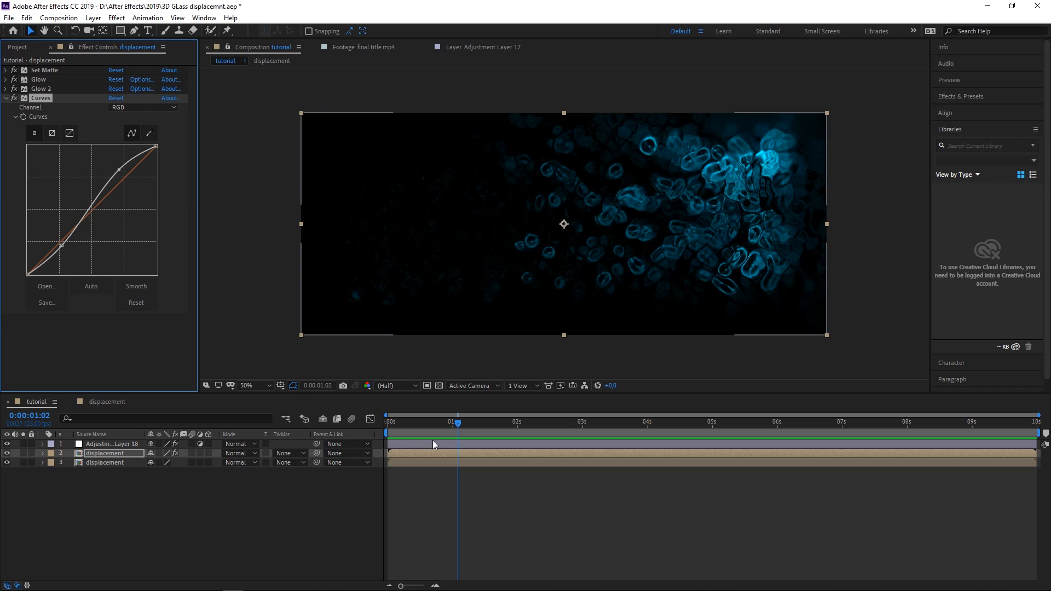
Pre-compose the adjustment layer and both displacement layers into a composition named 3D Displacement.
{"action": "mouse_move", "coordinate": [459, 422]}
{"action": "left_mouse_down"}
{"action": "mouse_move", "coordinate": [498, 429]}
{"action": "mouse_move", "coordinate": [462, 432]}
{"action": "left_mouse_up"}
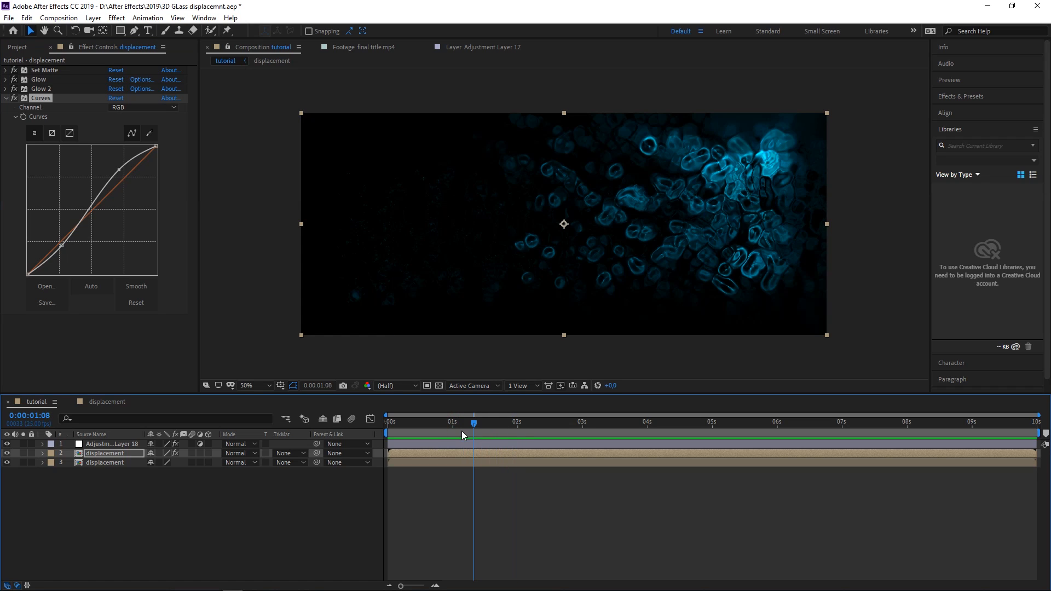
{"action": "left_click_drag", "start_coordinate": [116, 486], "coordinate": [182, 425]}
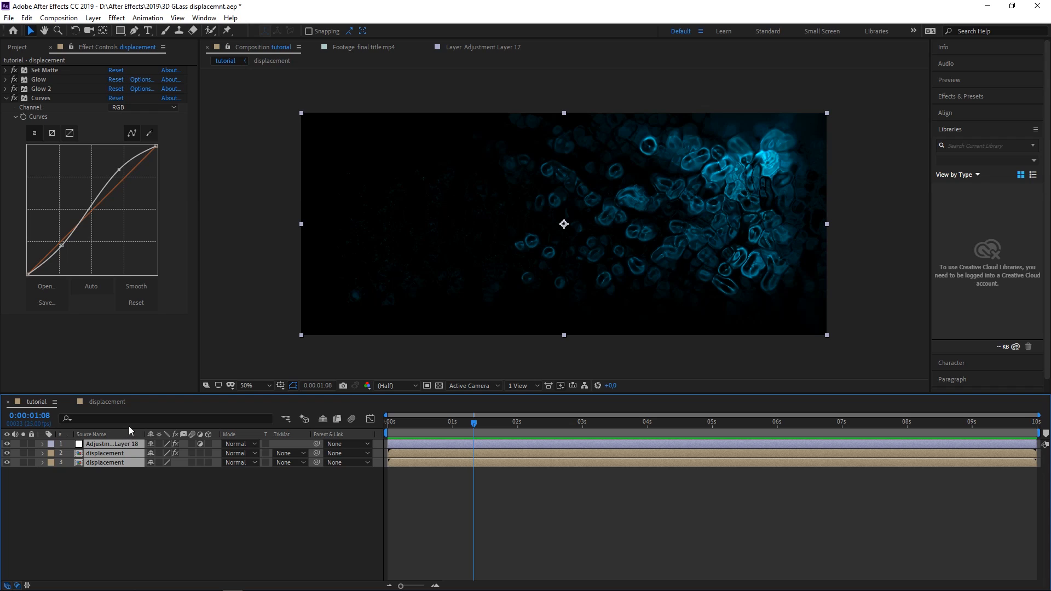
{"action": "key", "text": "ctrl+shift+c"}
{"action": "type", "text": "3D Displacement"}
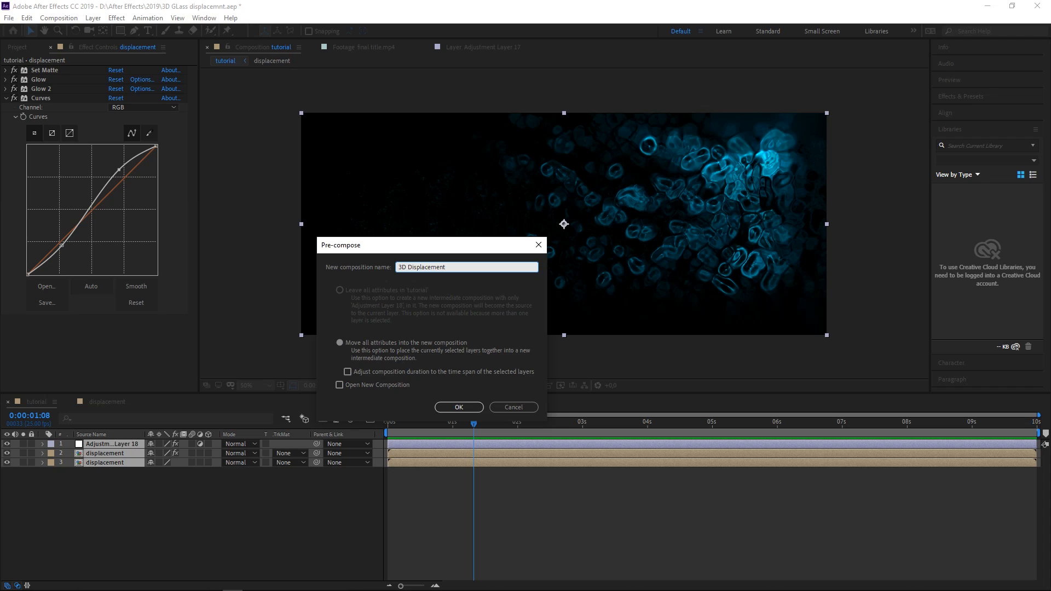
{"action": "key", "text": "Return"}
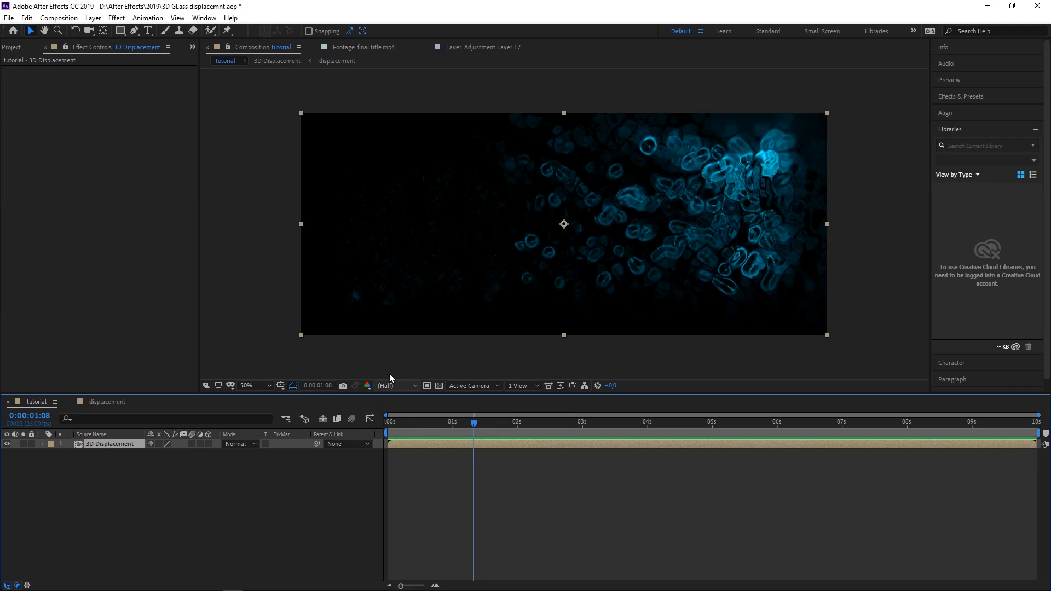
Add a 28mm two-node camera named Camera 1 to the tutorial composition.
{"action": "right_click", "coordinate": [94, 491]}
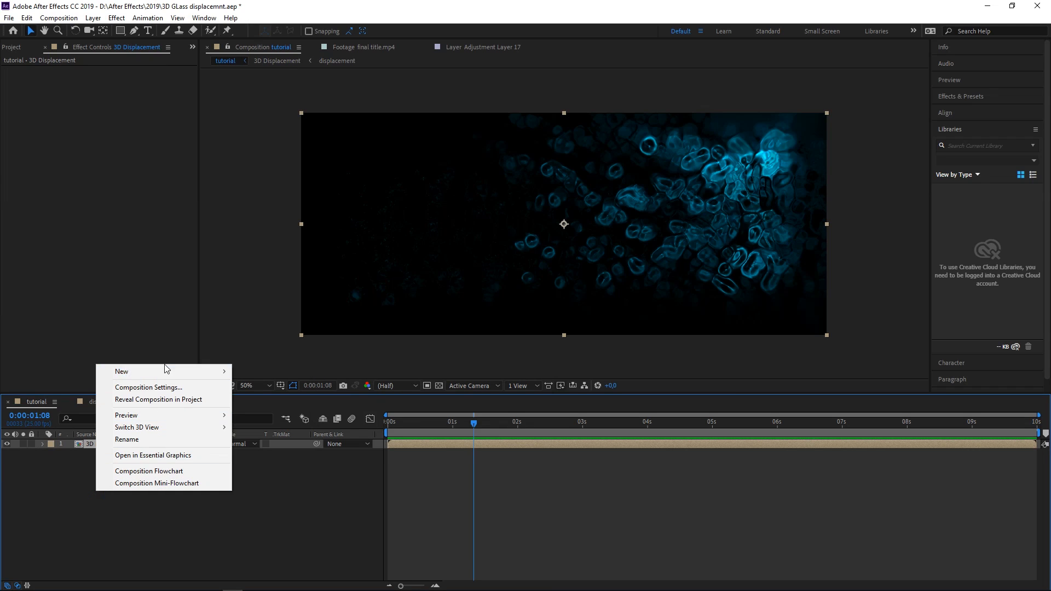
{"action": "mouse_move", "coordinate": [165, 371]}
{"action": "left_click", "coordinate": [314, 425]}
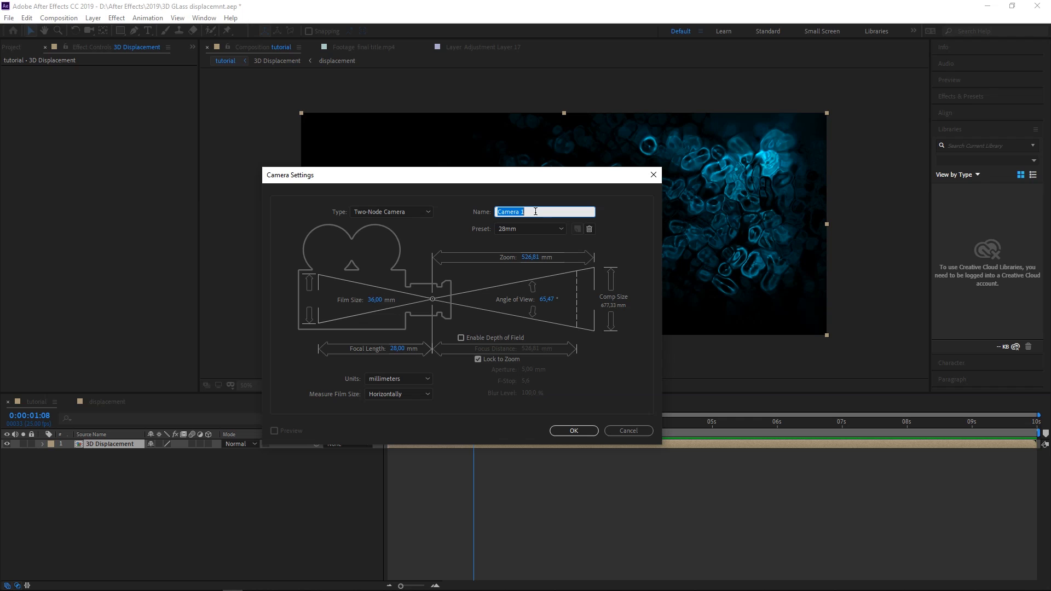
{"action": "left_click", "coordinate": [574, 431]}
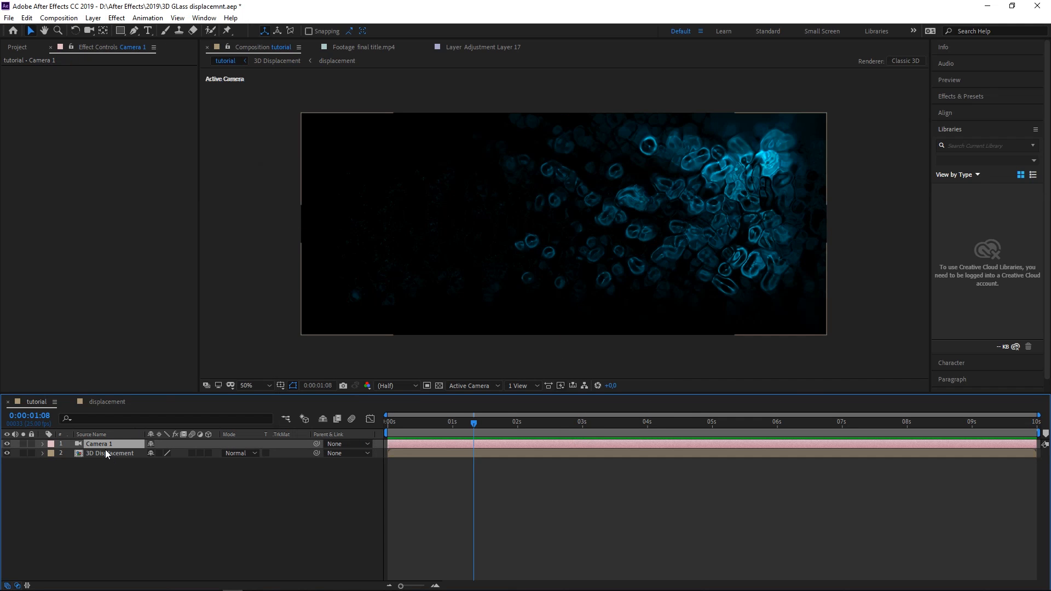
Make 3D Displacement a 3D layer and orbit the camera to view it at a tilted angle.
{"action": "left_click", "coordinate": [88, 31]}
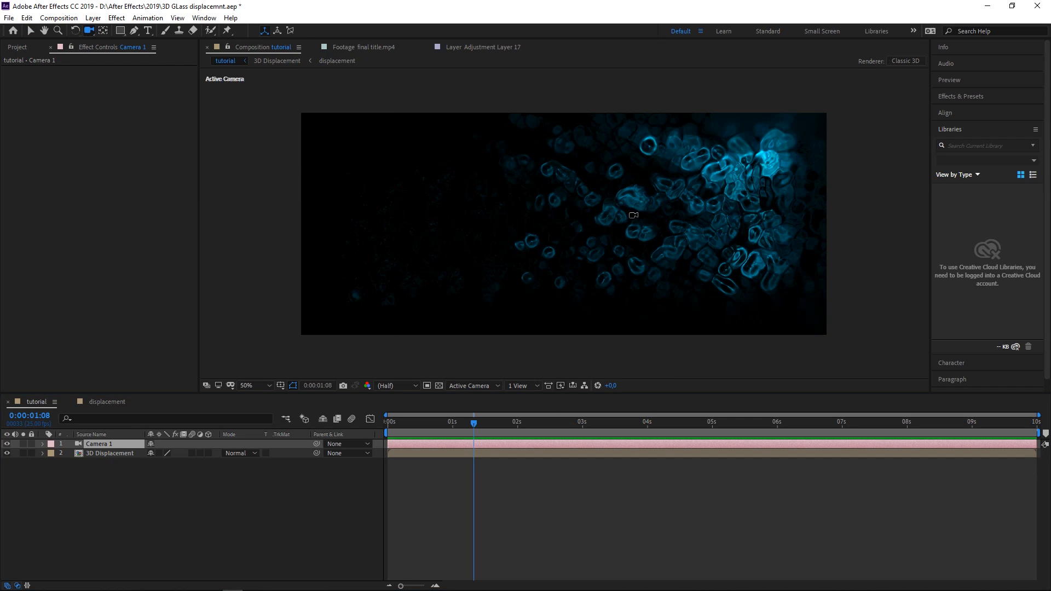
{"action": "left_click", "coordinate": [664, 195]}
{"action": "left_click", "coordinate": [208, 453]}
{"action": "left_click_drag", "start_coordinate": [580, 229], "coordinate": [541, 200]}
Set the preview resolution to Full and pull the camera back from the tilted layer.
{"action": "left_click", "coordinate": [397, 386]}
{"action": "left_click", "coordinate": [387, 408]}
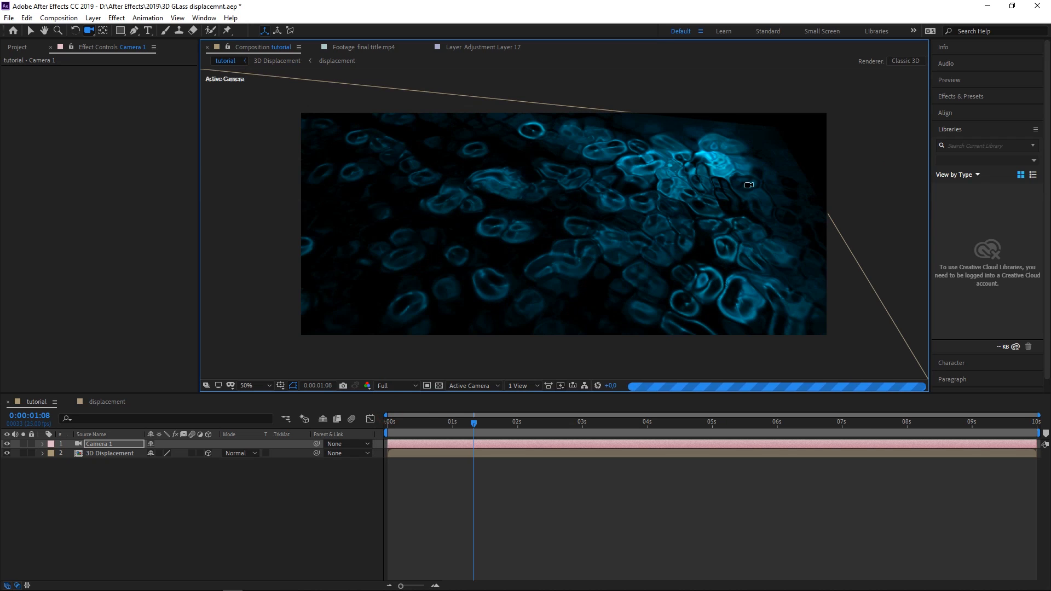
{"action": "left_click_drag", "start_coordinate": [700, 202], "coordinate": [449, 285]}
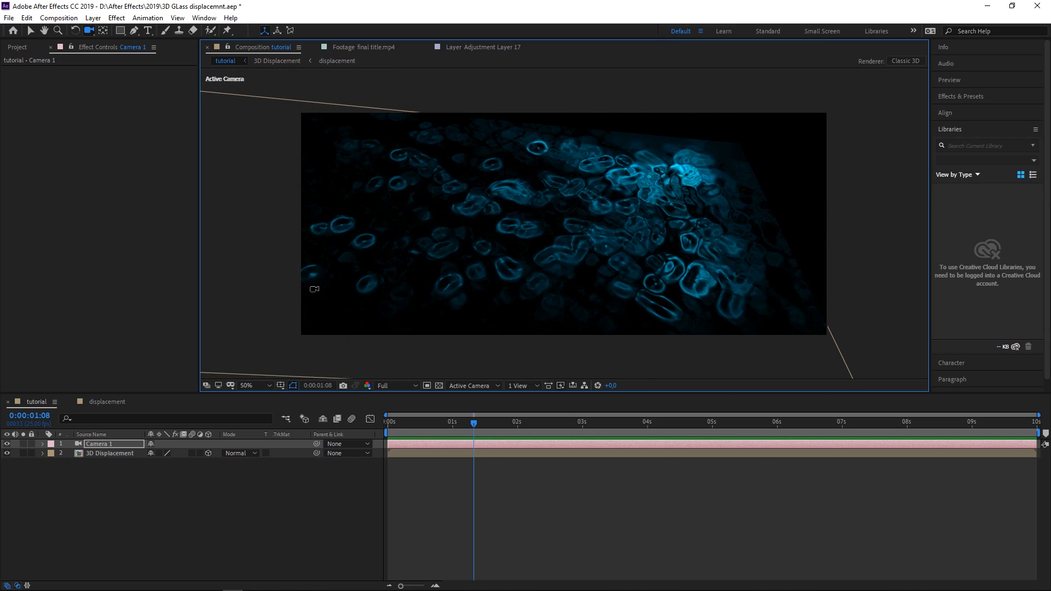
Apply Sharpen to the 3D Displacement layer and set Sharpen Amount to 51.
{"action": "left_click", "coordinate": [103, 453]}
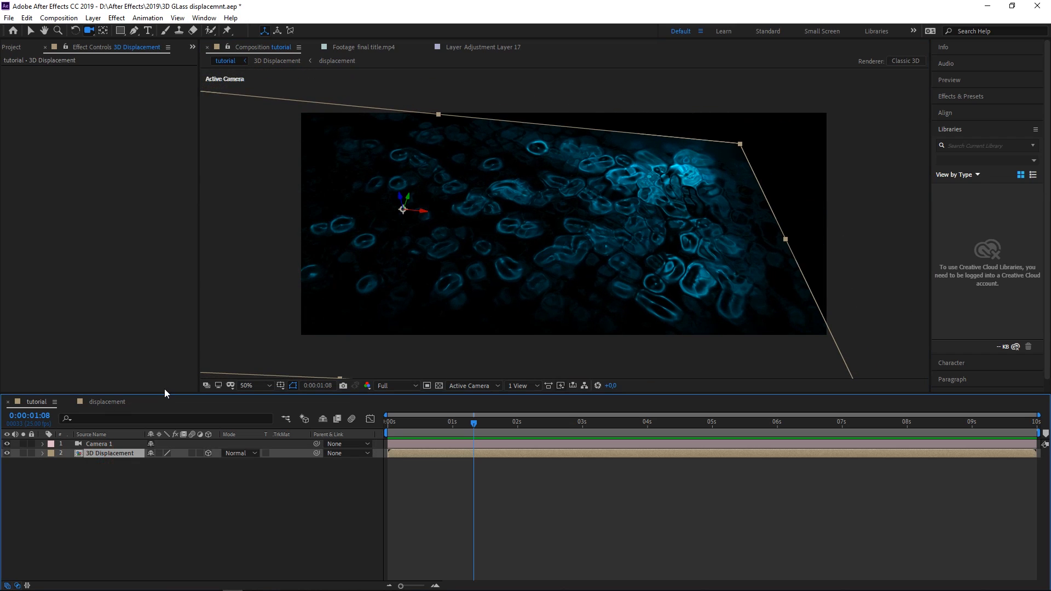
{"action": "key", "text": "ctrl+space"}
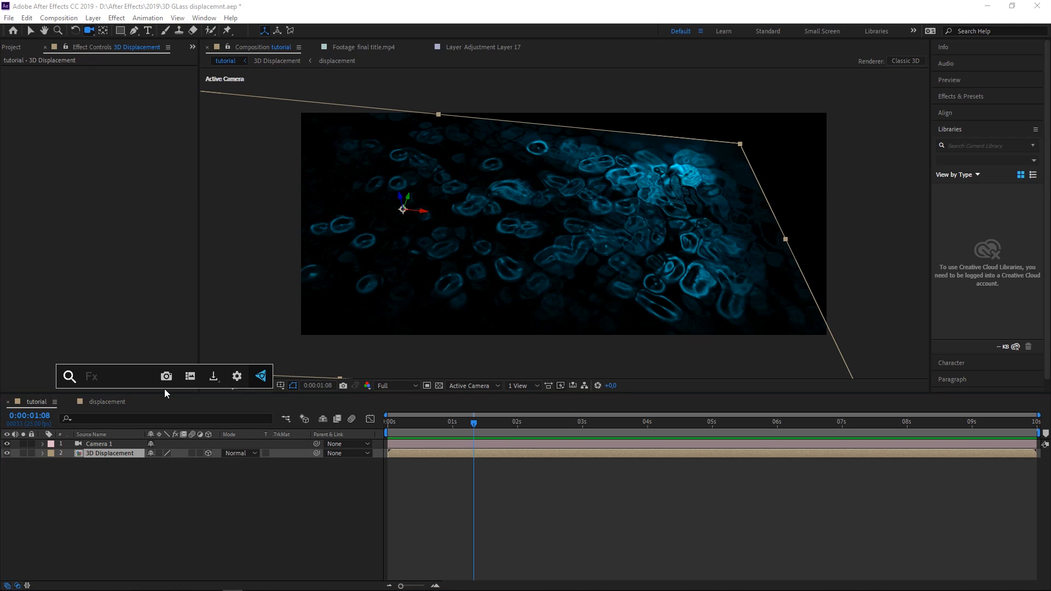
{"action": "type", "text": "sha"}
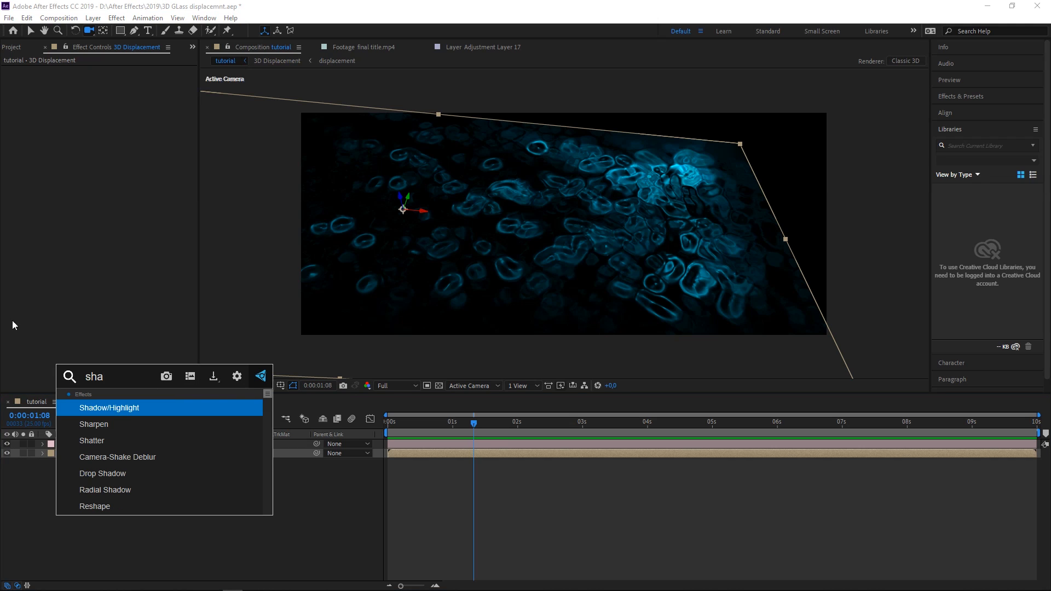
{"action": "left_click", "coordinate": [107, 425]}
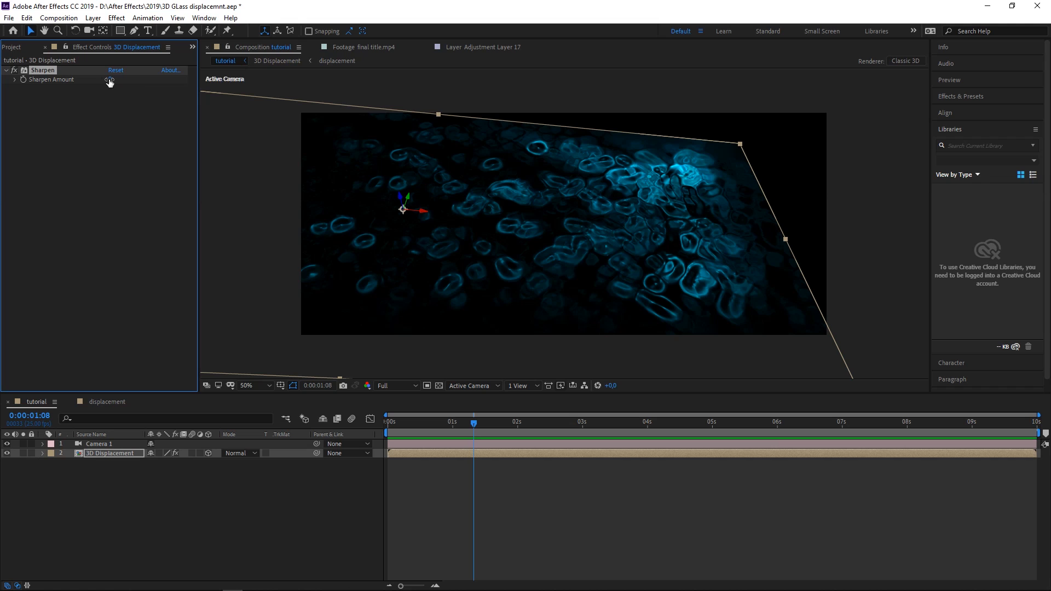
{"action": "left_click_drag", "start_coordinate": [113, 80], "coordinate": [136, 76]}
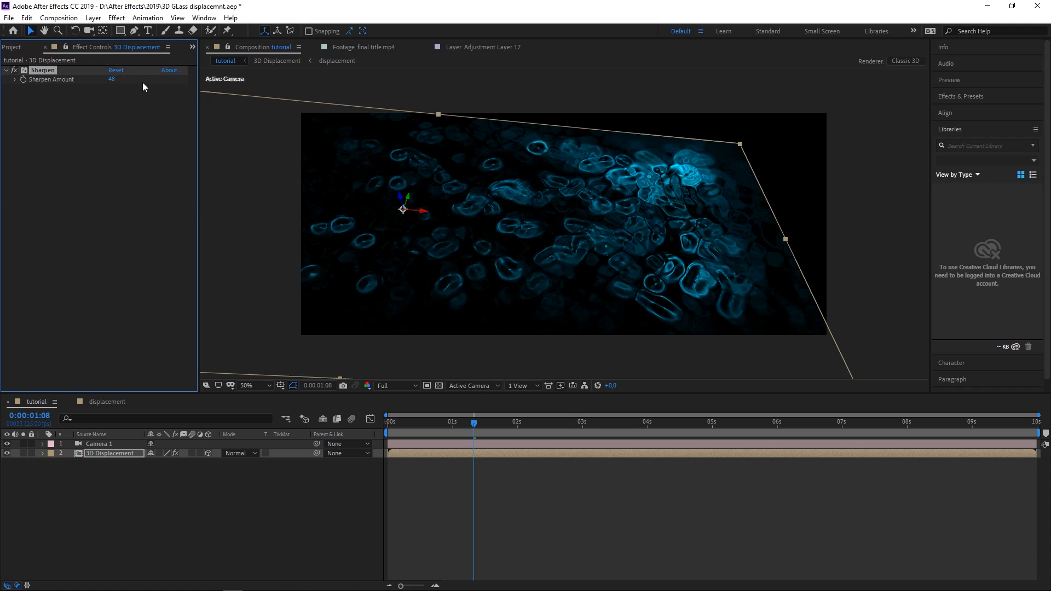
{"action": "left_click_drag", "start_coordinate": [147, 82], "coordinate": [173, 84]}
{"action": "left_click_drag", "start_coordinate": [134, 82], "coordinate": [113, 81]}
{"action": "left_click_drag", "start_coordinate": [116, 83], "coordinate": [119, 84]}
{"action": "right_click", "coordinate": [631, 225]}
{"action": "left_click", "coordinate": [586, 228]}
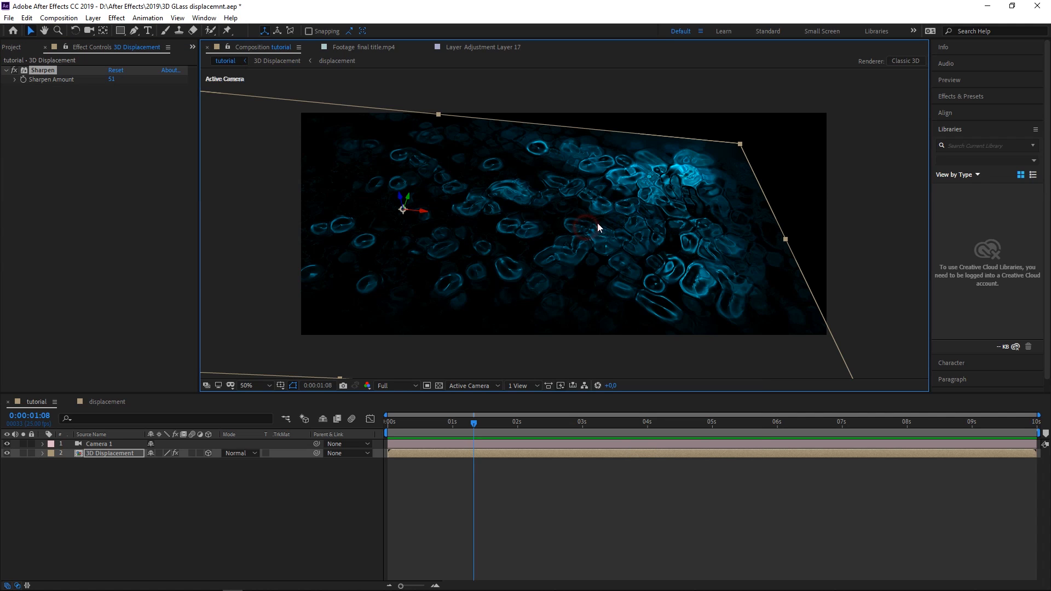
Pull the camera back until the layer's edges are in frame and apply Motion Tile to the 3D Displacement layer.
{"action": "left_click", "coordinate": [88, 30]}
{"action": "left_click_drag", "start_coordinate": [601, 230], "coordinate": [572, 223]}
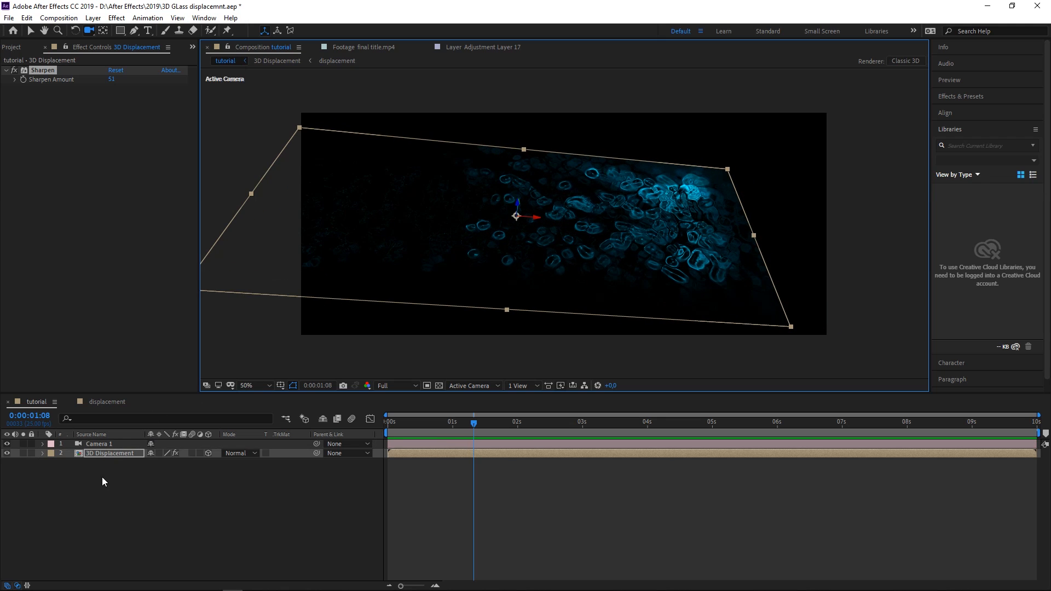
{"action": "left_click", "coordinate": [104, 482]}
{"action": "left_click", "coordinate": [89, 456]}
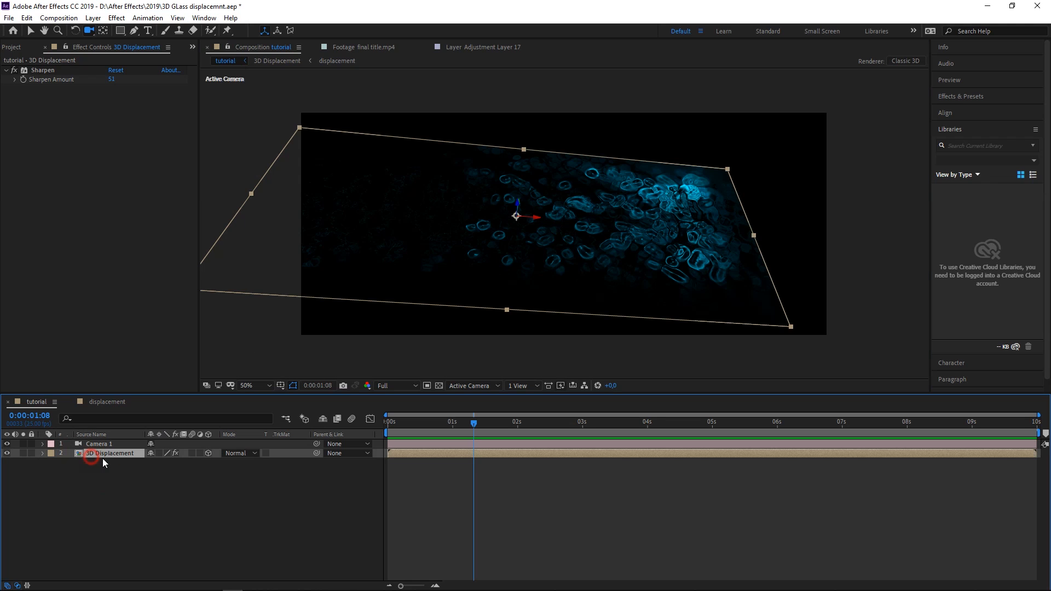
{"action": "key", "text": "ctrl+space"}
{"action": "type", "text": "t"}
{"action": "key", "text": "BackSpace"}
{"action": "type", "text": "motio"}
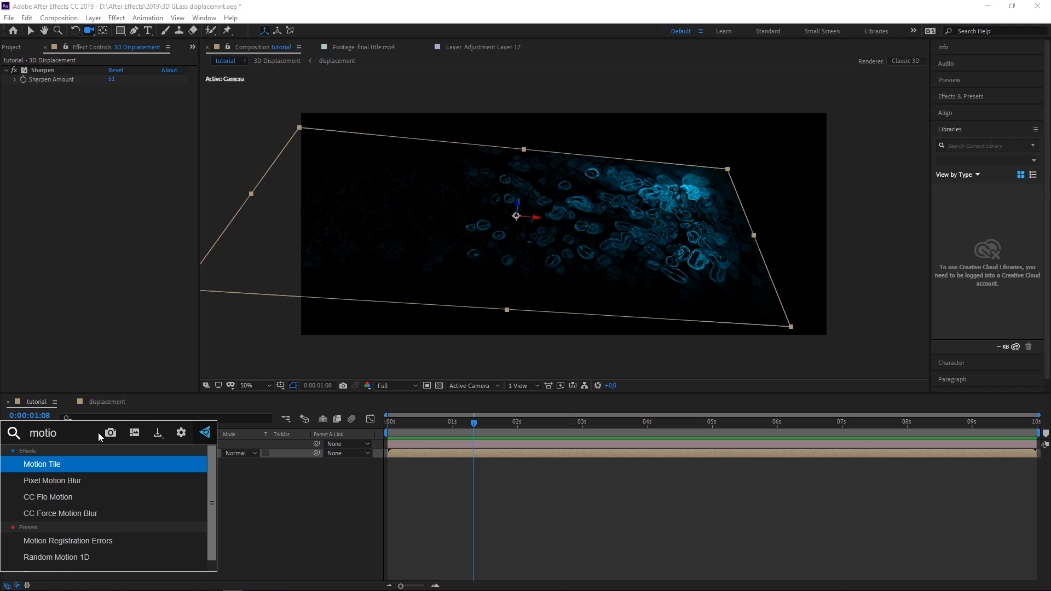
{"action": "key", "text": "Return"}
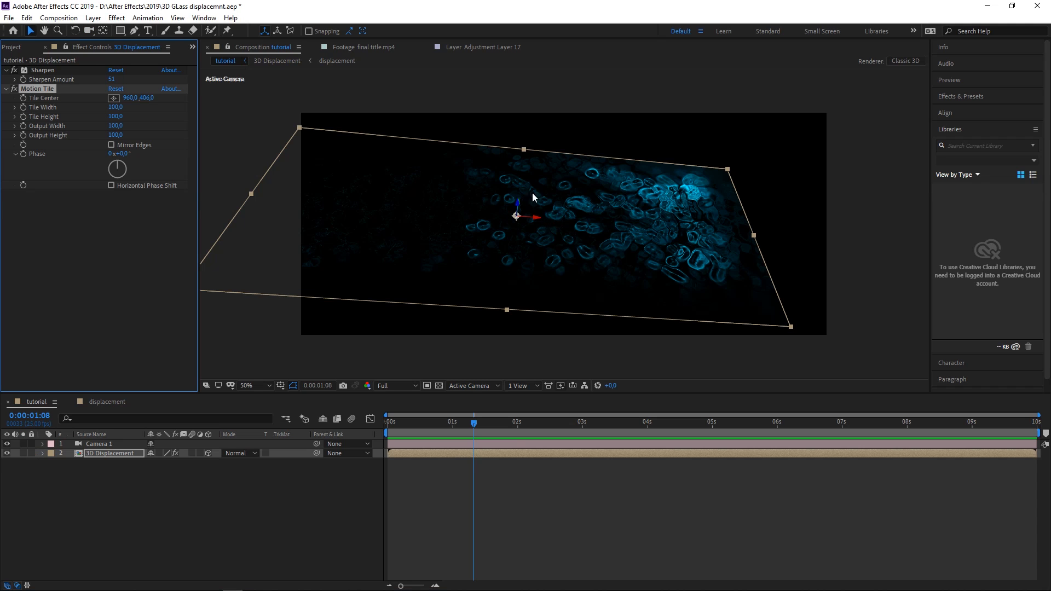
Nudge the 3D Displacement layer slightly and move the camera farther back to bring nearly the whole layer into frame.
{"action": "left_click_drag", "start_coordinate": [579, 207], "coordinate": [581, 204]}
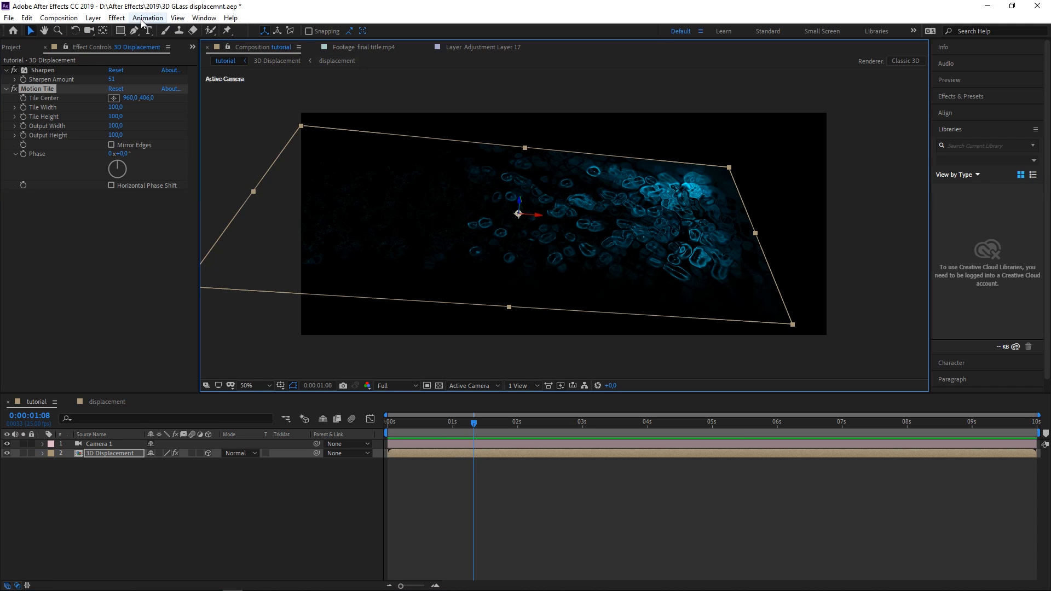
{"action": "left_click", "coordinate": [89, 30]}
{"action": "left_click_drag", "start_coordinate": [564, 203], "coordinate": [490, 129]}
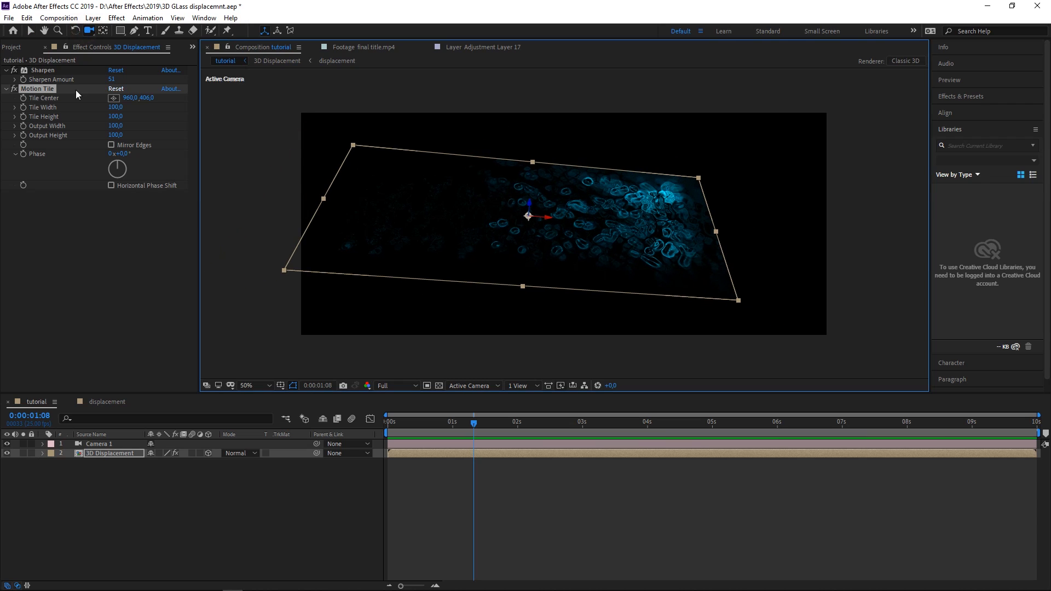
Set Motion Tile's Output Width to 240 and Output Height to 280, and enable Mirror Edges.
{"action": "left_click", "coordinate": [113, 126]}
{"action": "type", "text": "240"}
{"action": "key", "text": "Return"}
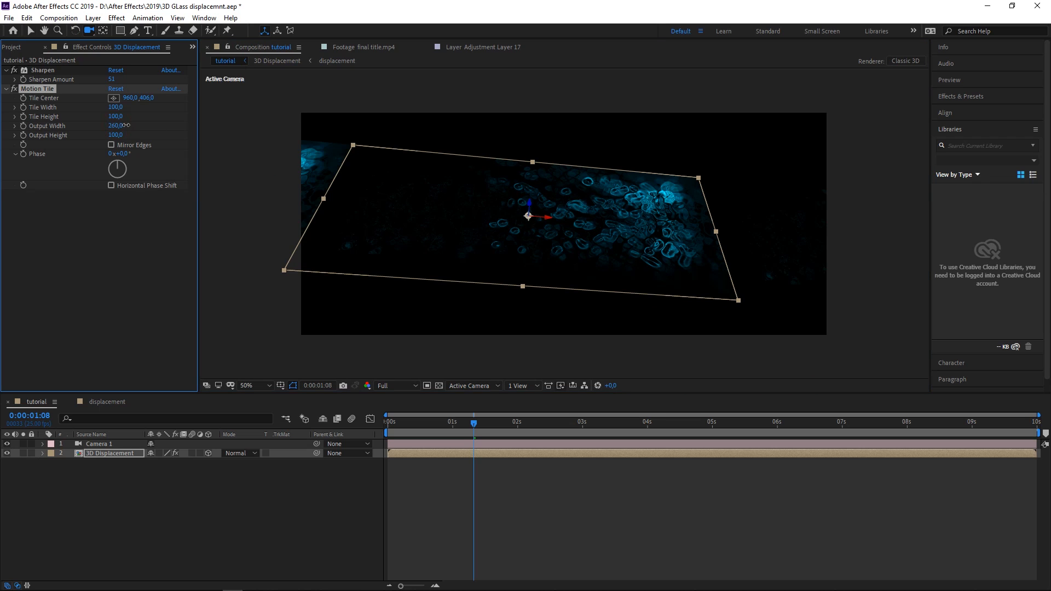
{"action": "left_click", "coordinate": [116, 135]}
{"action": "type", "text": "340"}
{"action": "key", "text": "Return"}
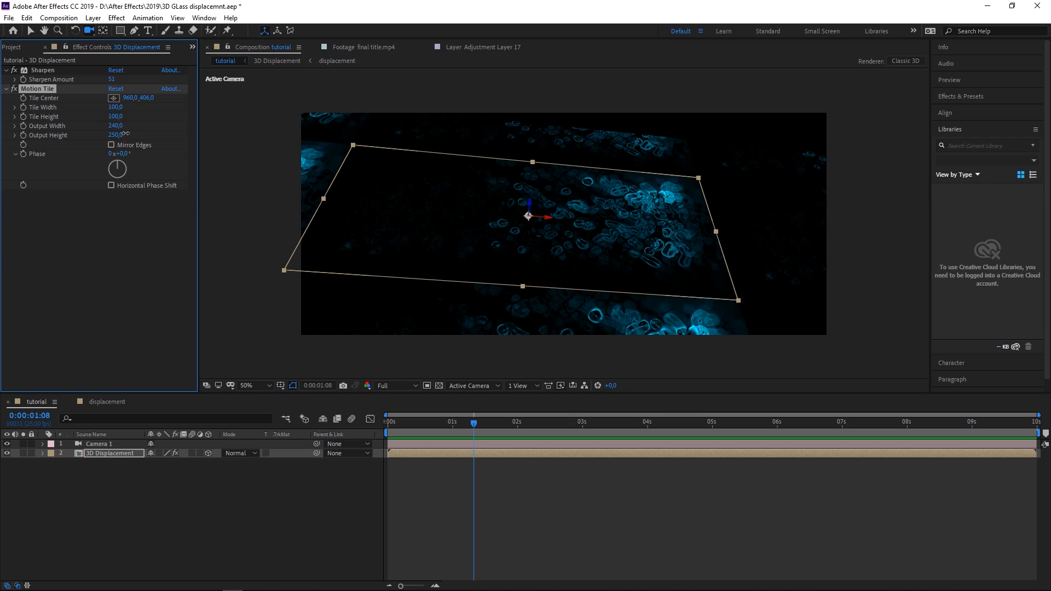
{"action": "left_click_drag", "start_coordinate": [124, 133], "coordinate": [116, 134]}
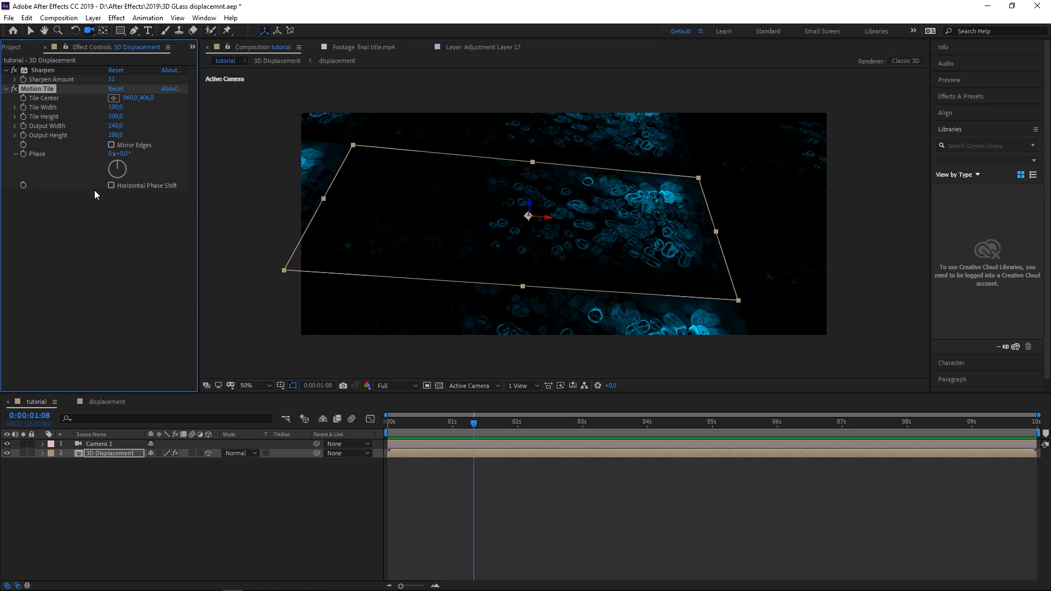
{"action": "left_click", "coordinate": [112, 144]}
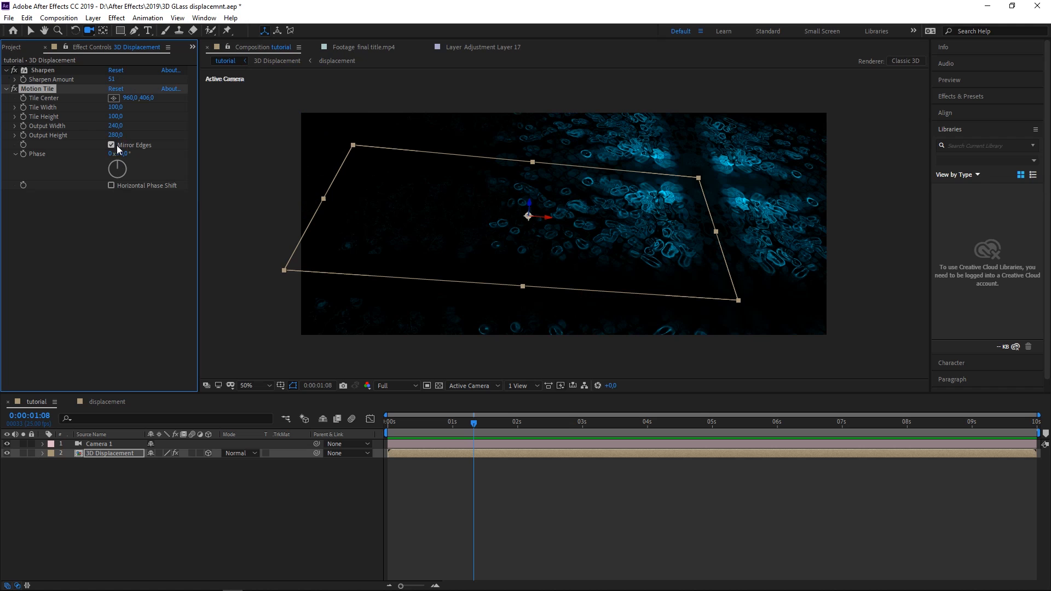
Move the camera closer to the tiled 3D Displacement layer so its glowing cells fill more of the frame.
{"action": "left_click_drag", "start_coordinate": [613, 208], "coordinate": [586, 206]}
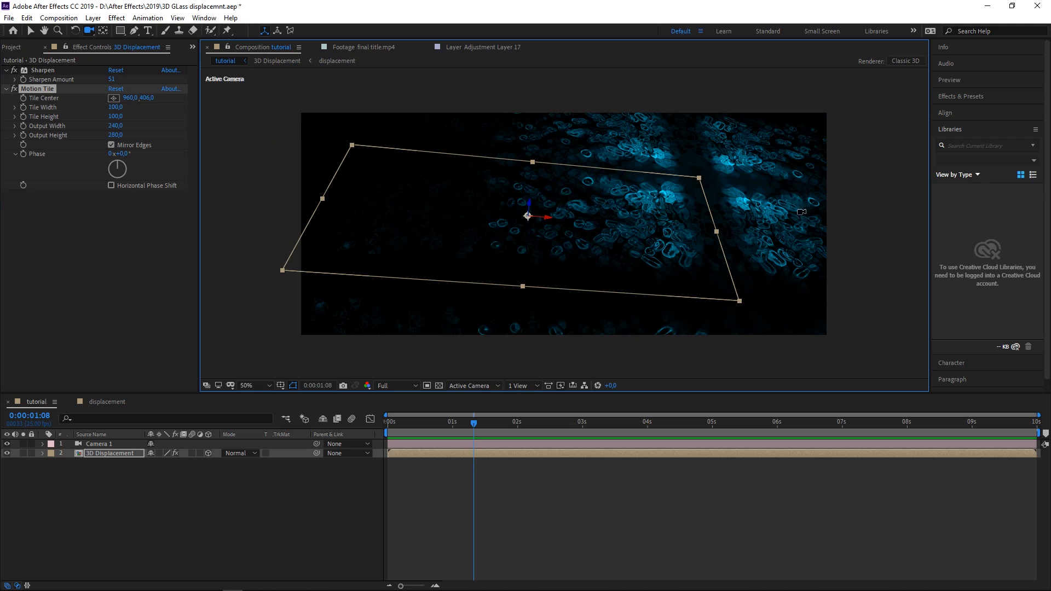
{"action": "left_click_drag", "start_coordinate": [645, 219], "coordinate": [705, 219]}
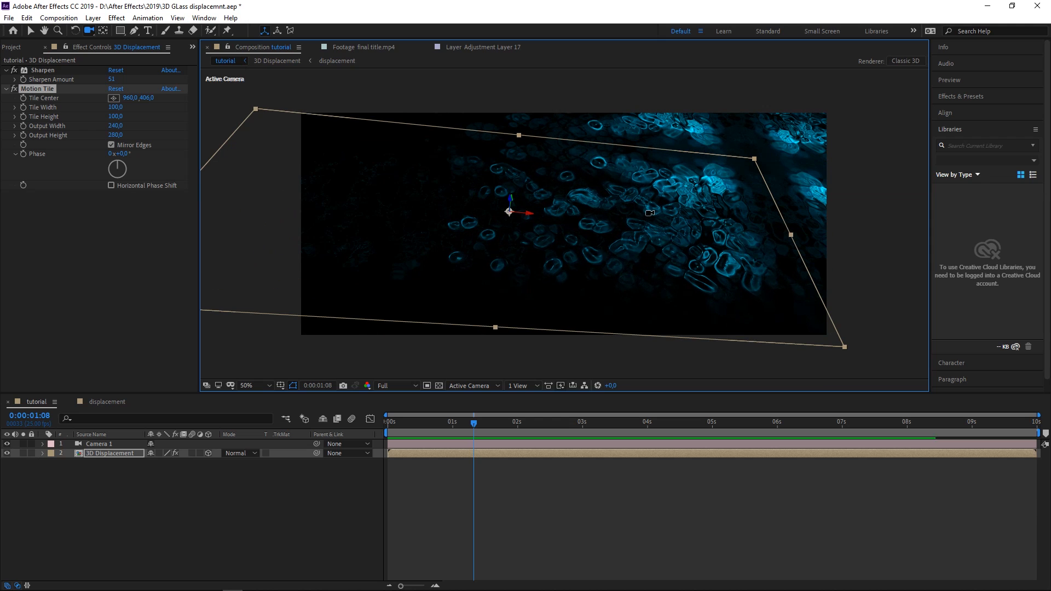
Reframe the camera over the tiled 3D Displacement layer and turn on Depth of Field for Camera 1.
{"action": "mouse_move", "coordinate": [639, 207]}
{"action": "left_mouse_down"}
{"action": "mouse_move", "coordinate": [615, 210]}
{"action": "mouse_move", "coordinate": [665, 204]}
{"action": "mouse_move", "coordinate": [582, 212]}
{"action": "mouse_move", "coordinate": [584, 203]}
{"action": "left_mouse_up"}
{"action": "left_click_drag", "start_coordinate": [361, 263], "coordinate": [528, 218]}
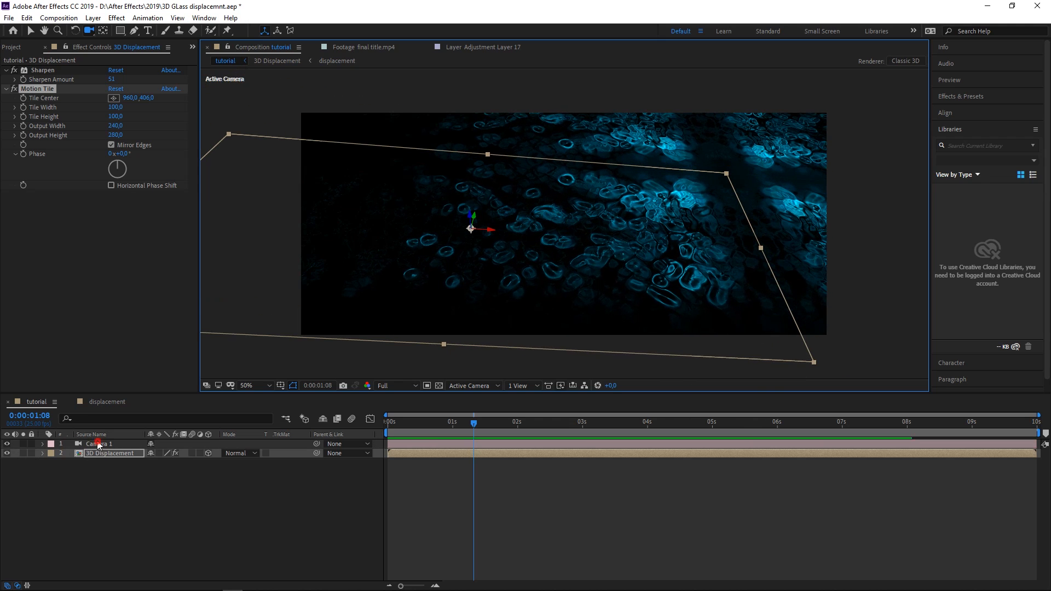
{"action": "left_click", "coordinate": [98, 444]}
{"action": "key", "text": "a"}
{"action": "key", "text": "a"}
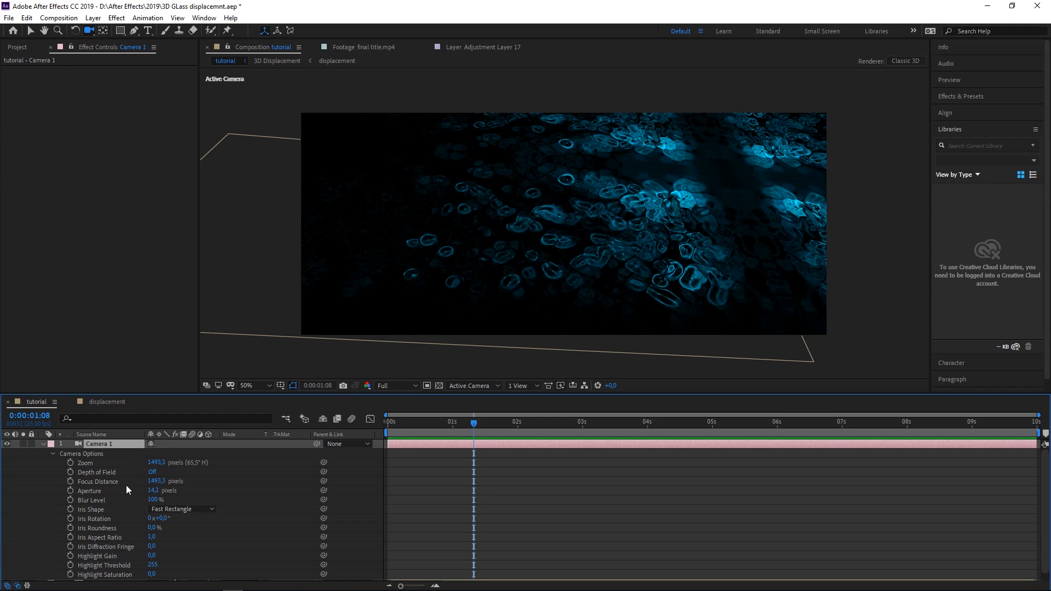
{"action": "left_click", "coordinate": [152, 473]}
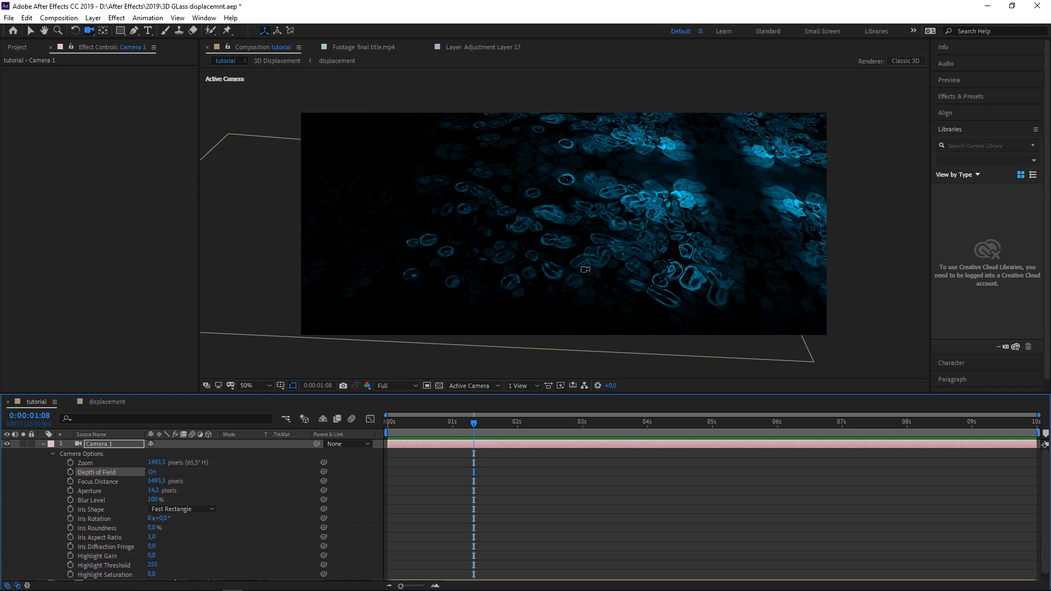
Try Camera 1's Focus Distance at 500 pixels and lower it to about 184 pixels.
{"action": "left_click", "coordinate": [158, 482]}
{"action": "type", "text": "500"}
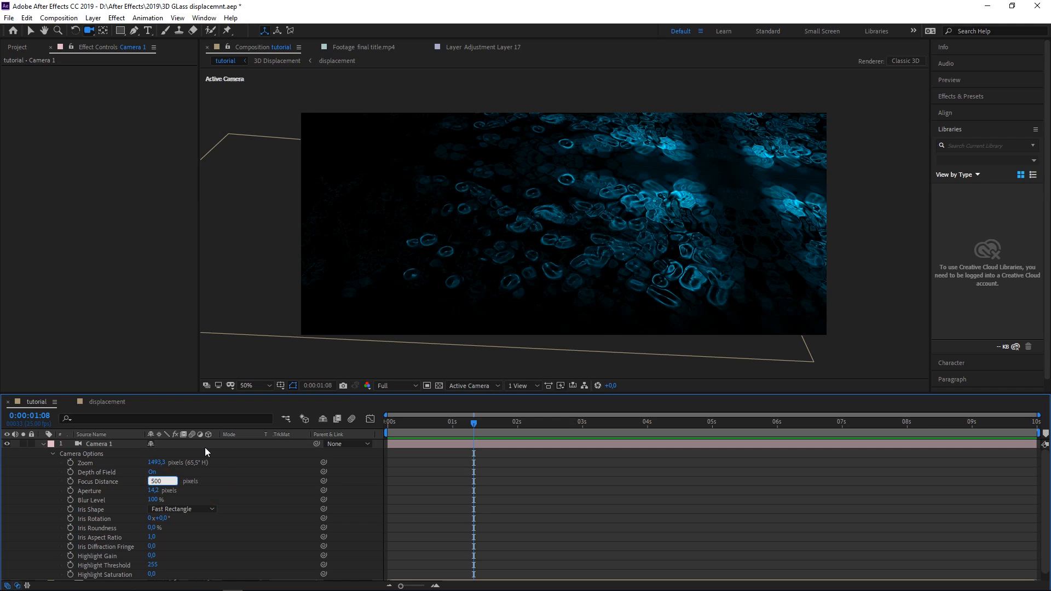
{"action": "key", "text": "Return"}
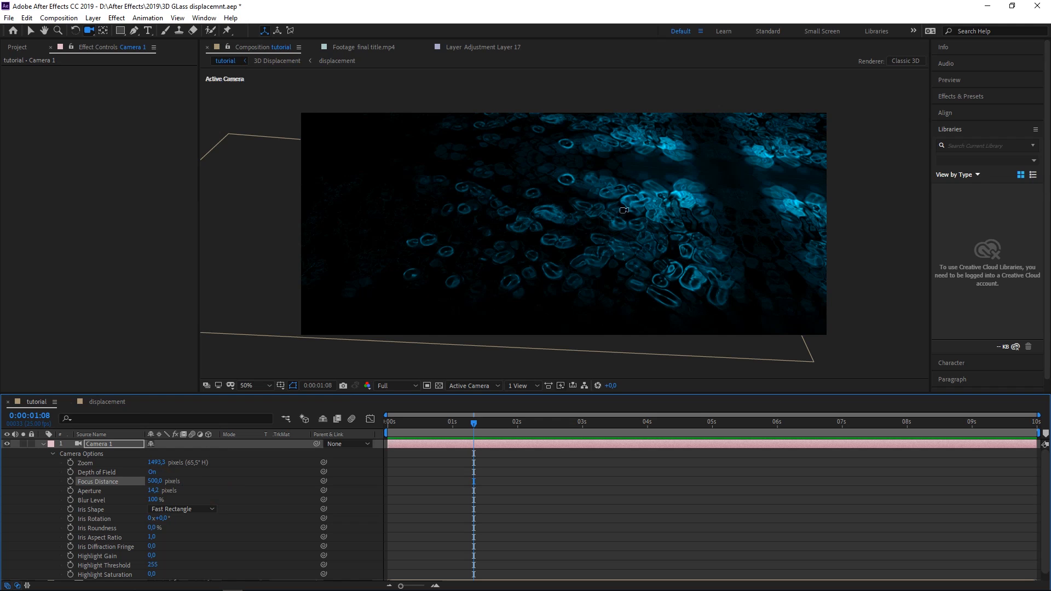
{"action": "left_click_drag", "start_coordinate": [156, 483], "coordinate": [113, 481]}
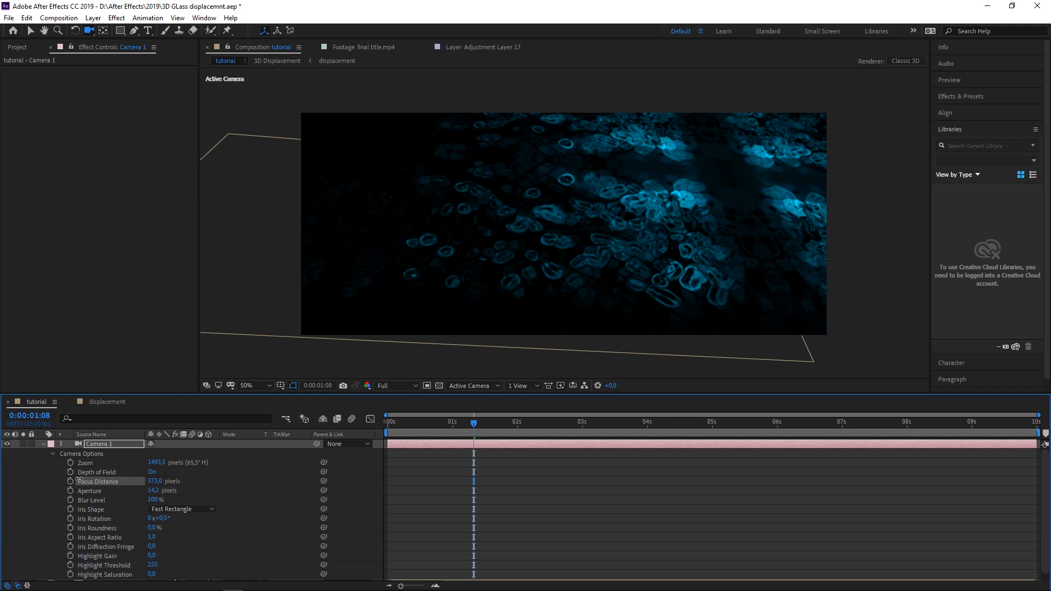
{"action": "left_click_drag", "start_coordinate": [11, 479], "coordinate": [8, 479]}
{"action": "mouse_move", "coordinate": [151, 481]}
{"action": "left_mouse_down"}
{"action": "mouse_move", "coordinate": [122, 481]}
{"action": "mouse_move", "coordinate": [134, 481]}
{"action": "left_mouse_up"}
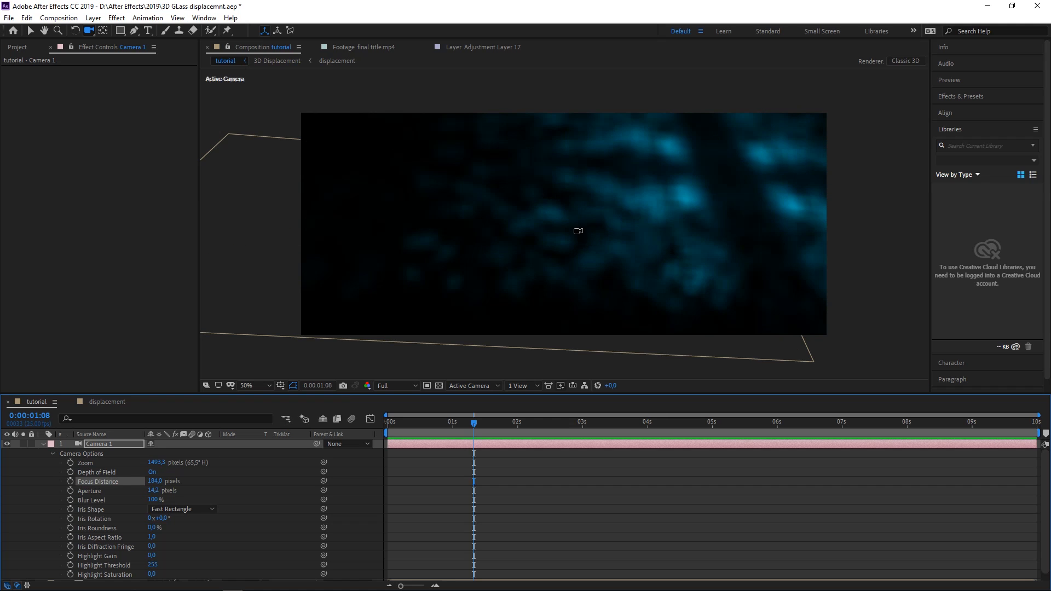
Nudge the camera, and set Camera 1's Focus Distance to 614 pixels, Aperture to 119.2 pixels and Blur Level to 120%.
{"action": "mouse_move", "coordinate": [622, 225]}
{"action": "left_mouse_down"}
{"action": "mouse_move", "coordinate": [646, 211]}
{"action": "mouse_move", "coordinate": [634, 232]}
{"action": "mouse_move", "coordinate": [622, 223]}
{"action": "left_mouse_up"}
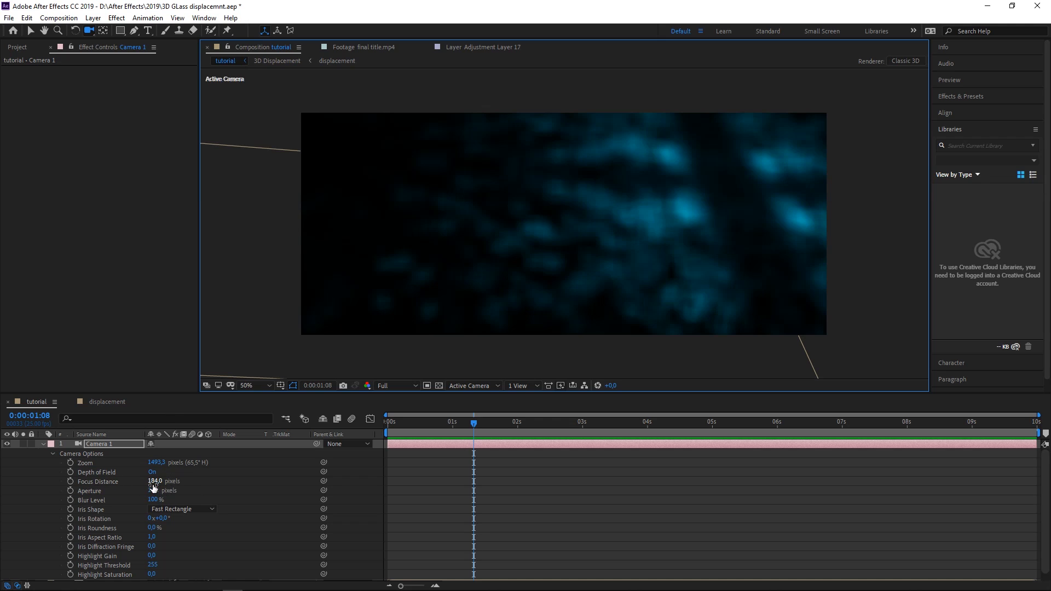
{"action": "left_click_drag", "start_coordinate": [155, 481], "coordinate": [408, 489]}
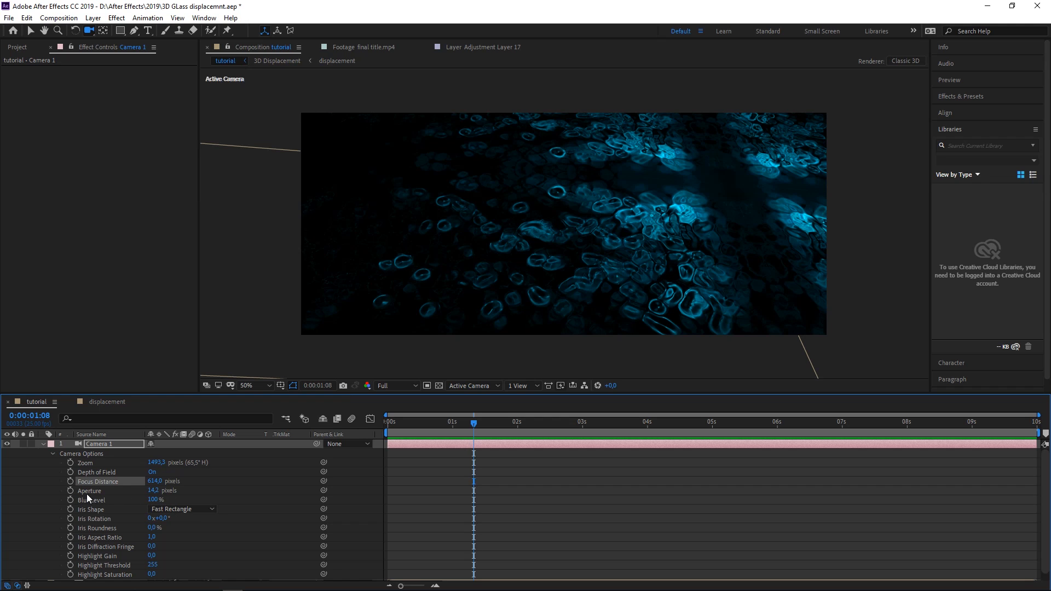
{"action": "left_click_drag", "start_coordinate": [153, 490], "coordinate": [206, 492]}
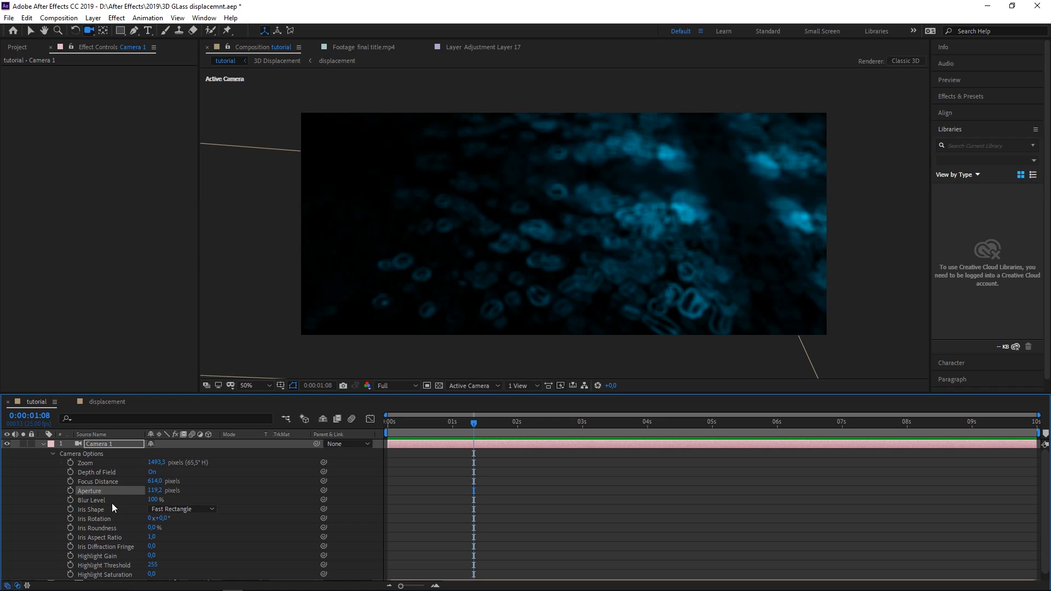
{"action": "left_click", "coordinate": [158, 500]}
{"action": "type", "text": "120"}
{"action": "key", "text": "Return"}
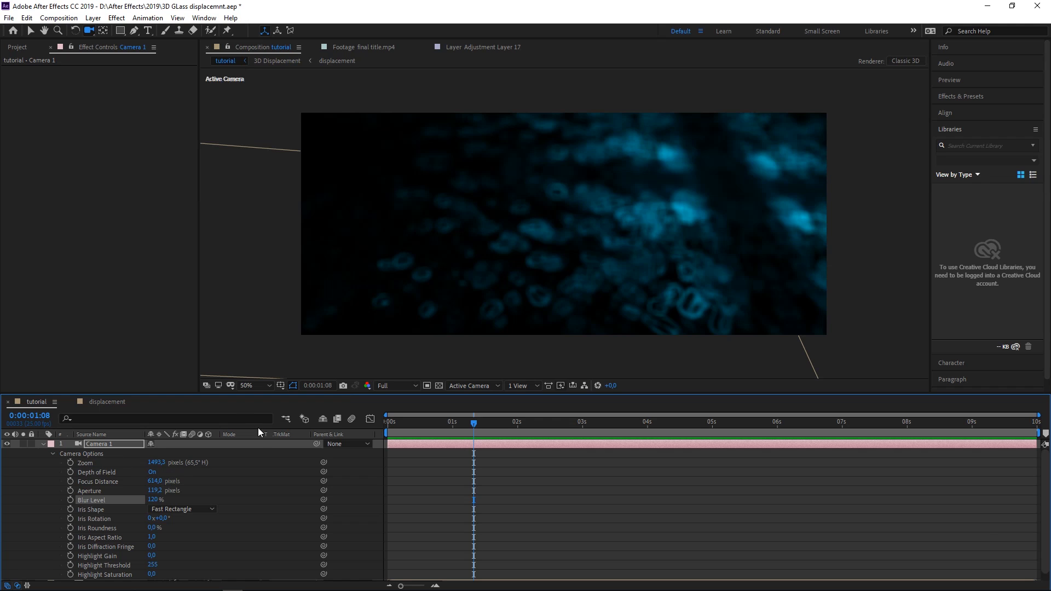
Set Camera 1's Zoom to 2000 pixels and reposition the camera to reframe the displacement layer.
{"action": "left_click", "coordinate": [158, 463]}
{"action": "type", "text": "15"}
{"action": "key", "text": "Return"}
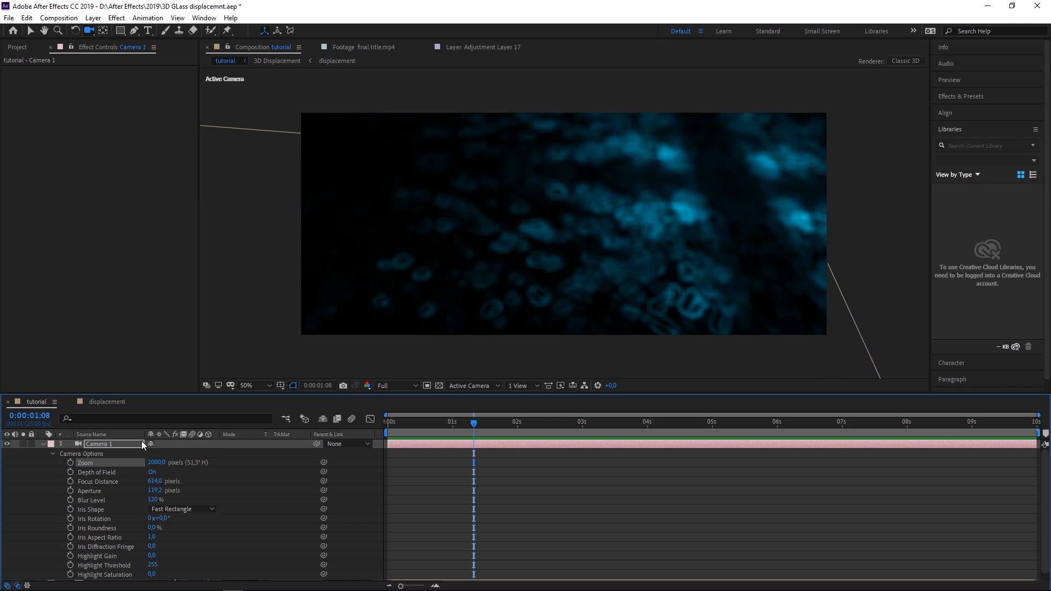
{"action": "left_click_drag", "start_coordinate": [570, 242], "coordinate": [500, 254]}
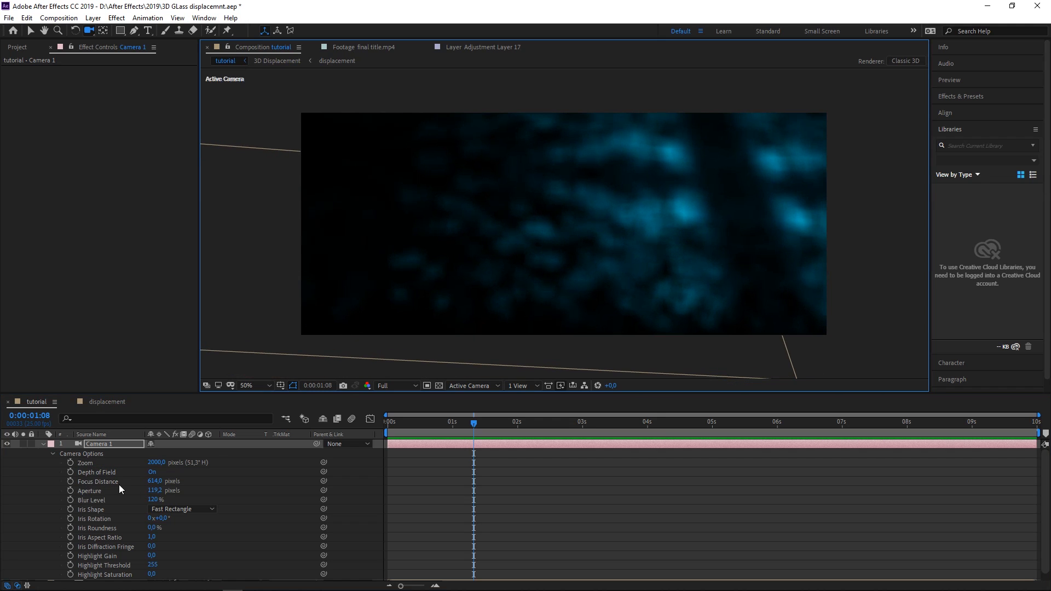
Raise Camera 1's Focus Distance to 1539 pixels and adjust the camera to view the layer from a slightly different angle.
{"action": "left_click_drag", "start_coordinate": [153, 484], "coordinate": [307, 487]}
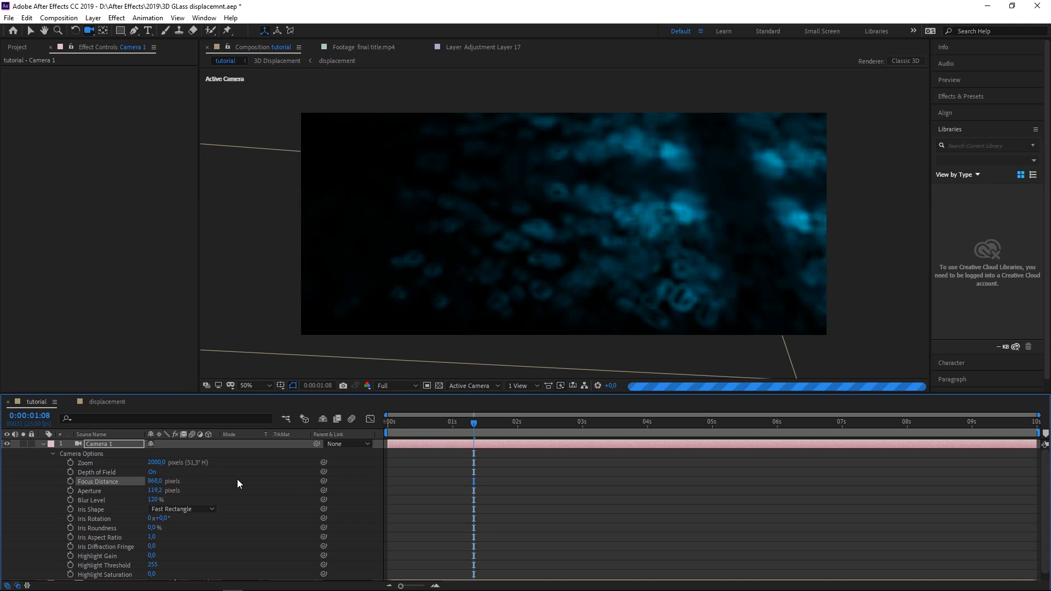
{"action": "left_click_drag", "start_coordinate": [156, 482], "coordinate": [271, 489]}
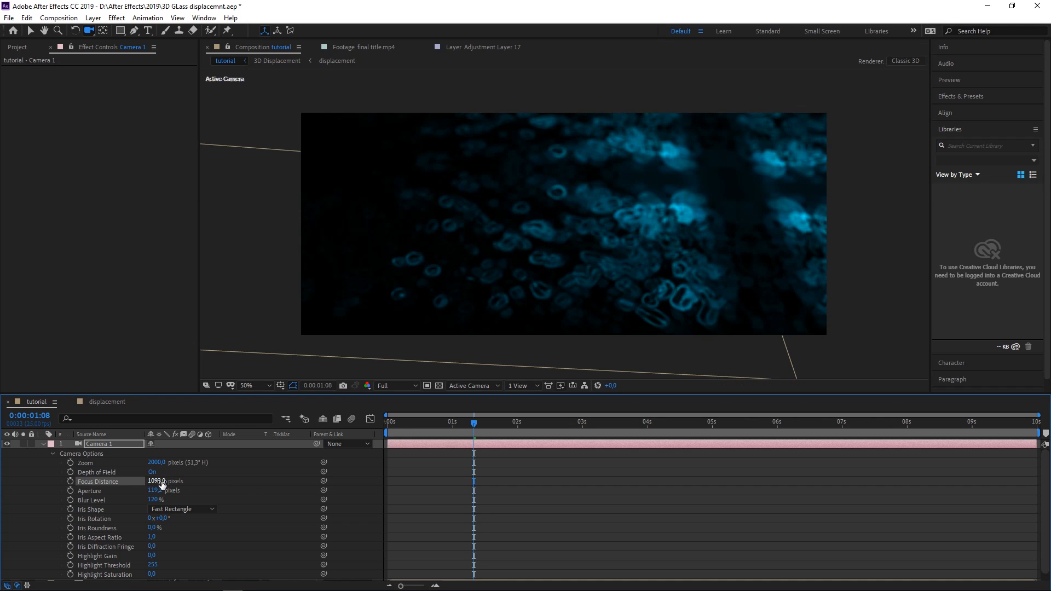
{"action": "left_click_drag", "start_coordinate": [161, 482], "coordinate": [288, 495]}
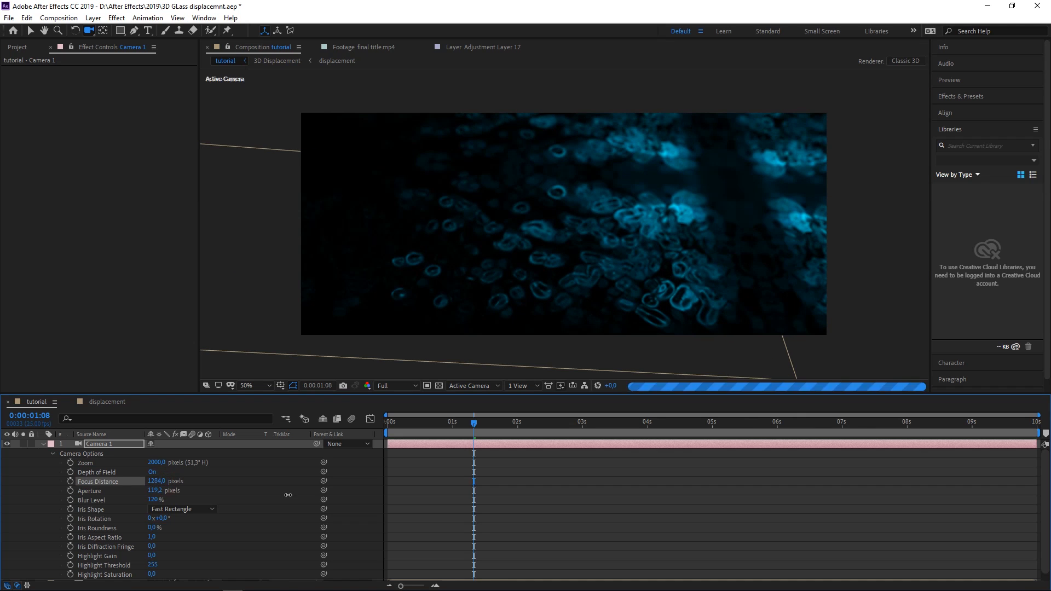
{"action": "left_click_drag", "start_coordinate": [165, 478], "coordinate": [265, 496]}
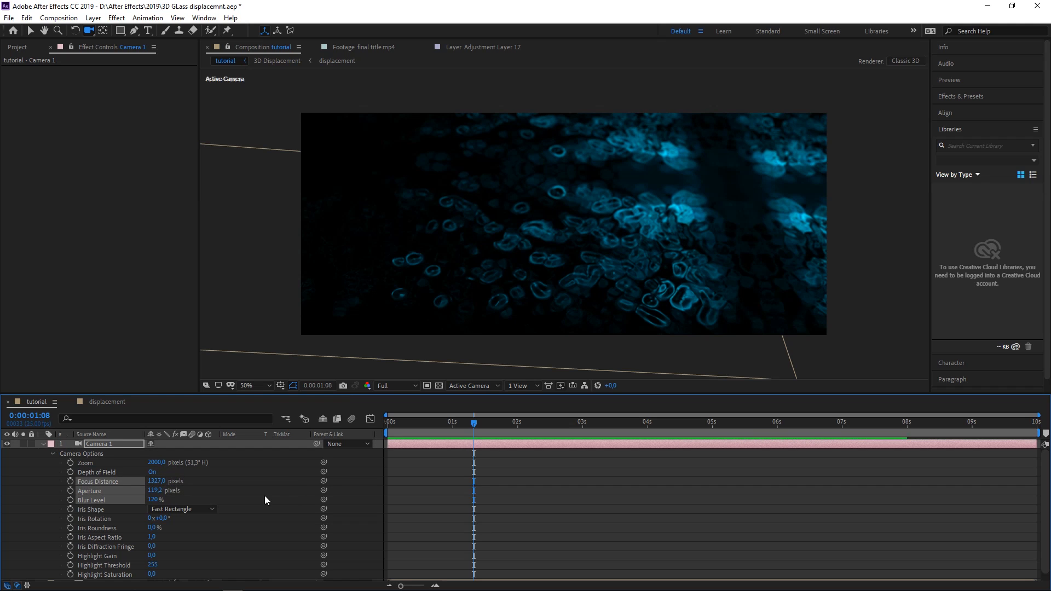
{"action": "left_click", "coordinate": [235, 487]}
{"action": "left_click_drag", "start_coordinate": [158, 480], "coordinate": [293, 495]}
{"action": "left_click_drag", "start_coordinate": [628, 236], "coordinate": [586, 228]}
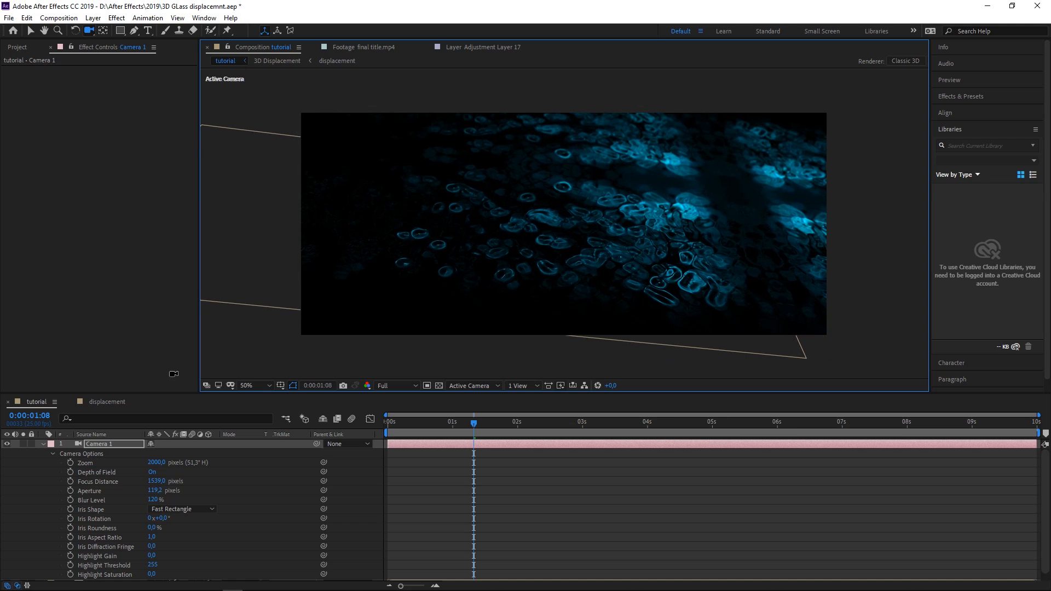
Add a null object to the tutorial composition, make it a 3D layer, and parent Camera 1 to it.
{"action": "left_click", "coordinate": [42, 444]}
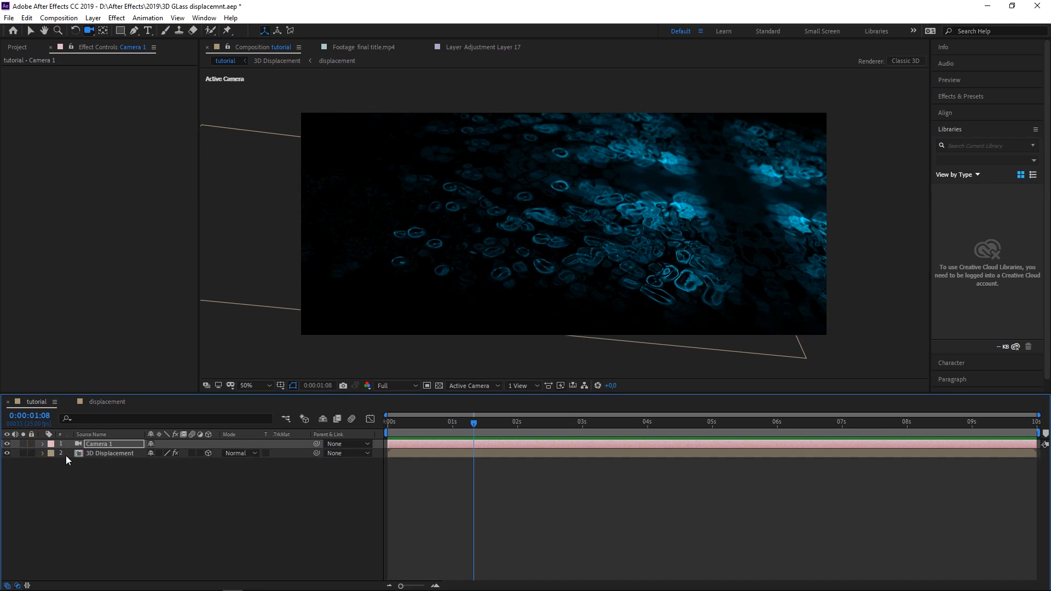
{"action": "right_click", "coordinate": [142, 484]}
{"action": "left_click", "coordinate": [47, 520]}
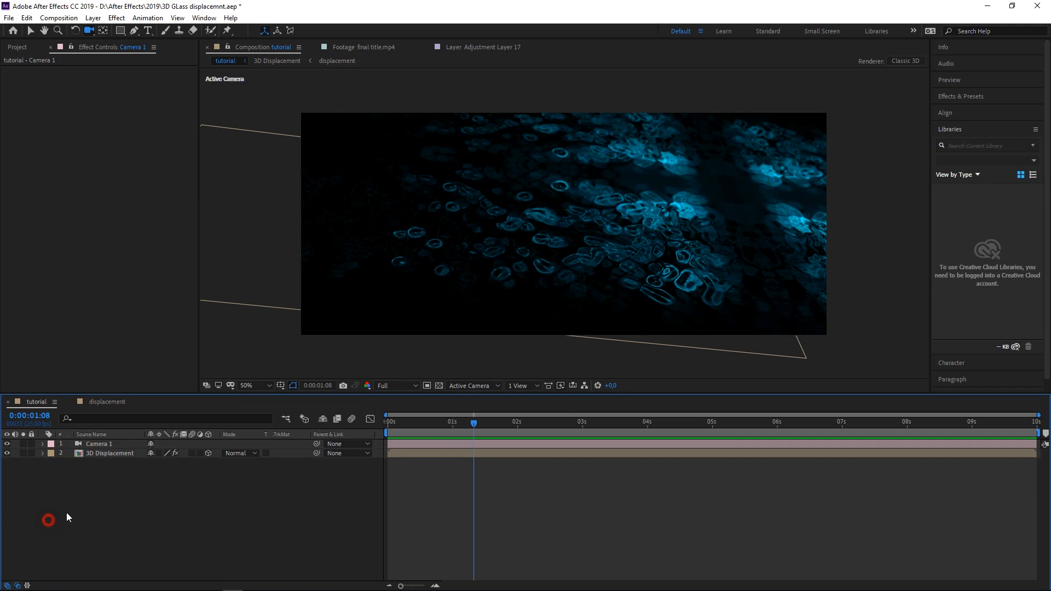
{"action": "right_click", "coordinate": [97, 494]}
{"action": "mouse_move", "coordinate": [178, 376]}
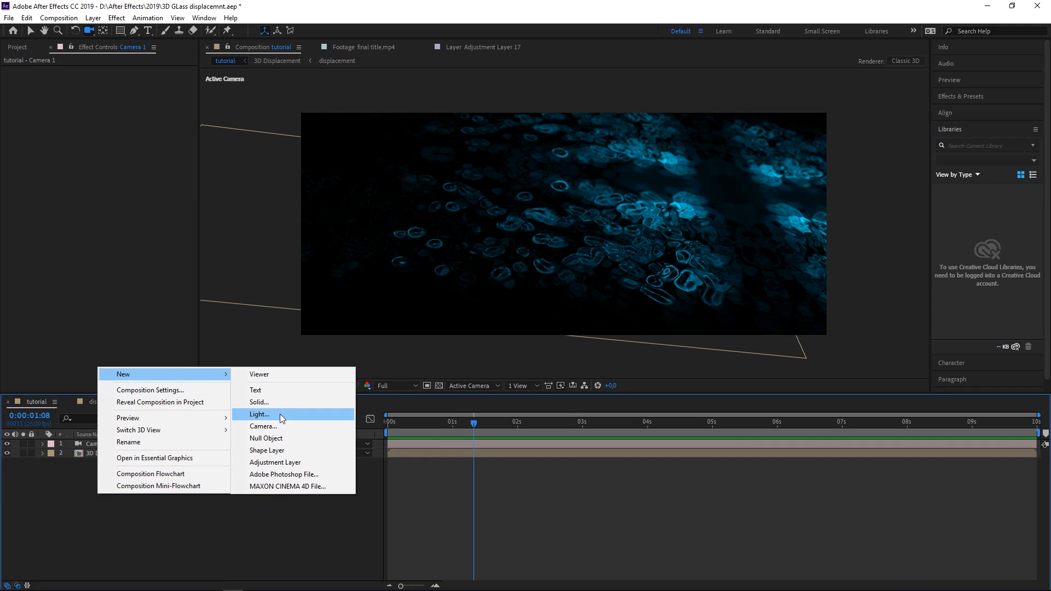
{"action": "left_click", "coordinate": [267, 438]}
{"action": "left_click", "coordinate": [208, 444]}
{"action": "left_click_drag", "start_coordinate": [317, 454], "coordinate": [107, 443]}
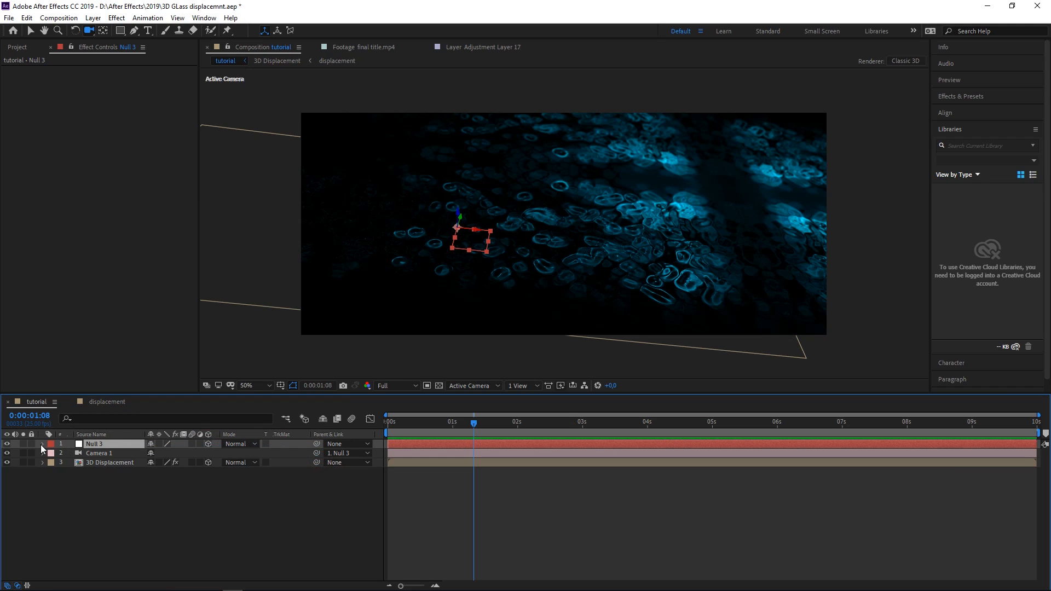
Reveal the null's rotation properties, try rotating it, and reset its Y Rotation to 0°.
{"action": "key", "text": "r"}
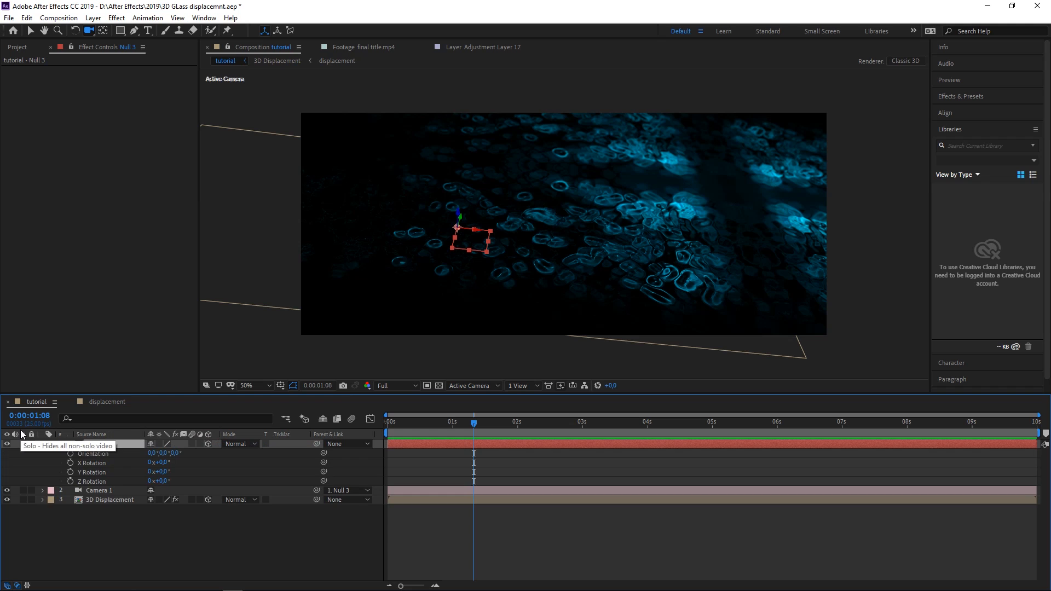
{"action": "left_click_drag", "start_coordinate": [161, 463], "coordinate": [169, 473]}
{"action": "left_click", "coordinate": [170, 472]}
{"action": "type", "text": "0"}
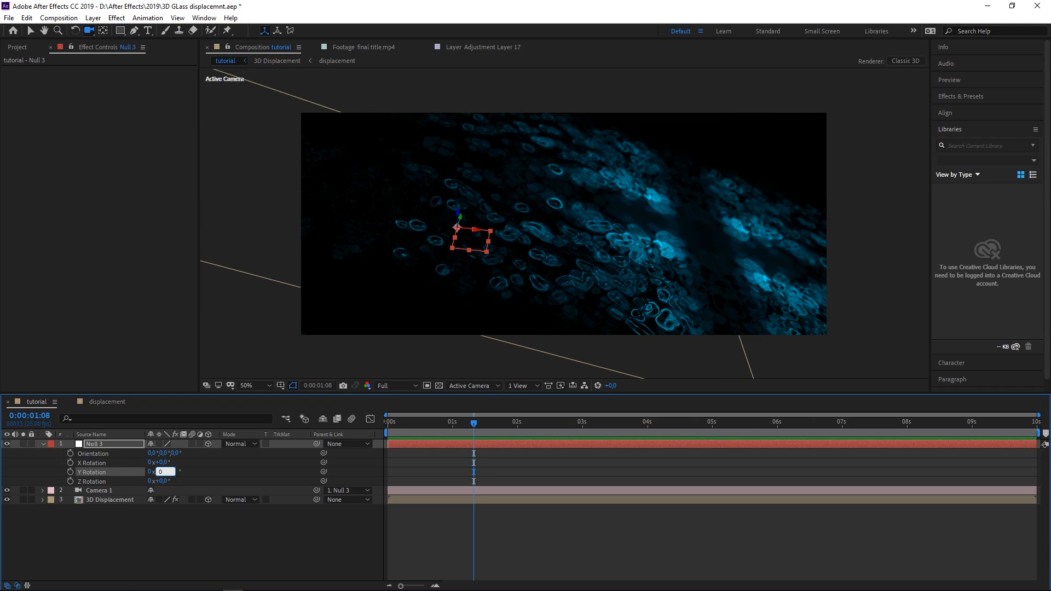
{"action": "key", "text": "Return"}
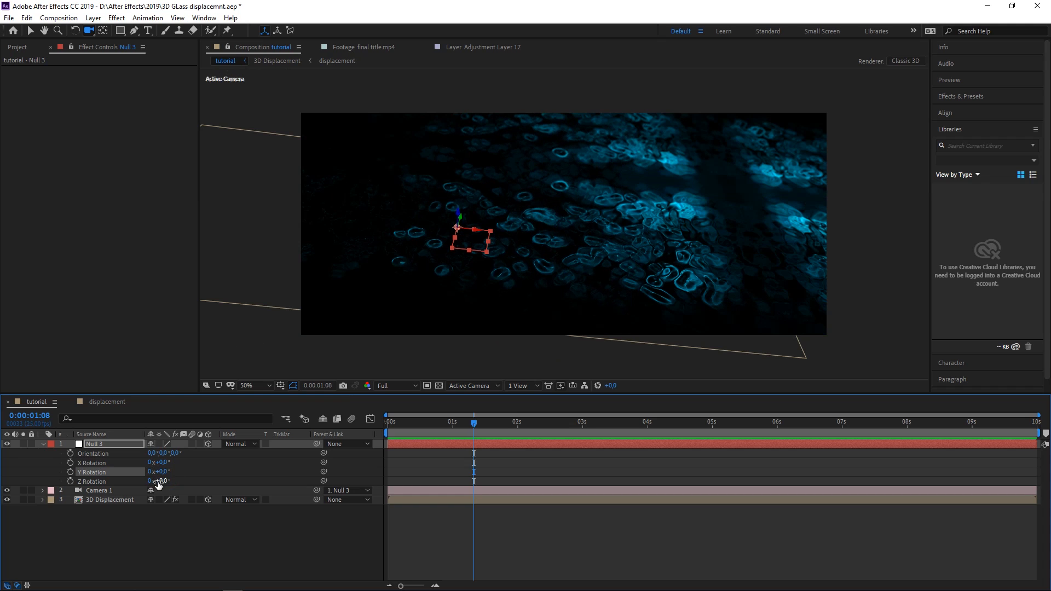
Set the null's Z Rotation to 39° and move the camera so the glowing cells fill the frame.
{"action": "left_click_drag", "start_coordinate": [162, 481], "coordinate": [185, 480]}
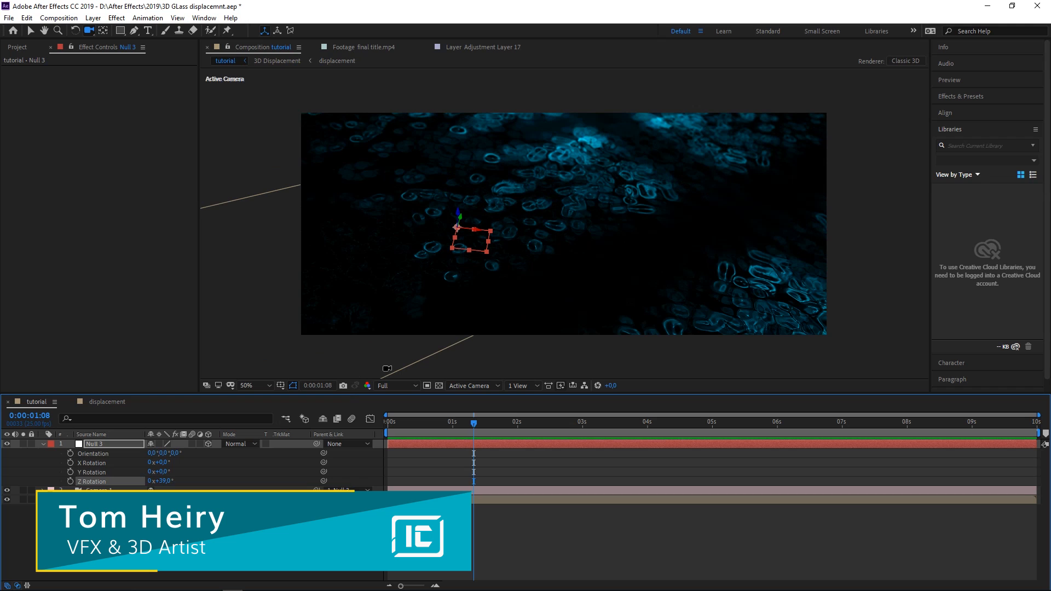
{"action": "left_click_drag", "start_coordinate": [477, 209], "coordinate": [628, 264]}
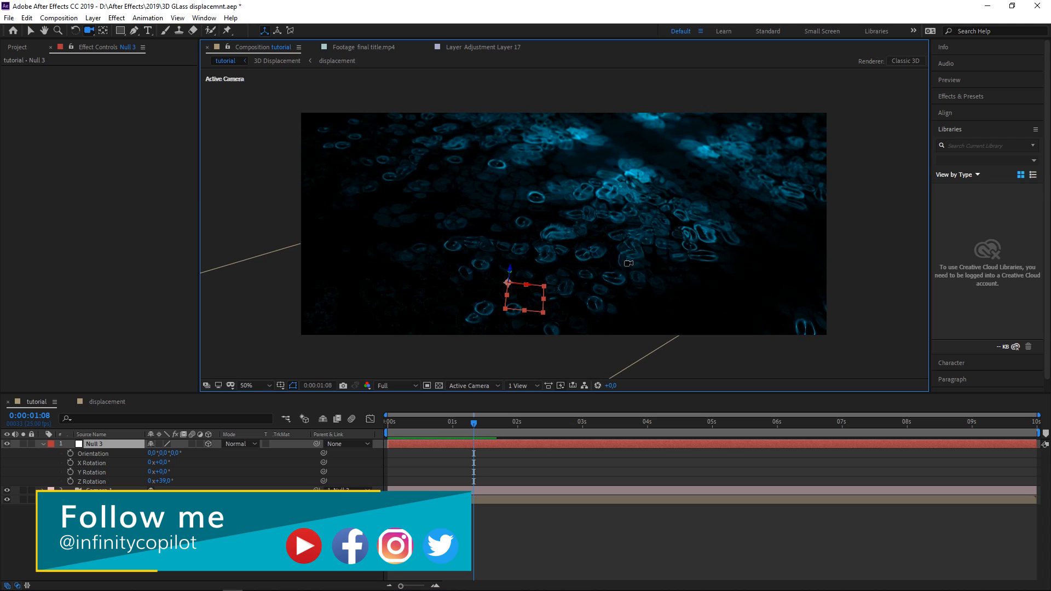
{"action": "left_click_drag", "start_coordinate": [569, 245], "coordinate": [681, 245]}
Reveal Camera 1's options and tune its Focus Distance up and down, ending at 1196 pixels.
{"action": "left_click", "coordinate": [102, 493]}
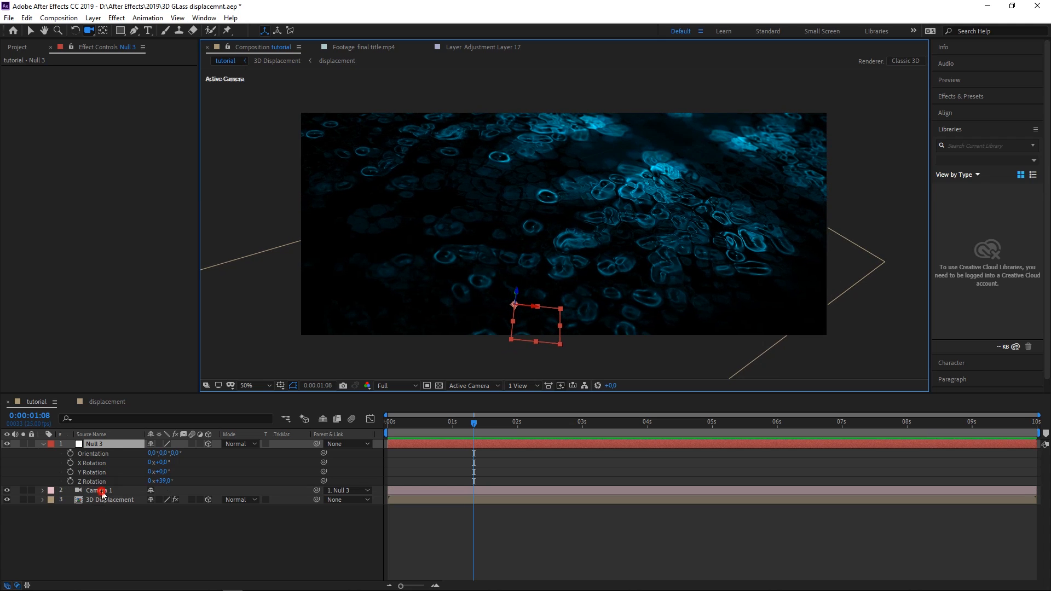
{"action": "key", "text": "a"}
{"action": "key", "text": "a"}
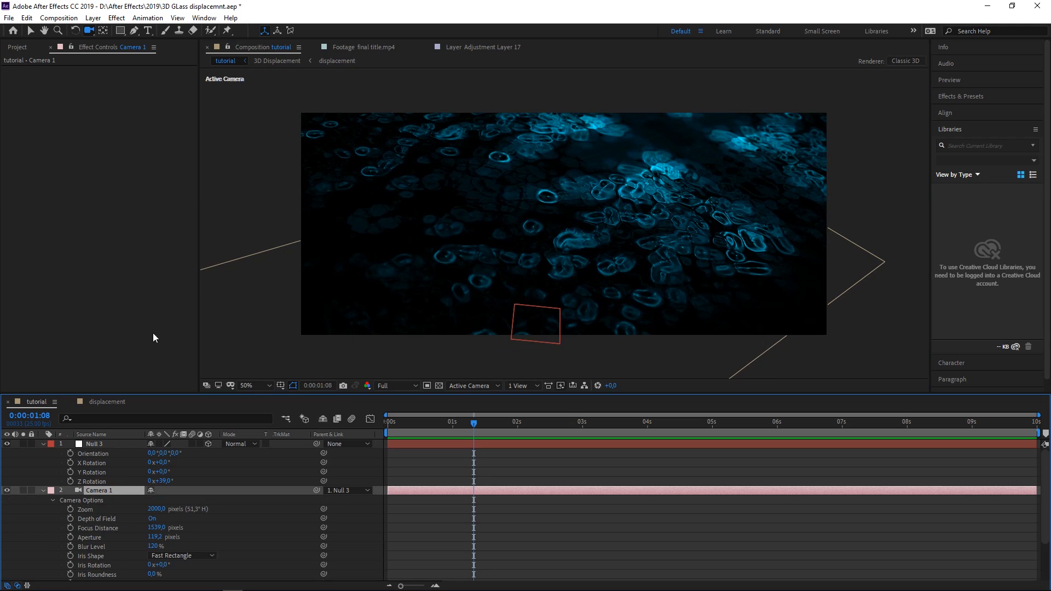
{"action": "left_click_drag", "start_coordinate": [158, 528], "coordinate": [318, 521]}
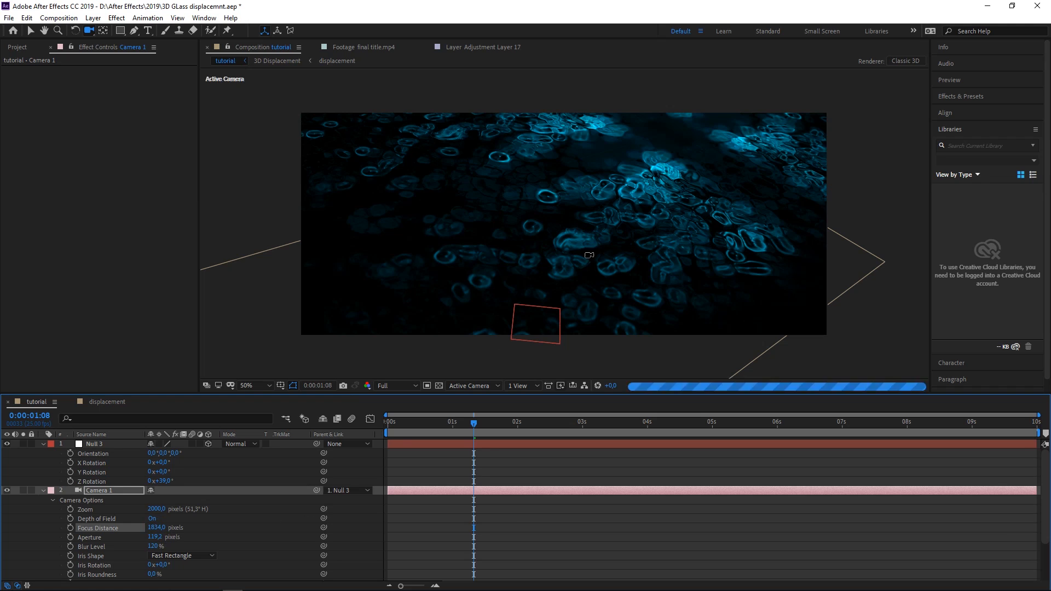
{"action": "left_click_drag", "start_coordinate": [159, 529], "coordinate": [300, 527]}
{"action": "left_click_drag", "start_coordinate": [160, 529], "coordinate": [303, 534]}
{"action": "left_click_drag", "start_coordinate": [164, 532], "coordinate": [28, 529]}
{"action": "mouse_move", "coordinate": [159, 529]}
{"action": "left_mouse_down"}
{"action": "mouse_move", "coordinate": [54, 536]}
{"action": "mouse_move", "coordinate": [145, 528]}
{"action": "left_mouse_up"}
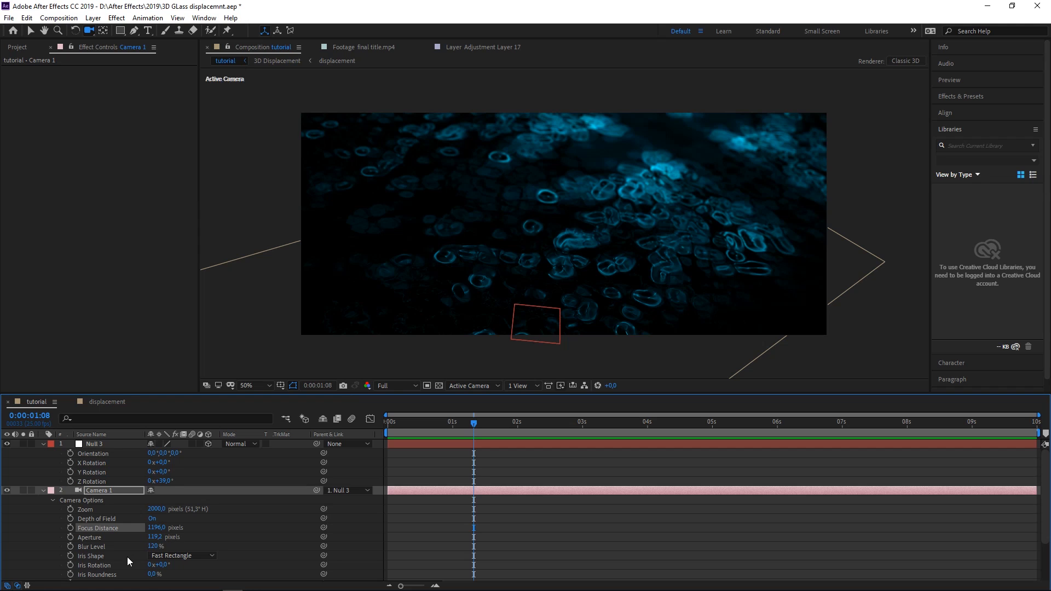
Set Camera 1's Blur Level to 143%, Aperture to 142.2 pixels and Focus Distance to 1352 pixels, and slightly reframe the shot.
{"action": "left_click_drag", "start_coordinate": [153, 546], "coordinate": [172, 546]}
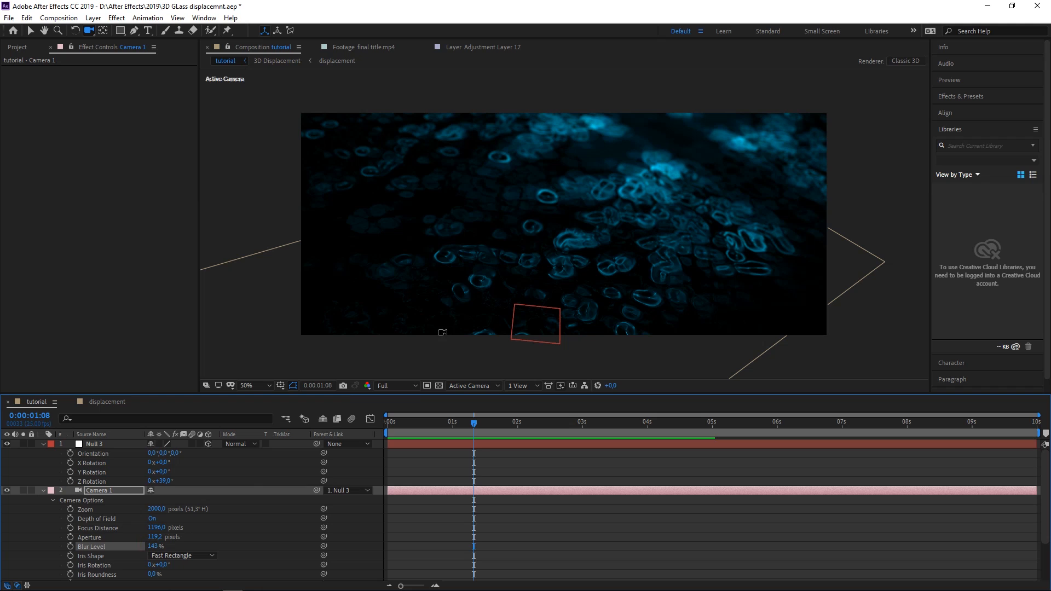
{"action": "left_click_drag", "start_coordinate": [160, 537], "coordinate": [167, 536]}
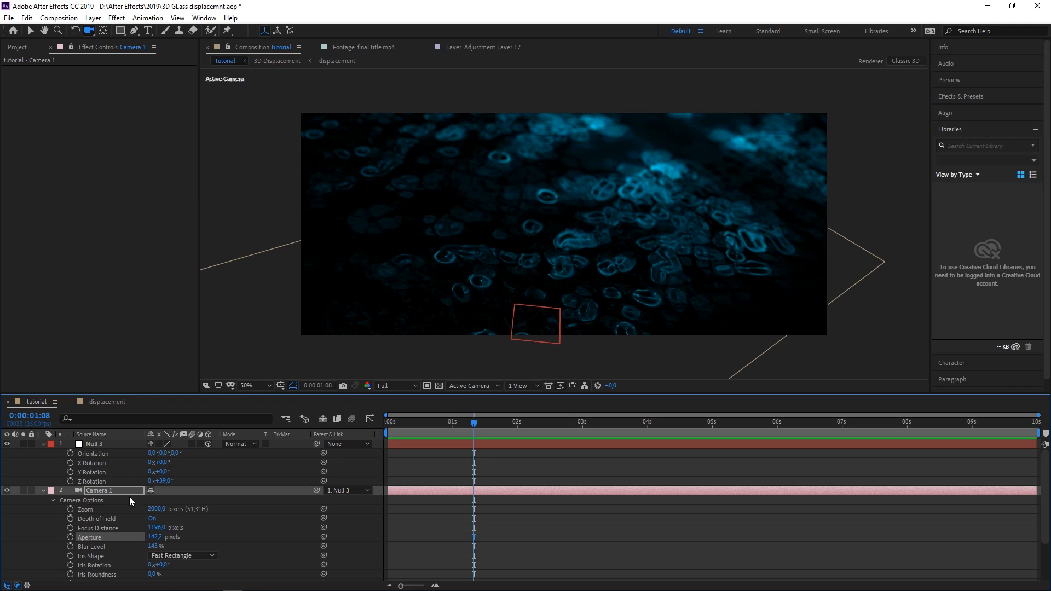
{"action": "left_click_drag", "start_coordinate": [156, 530], "coordinate": [288, 531]}
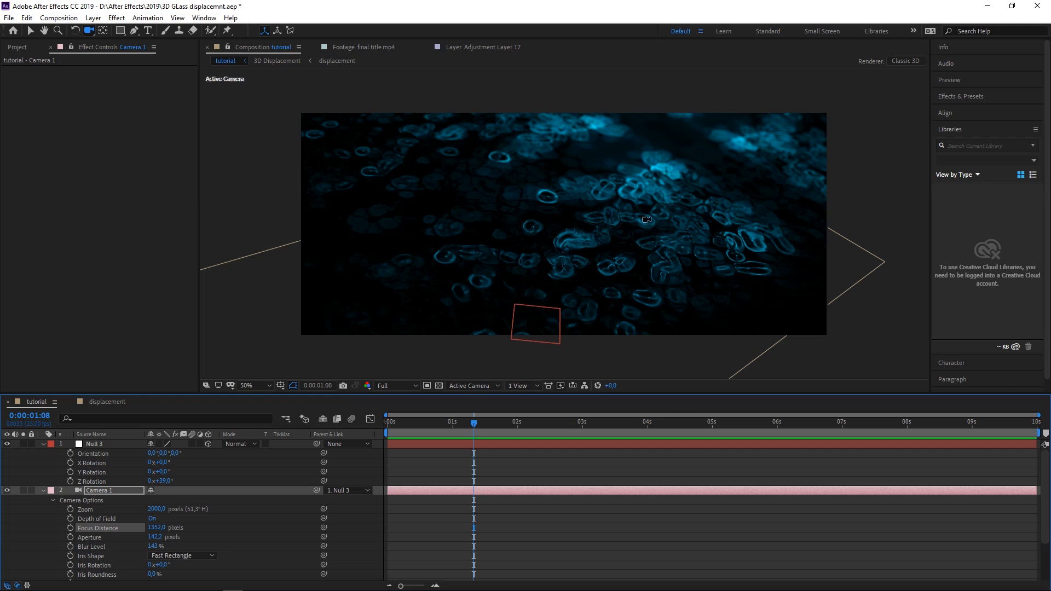
{"action": "mouse_move", "coordinate": [643, 222]}
{"action": "left_mouse_down"}
{"action": "mouse_move", "coordinate": [622, 222]}
{"action": "mouse_move", "coordinate": [645, 216]}
{"action": "left_mouse_up"}
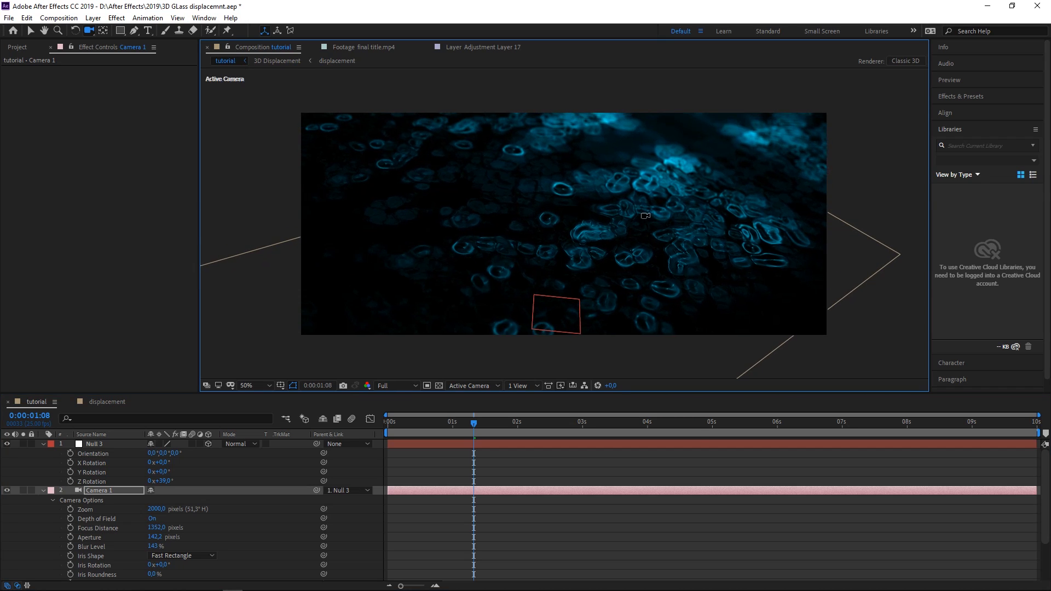
Collapse the null and camera properties and the 3D Displacement layer's Sharpen and Motion Tile settings, then open the 3D Displacement composition.
{"action": "left_click", "coordinate": [44, 444]}
{"action": "left_click", "coordinate": [44, 454]}
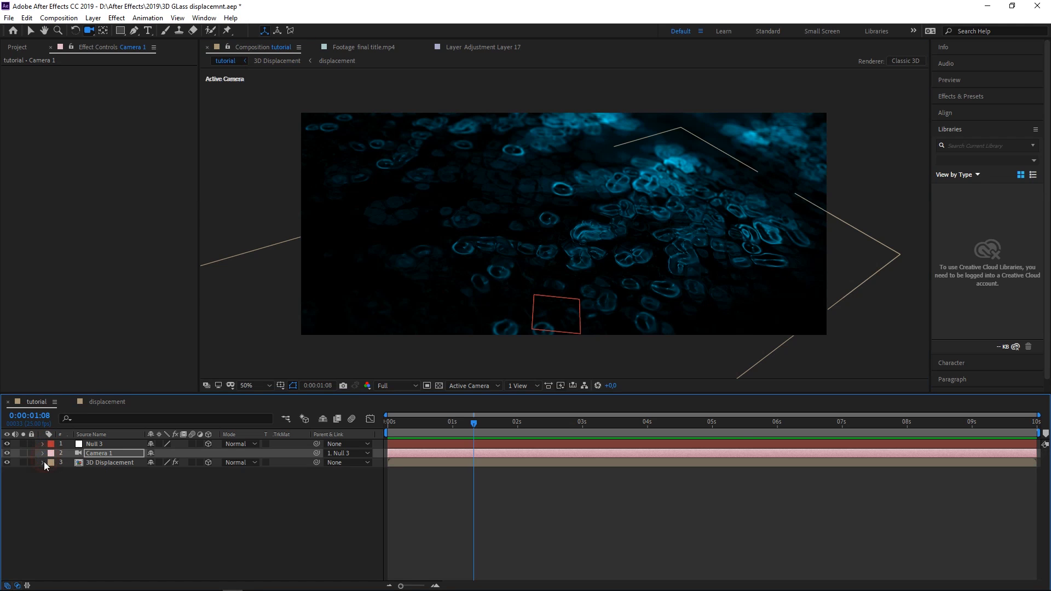
{"action": "left_click", "coordinate": [120, 466]}
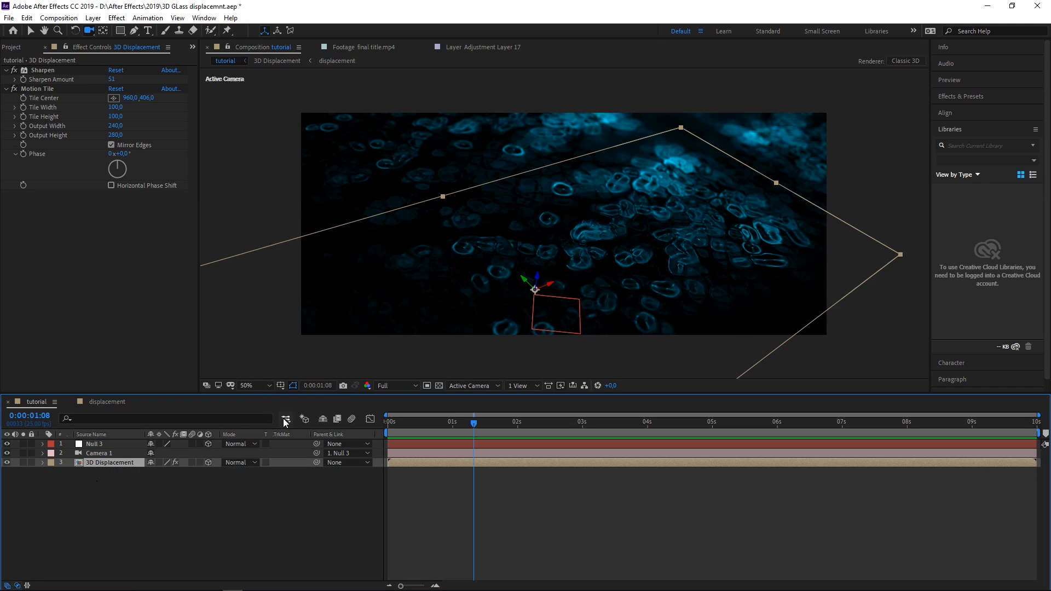
{"action": "left_click", "coordinate": [6, 89]}
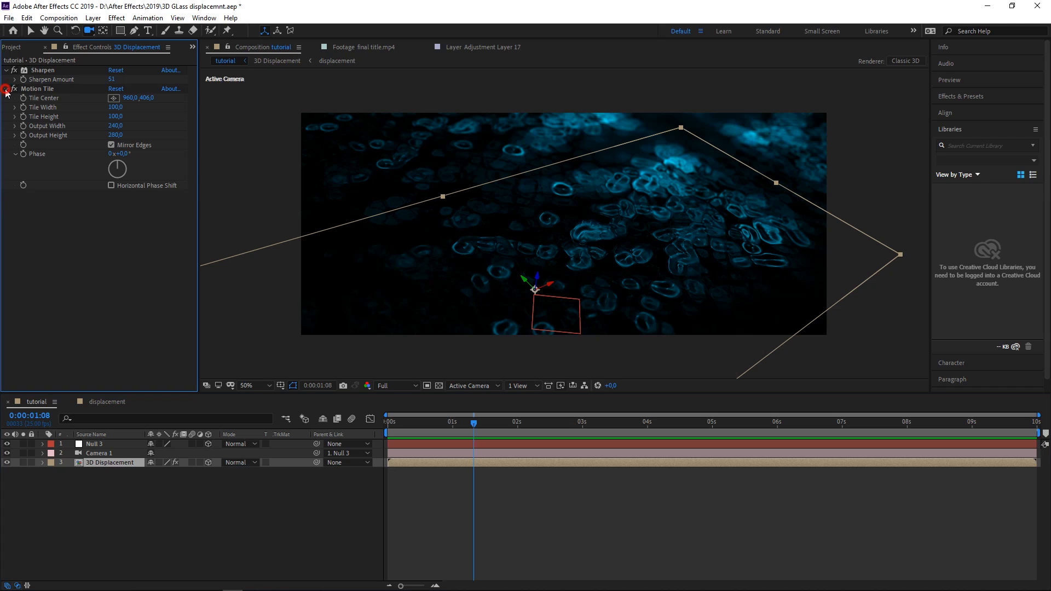
{"action": "left_click", "coordinate": [6, 70]}
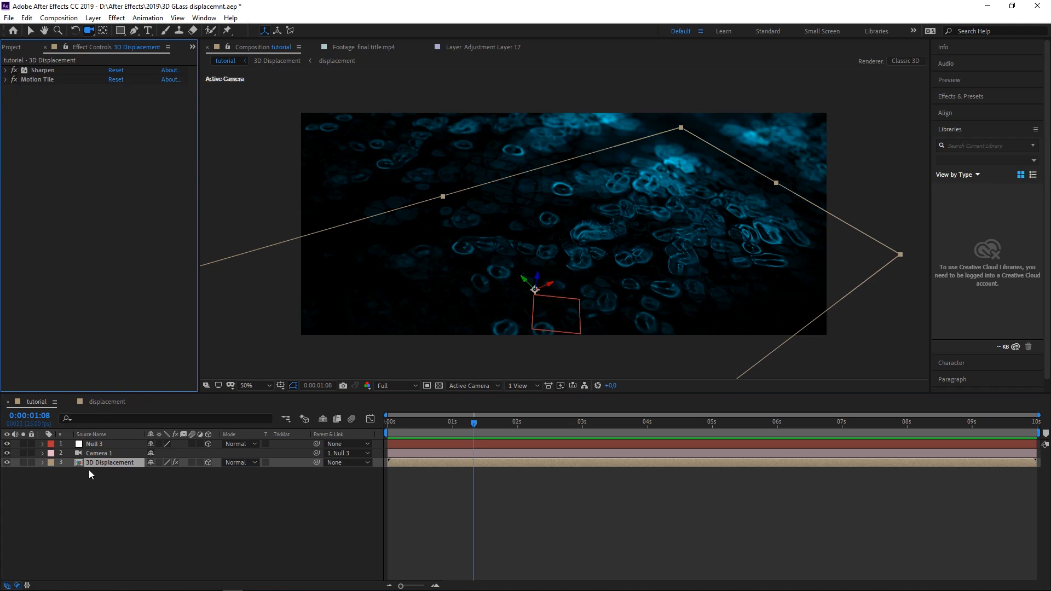
{"action": "left_click", "coordinate": [229, 46]}
{"action": "double_click", "coordinate": [103, 464]}
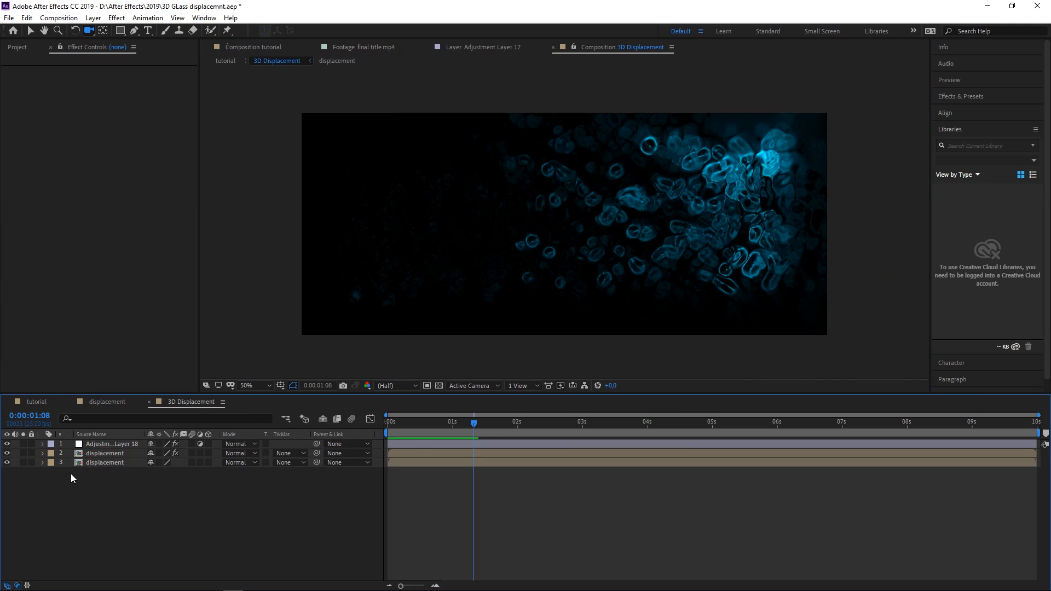
Add a new adjustment layer to the 3D Displacement composition and rename it glow.
{"action": "right_click", "coordinate": [117, 489]}
{"action": "mouse_move", "coordinate": [181, 370]}
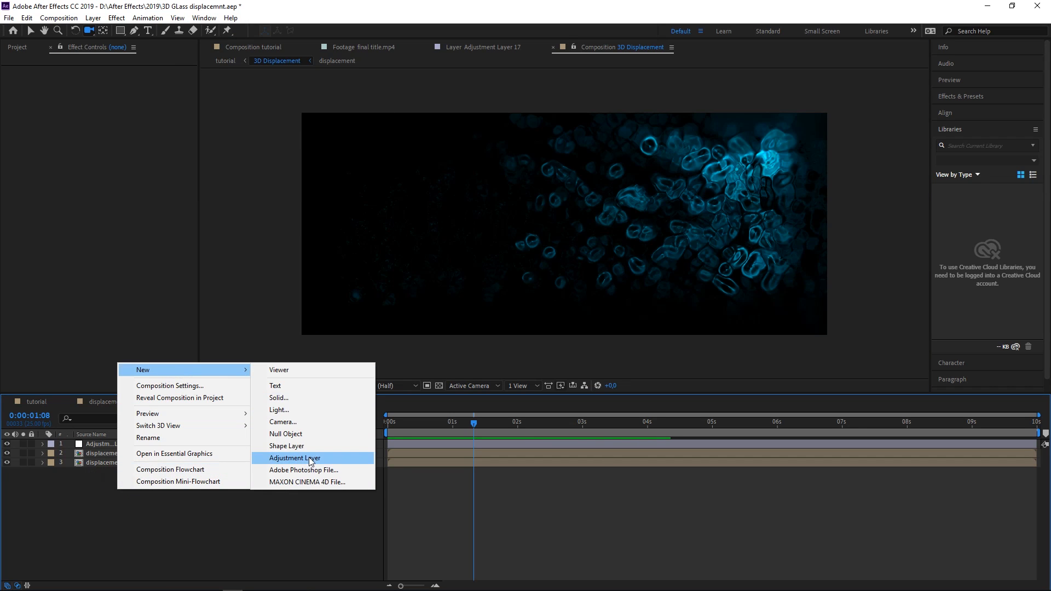
{"action": "left_click", "coordinate": [306, 457]}
{"action": "left_click", "coordinate": [104, 435]}
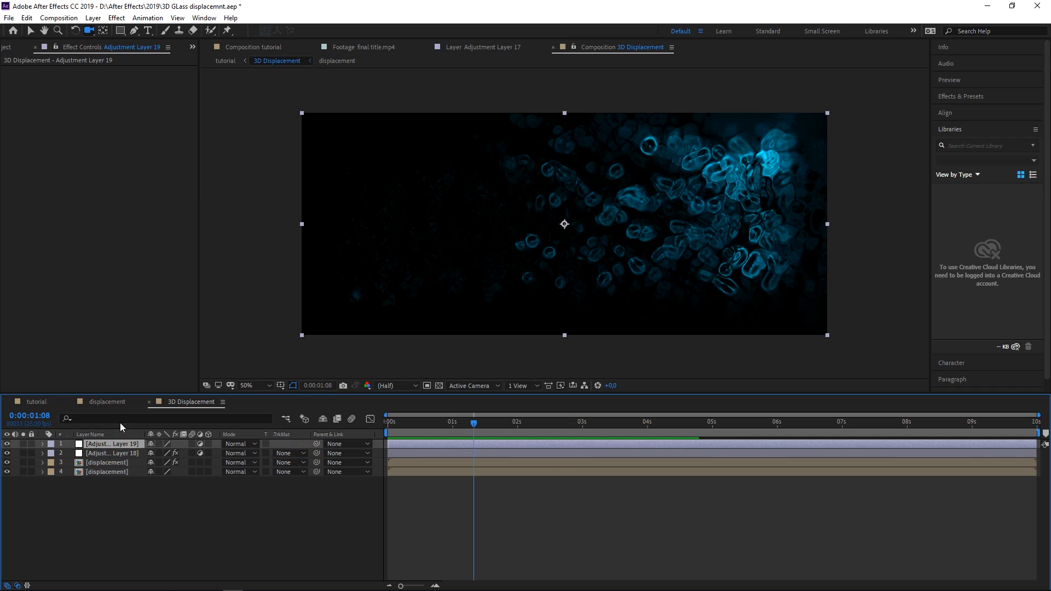
{"action": "key", "text": "Return"}
{"action": "type", "text": "glo"}
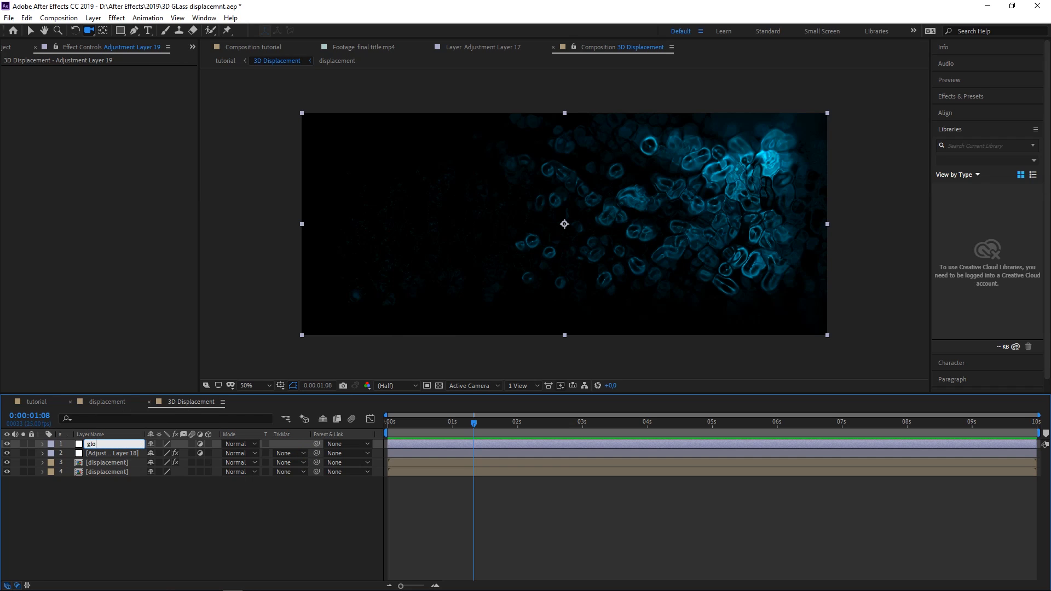
{"action": "type", "text": "w"}
{"action": "key", "text": "Return"}
Apply the Glow effect to the glow layer with Glow Threshold 40.8%, Glow Radius 154 and Glow Intensity 0.7.
{"action": "key", "text": "ctrl+space"}
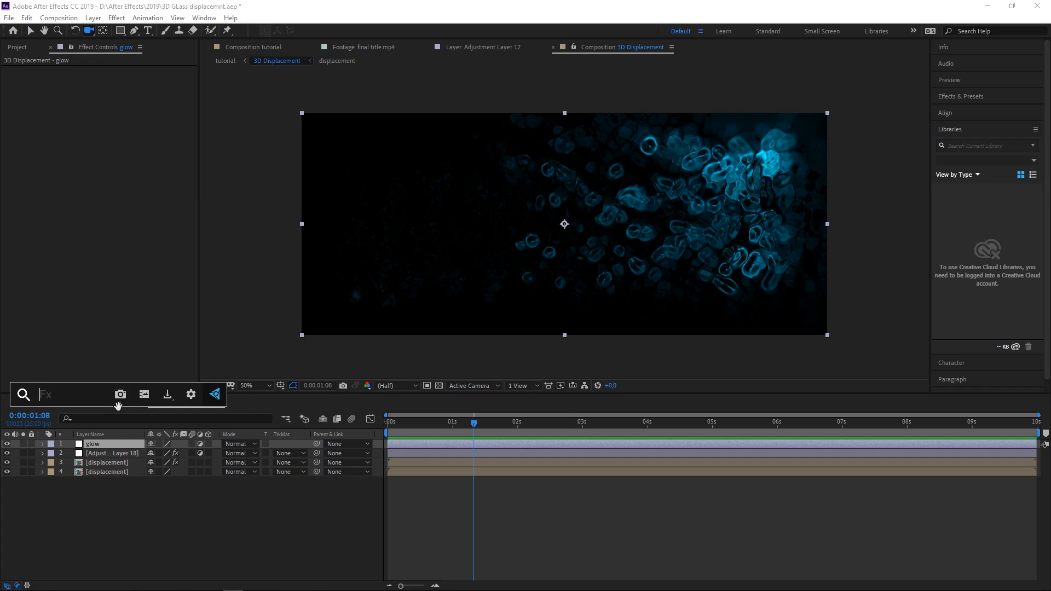
{"action": "type", "text": "glow"}
{"action": "key", "text": "Return"}
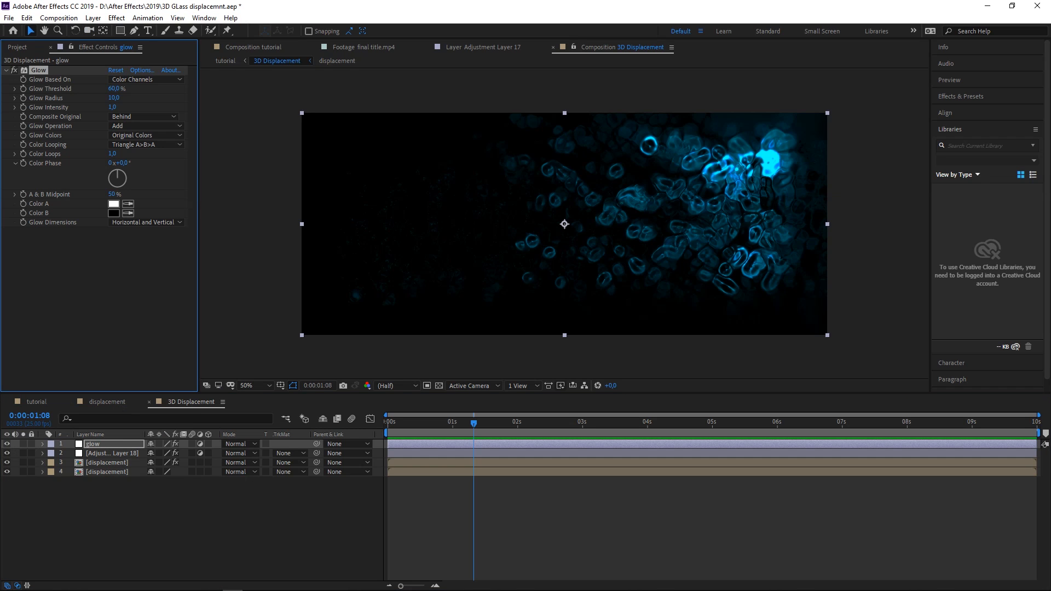
{"action": "left_click", "coordinate": [118, 89]}
{"action": "left_click_drag", "start_coordinate": [114, 89], "coordinate": [184, 101]}
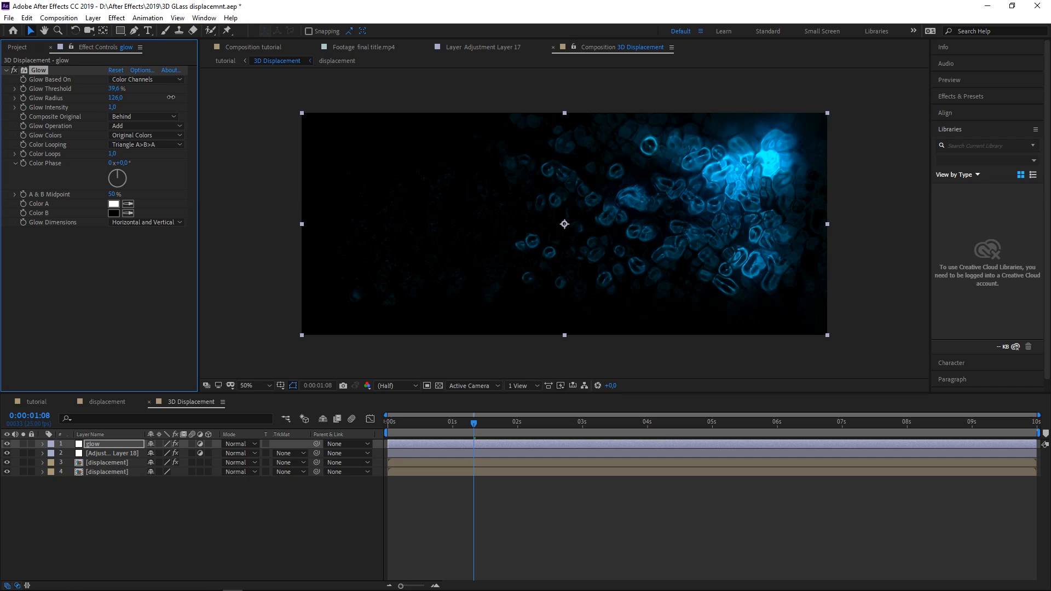
{"action": "mouse_move", "coordinate": [114, 90]}
{"action": "left_mouse_down"}
{"action": "mouse_move", "coordinate": [100, 89]}
{"action": "mouse_move", "coordinate": [124, 97]}
{"action": "left_mouse_up"}
{"action": "left_click", "coordinate": [113, 106]}
{"action": "left_click_drag", "start_coordinate": [104, 107], "coordinate": [93, 107]}
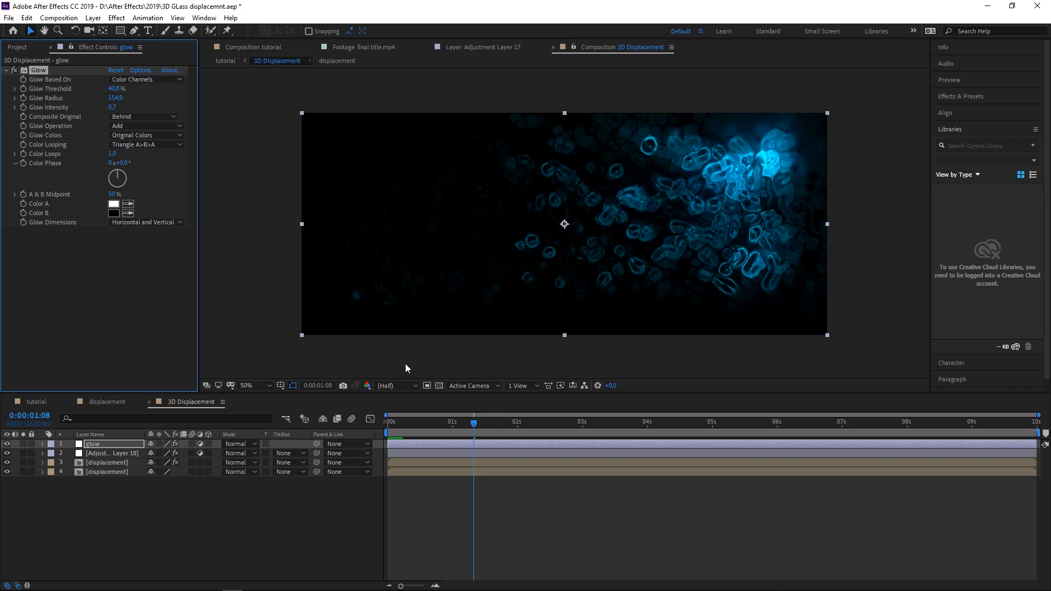
Open the nested displacement composition and collapse Adjustment Layer 17's Turbulent Displace, Tint and Levels settings.
{"action": "left_click", "coordinate": [107, 463]}
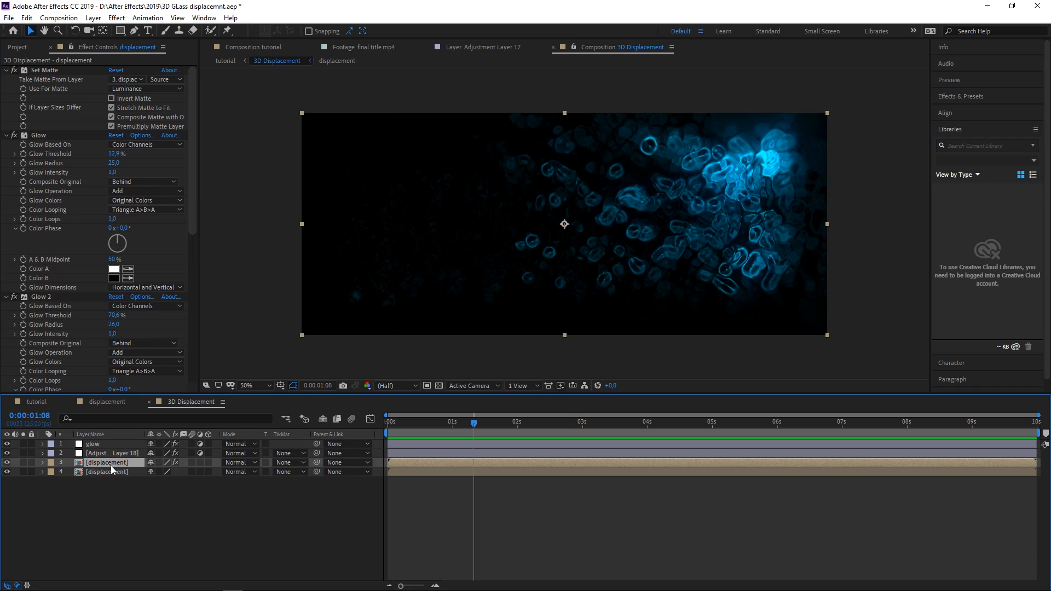
{"action": "double_click", "coordinate": [115, 461]}
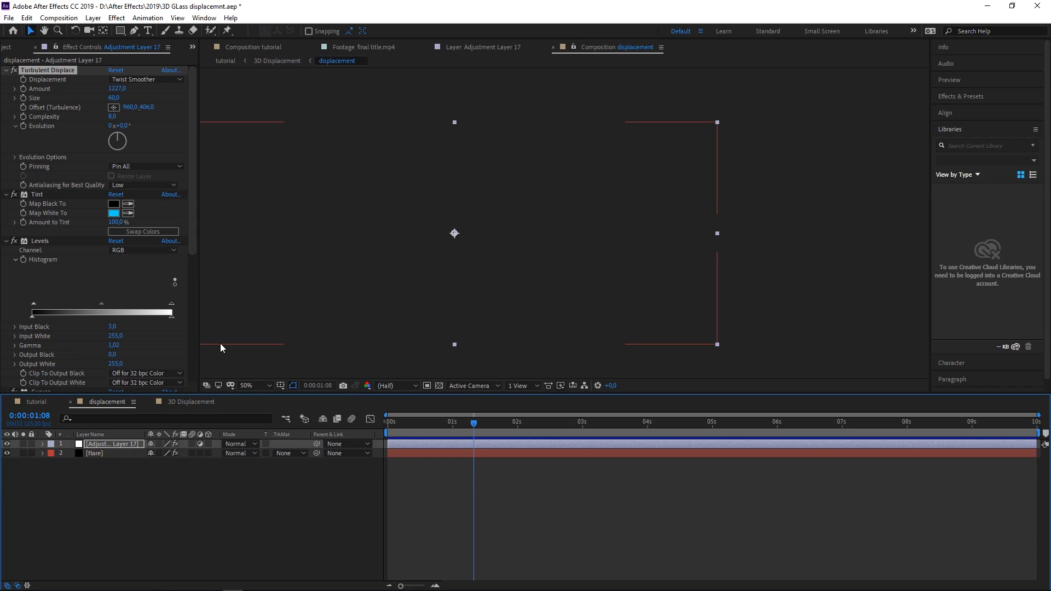
{"action": "left_click", "coordinate": [6, 71]}
{"action": "left_click", "coordinate": [6, 79]}
{"action": "left_click", "coordinate": [6, 89]}
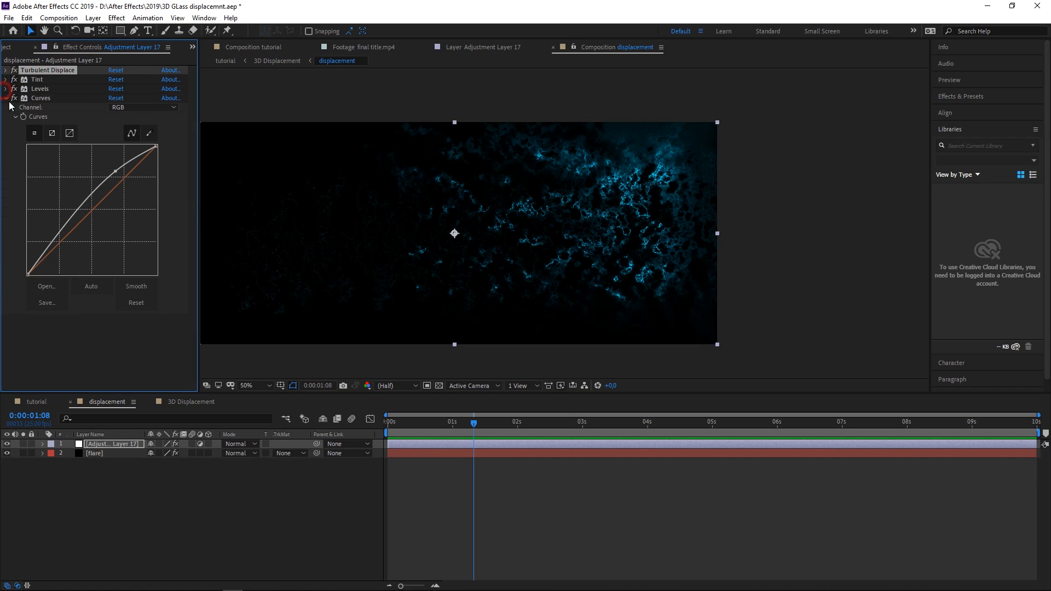
Reshape Adjustment Layer 17's RGB curve by slightly raising the highlights point and adding a control point in the shadows.
{"action": "left_click", "coordinate": [113, 171]}
{"action": "left_click_drag", "start_coordinate": [112, 168], "coordinate": [107, 164]}
{"action": "left_click", "coordinate": [52, 240]}
{"action": "left_click_drag", "start_coordinate": [53, 240], "coordinate": [55, 242]}
{"action": "left_click_drag", "start_coordinate": [108, 165], "coordinate": [110, 168]}
Try a stronger Optical Flares Brightness on the flare layer, then set it to 150.
{"action": "left_click", "coordinate": [97, 453]}
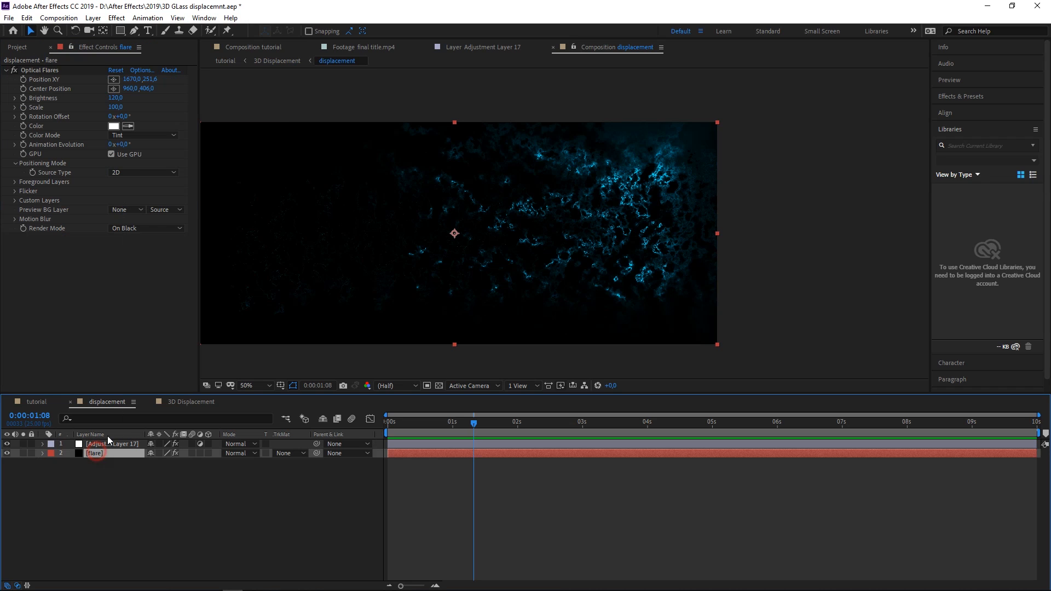
{"action": "left_click_drag", "start_coordinate": [113, 99], "coordinate": [127, 98]}
{"action": "left_click", "coordinate": [124, 98]}
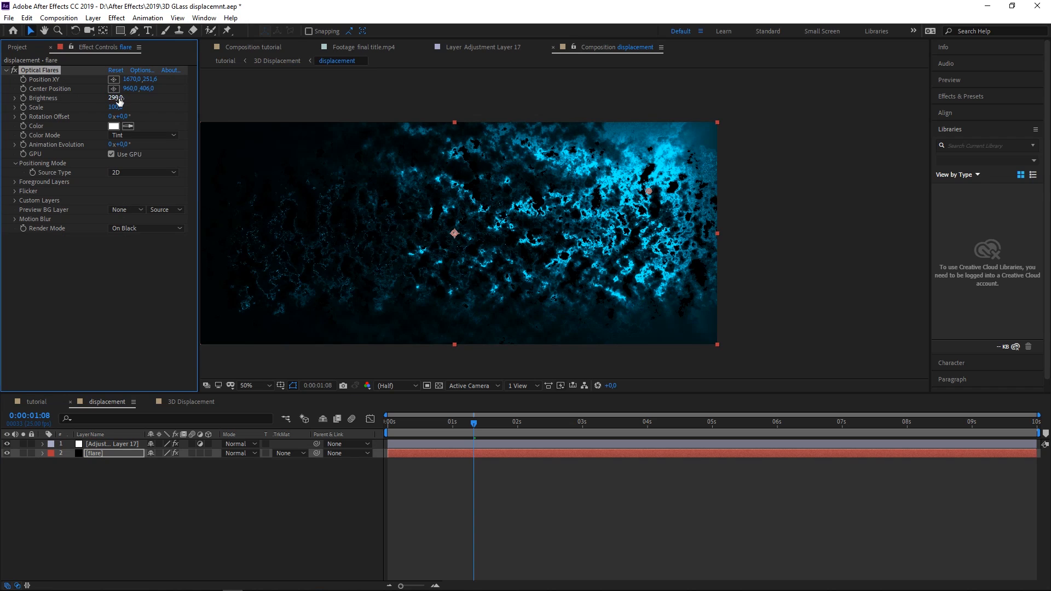
{"action": "type", "text": "290"}
{"action": "key", "text": "Return"}
{"action": "type", "text": "150"}
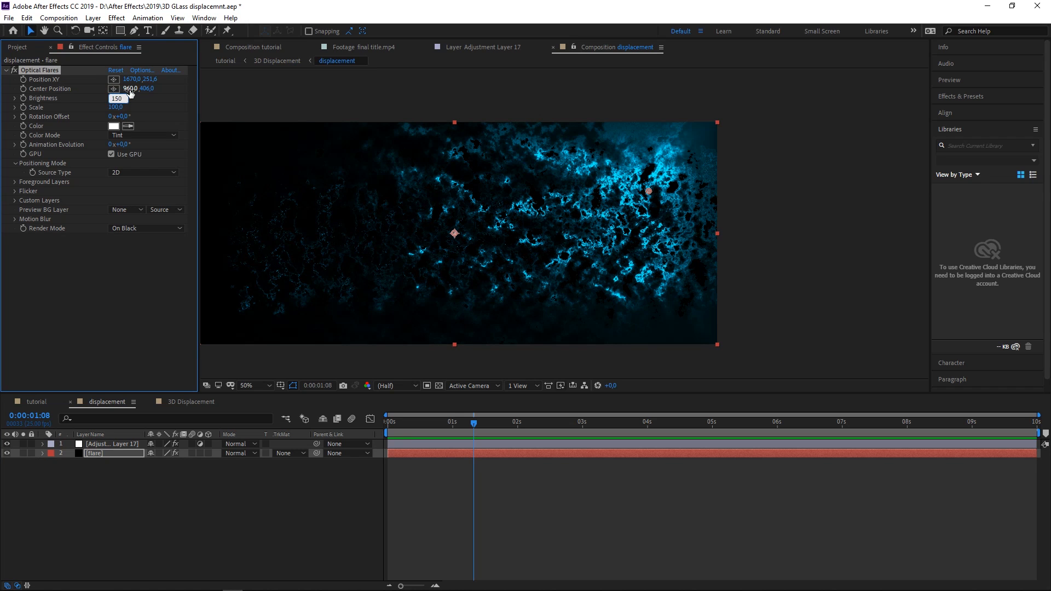
{"action": "key", "text": "Return"}
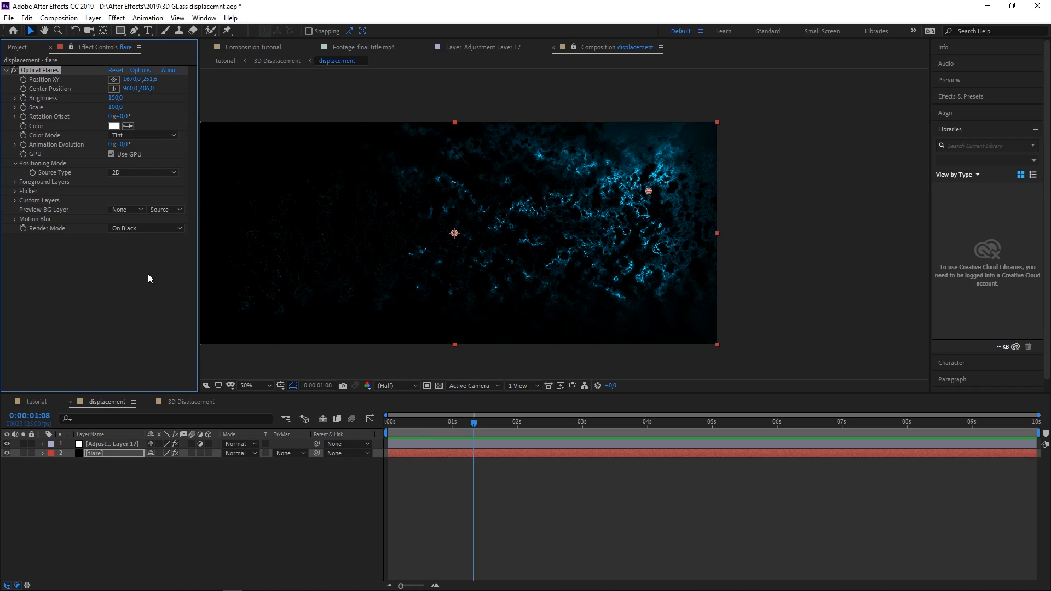
Set Input Black to 5 in Adjustment Layer 17's Levels effect.
{"action": "left_click", "coordinate": [105, 444]}
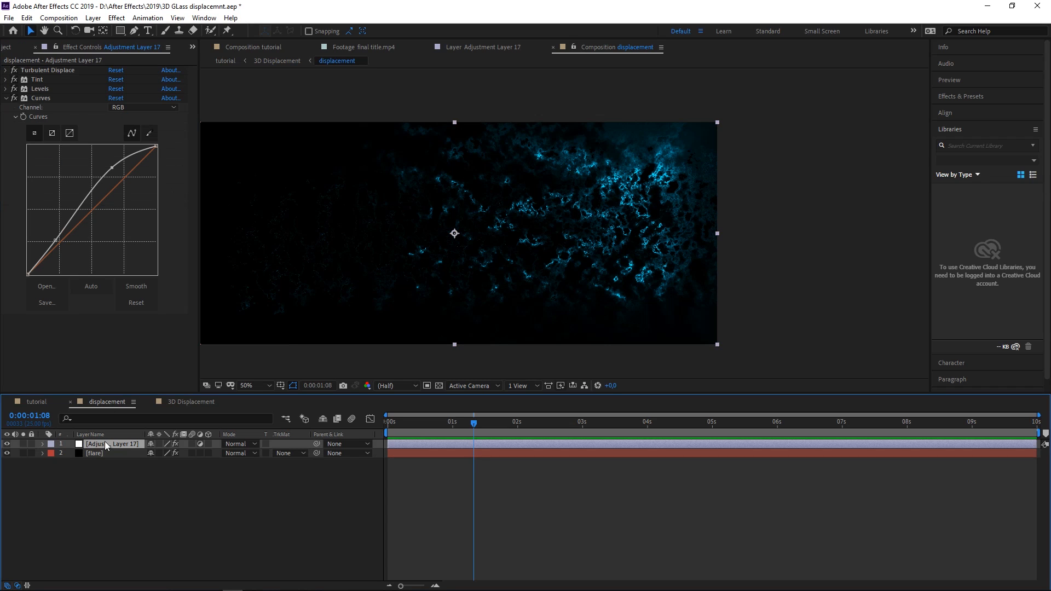
{"action": "left_click", "coordinate": [6, 88]}
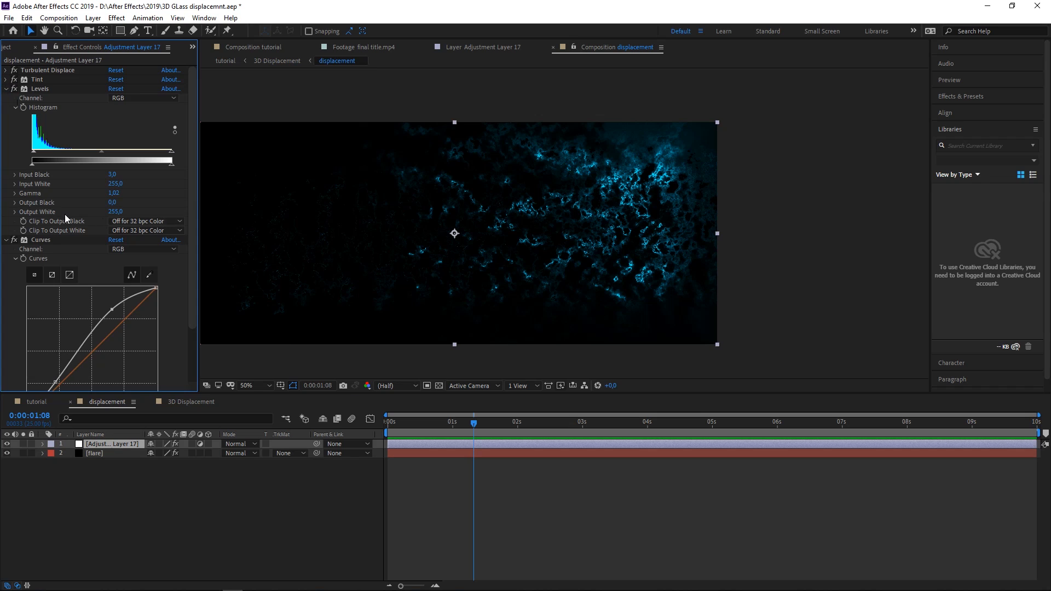
{"action": "left_click", "coordinate": [113, 175]}
{"action": "key", "text": "Return"}
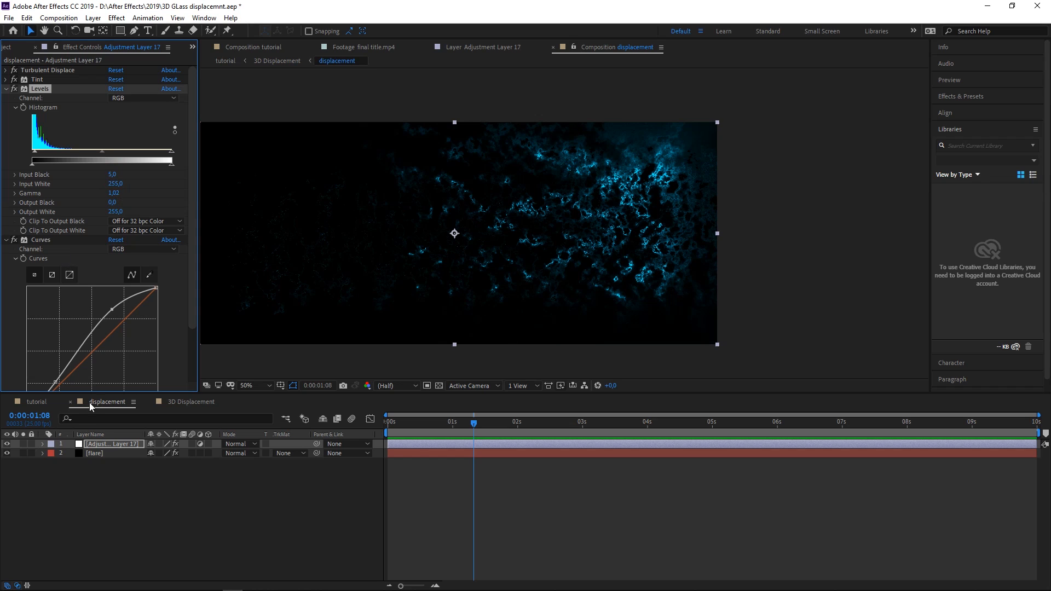
Return to the tutorial composition, move the time to 0:00:01:12 and set Camera 1's Focus Distance to 1339 pixels.
{"action": "left_click", "coordinate": [47, 401]}
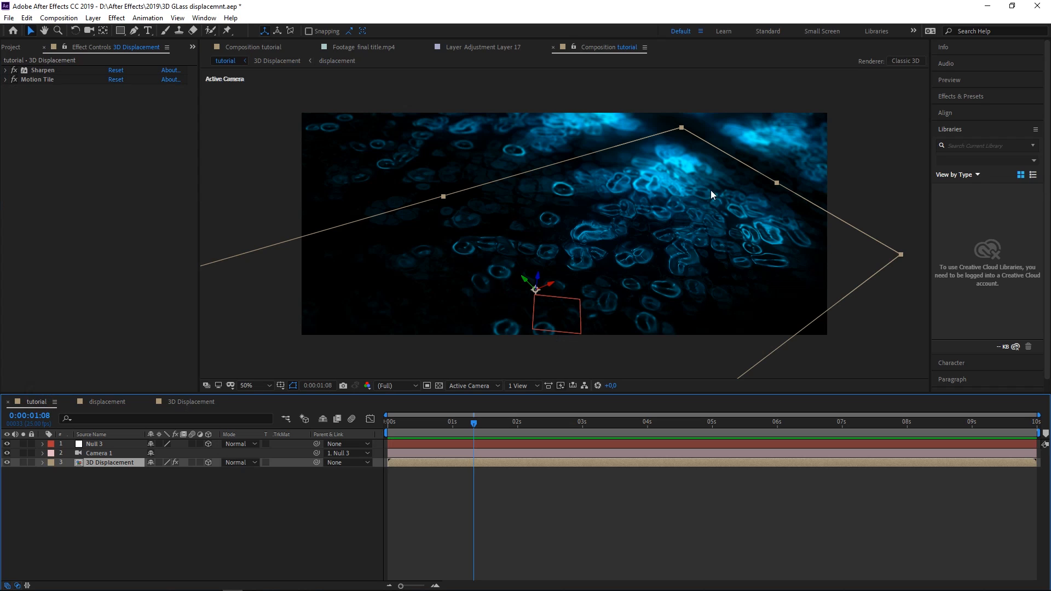
{"action": "mouse_move", "coordinate": [473, 426]}
{"action": "left_mouse_down"}
{"action": "mouse_move", "coordinate": [403, 427]}
{"action": "mouse_move", "coordinate": [484, 431]}
{"action": "left_mouse_up"}
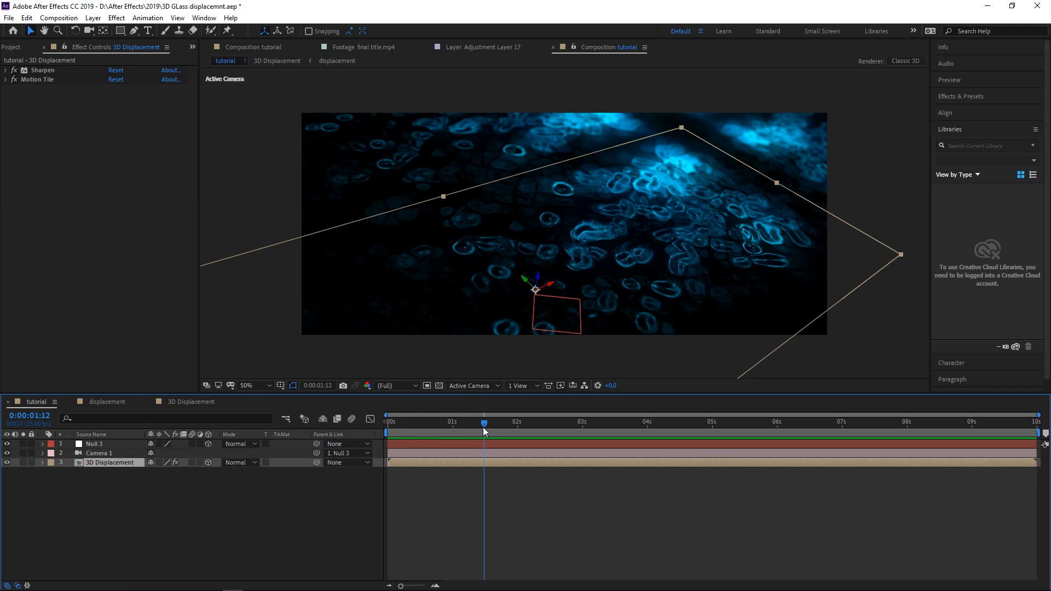
{"action": "left_click", "coordinate": [91, 452]}
{"action": "key", "text": "a"}
{"action": "key", "text": "a"}
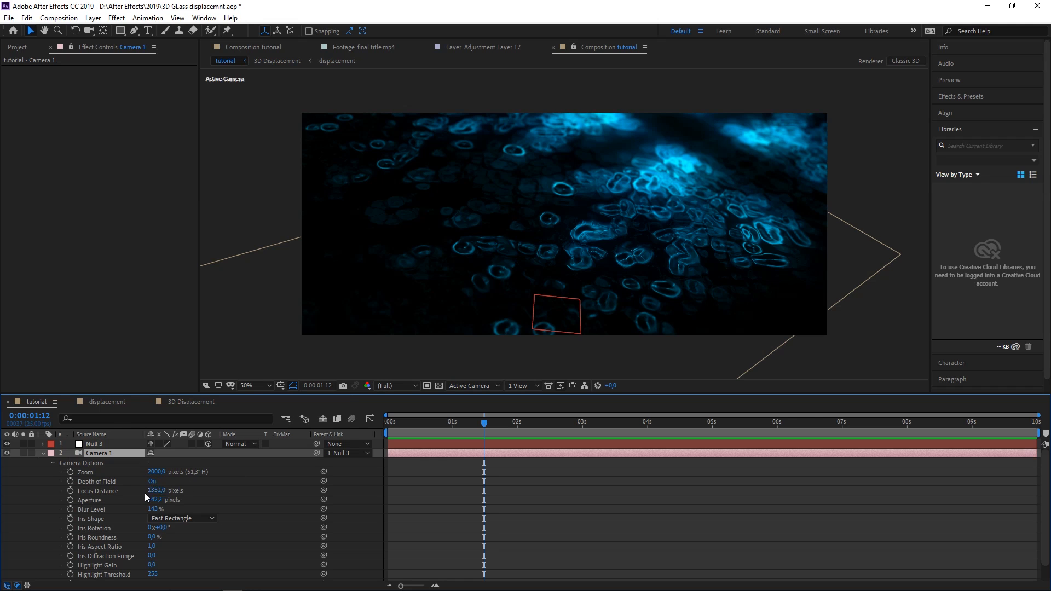
{"action": "mouse_move", "coordinate": [156, 490]}
{"action": "left_mouse_down"}
{"action": "mouse_move", "coordinate": [137, 492]}
{"action": "mouse_move", "coordinate": [228, 494]}
{"action": "mouse_move", "coordinate": [79, 500]}
{"action": "mouse_move", "coordinate": [162, 497]}
{"action": "left_mouse_up"}
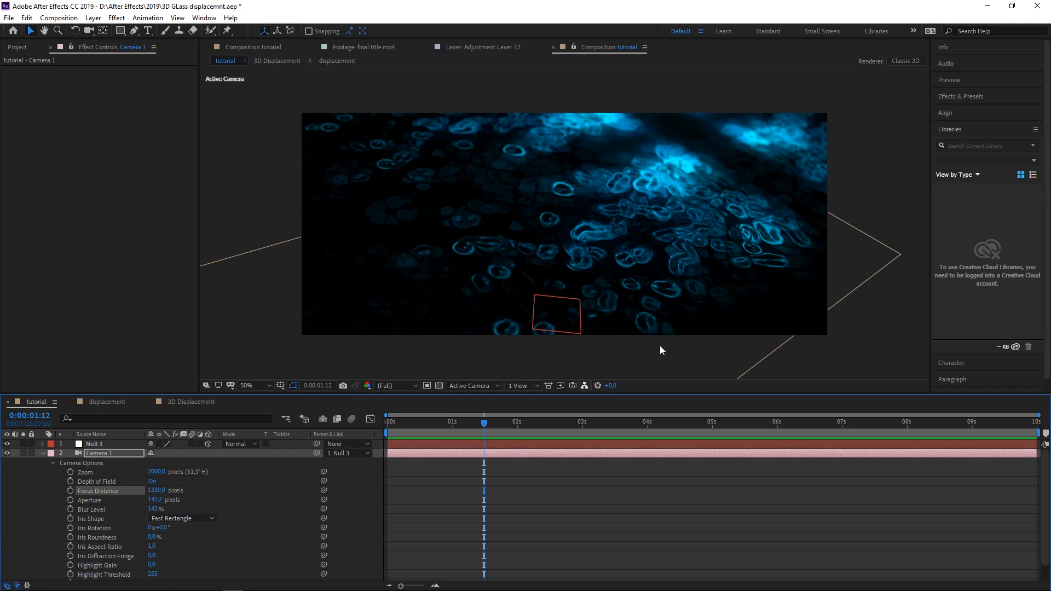
Move the current time to 0:00:00:00 and collapse Camera 1's options.
{"action": "left_click_drag", "start_coordinate": [470, 430], "coordinate": [62, 442]}
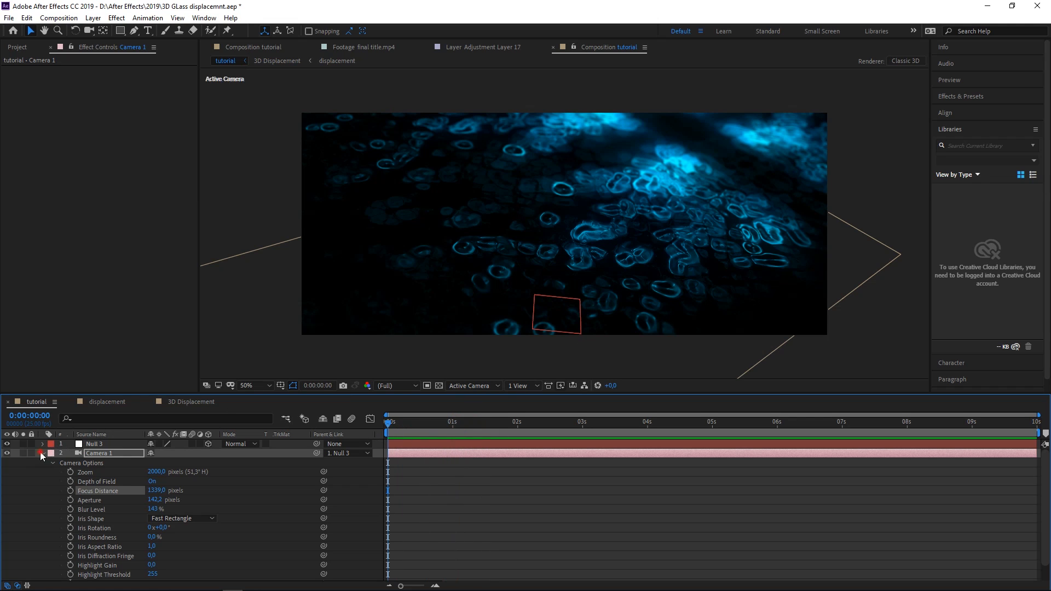
{"action": "left_click", "coordinate": [41, 453]}
{"action": "left_click", "coordinate": [112, 481]}
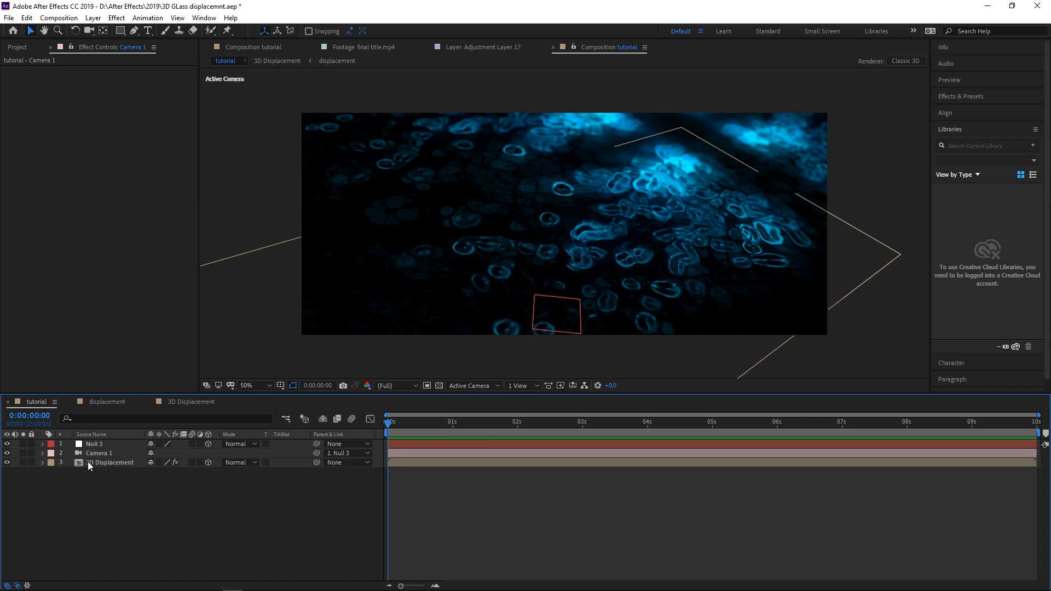
Toggle the viewer lock for the tutorial composition and close the final title footage and Adjustment Layer 17 viewers.
{"action": "double_click", "coordinate": [102, 465]}
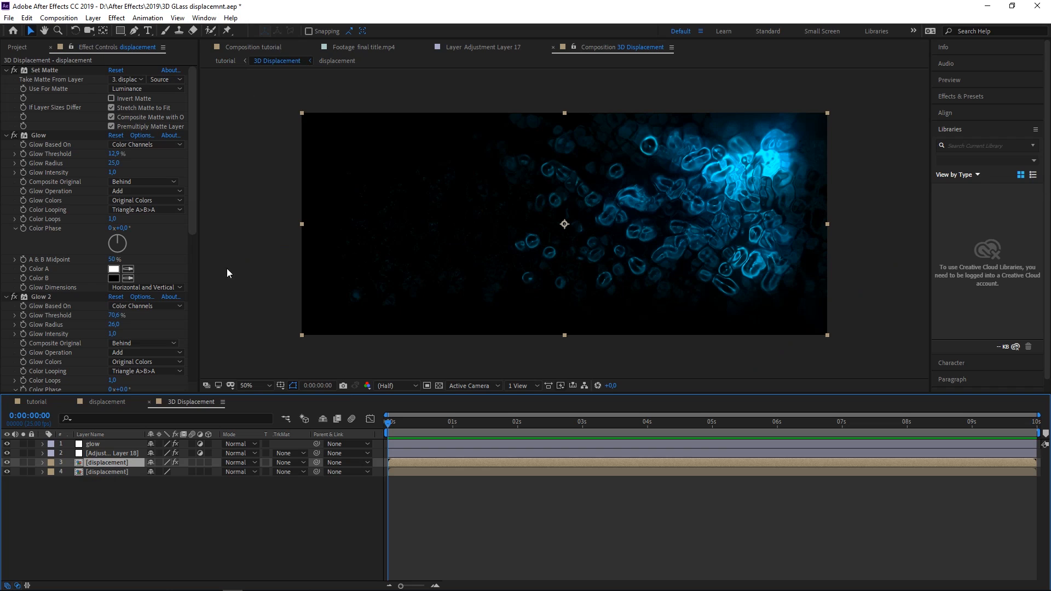
{"action": "left_click", "coordinate": [49, 405]}
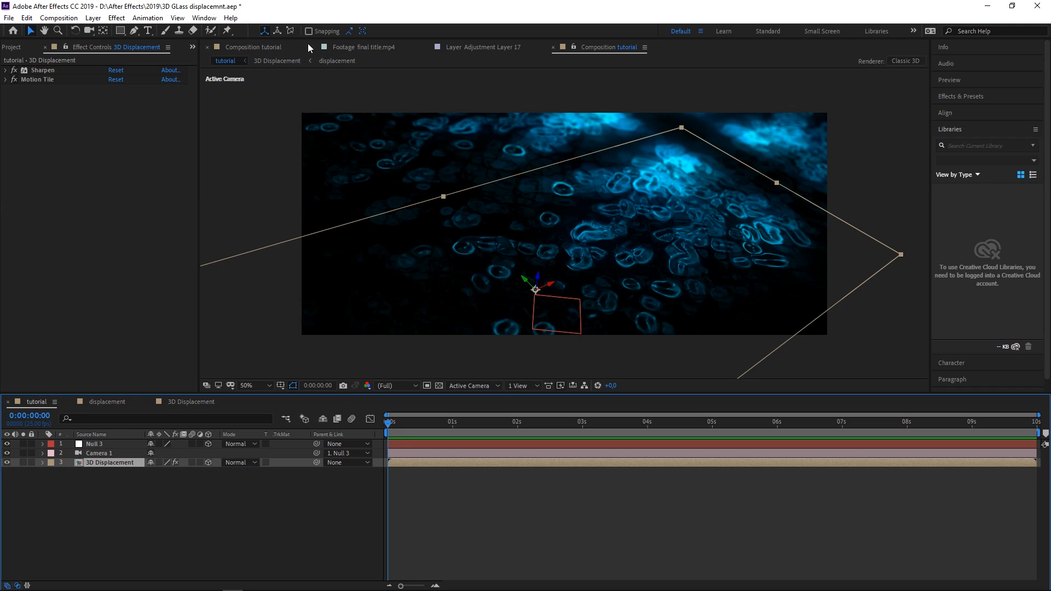
{"action": "left_click", "coordinate": [575, 47]}
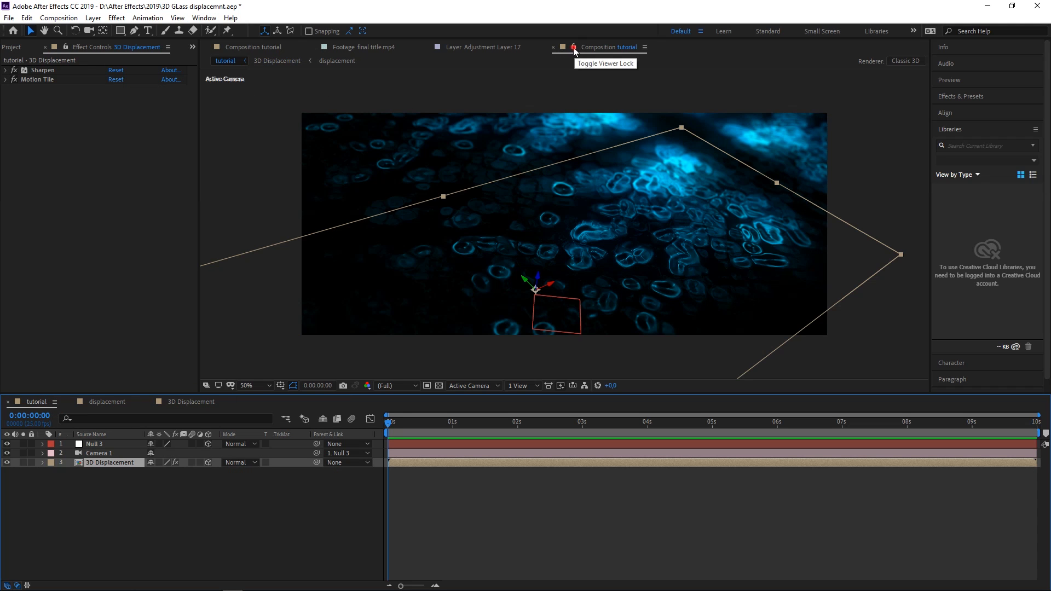
{"action": "left_click", "coordinate": [428, 47]}
{"action": "left_click", "coordinate": [316, 47]}
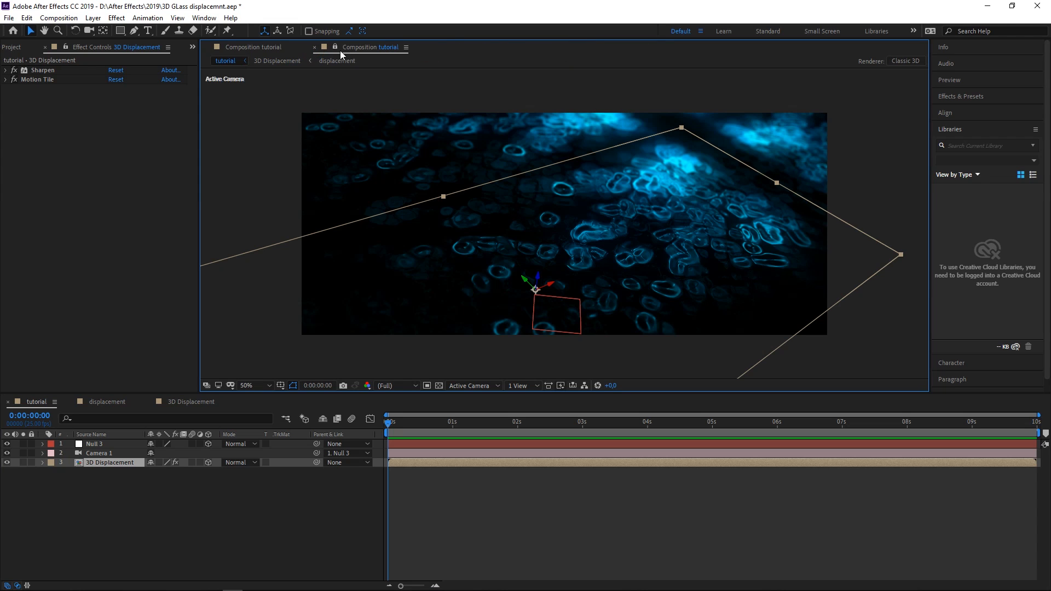
Open the 3D Displacement composition in its own viewer, dock it beside the tutorial viewer and pan it to the glowing cells.
{"action": "double_click", "coordinate": [90, 461]}
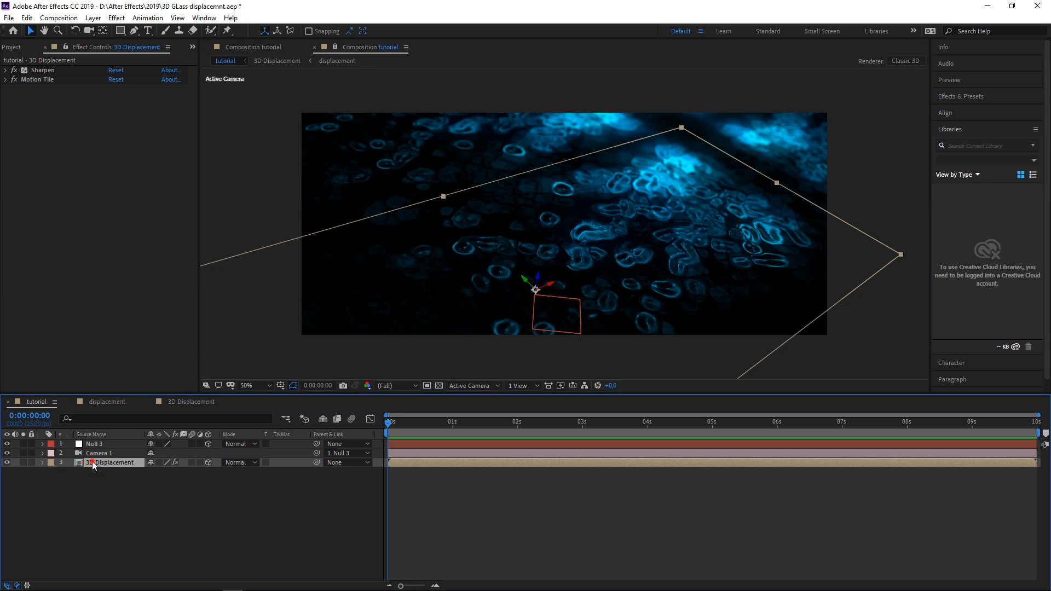
{"action": "left_click", "coordinate": [496, 47]}
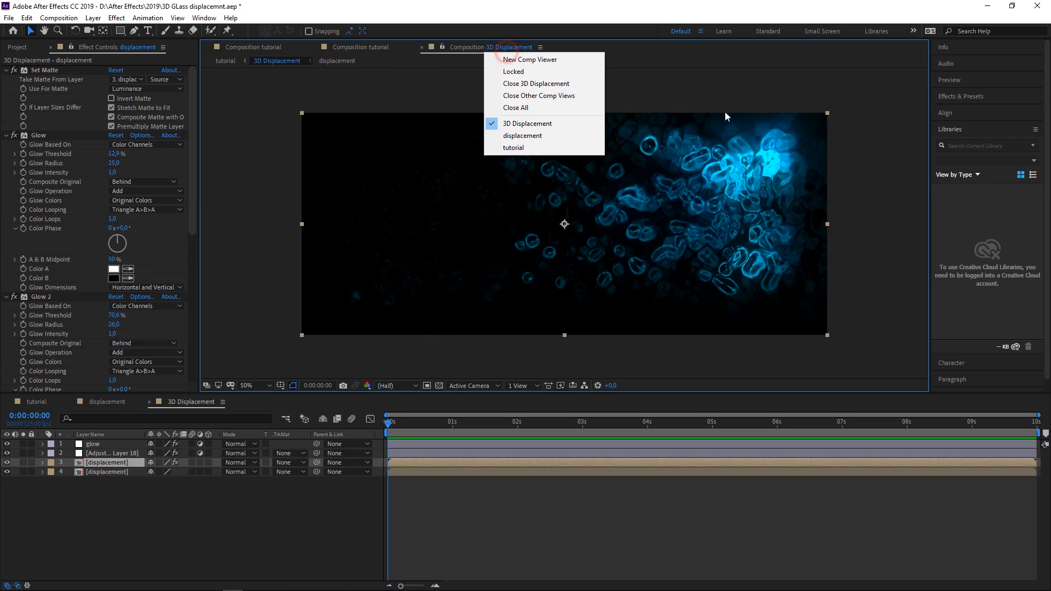
{"action": "left_click_drag", "start_coordinate": [496, 47], "coordinate": [916, 202]}
{"action": "key", "text": "h"}
{"action": "left_click_drag", "start_coordinate": [800, 237], "coordinate": [724, 241]}
{"action": "key", "text": "v"}
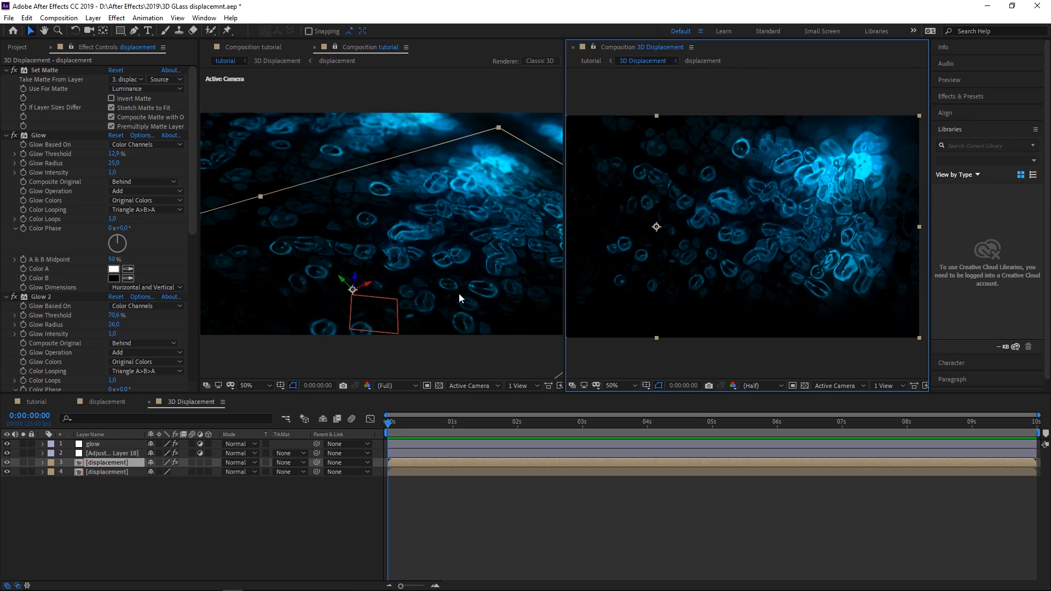
Collapse the Glow and Glow 2 effects of the upper displacement layer to examine its Curves.
{"action": "left_click", "coordinate": [89, 480]}
{"action": "left_click", "coordinate": [9, 136]}
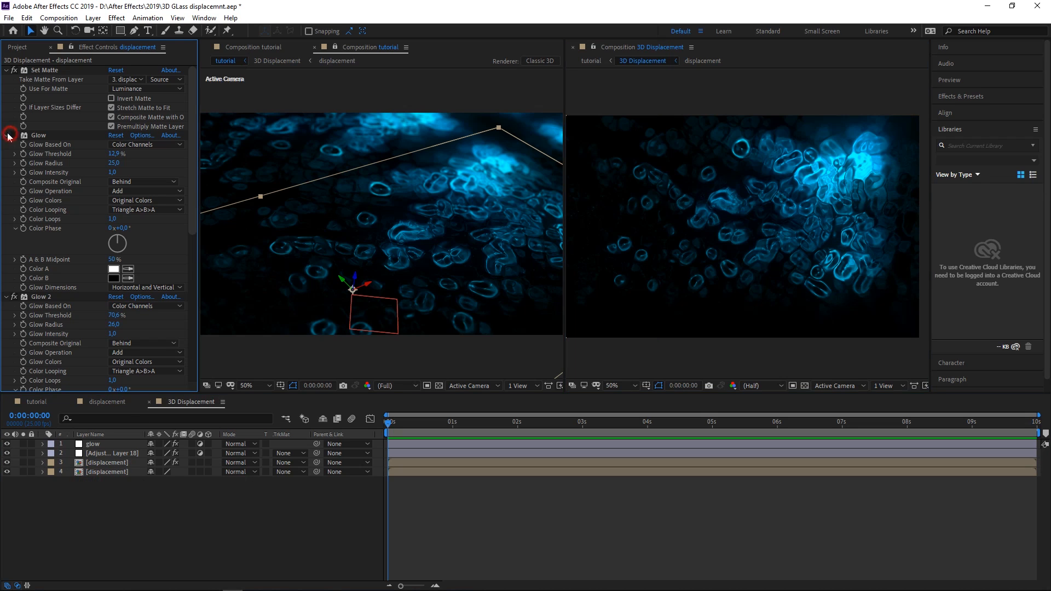
{"action": "left_click", "coordinate": [9, 136]}
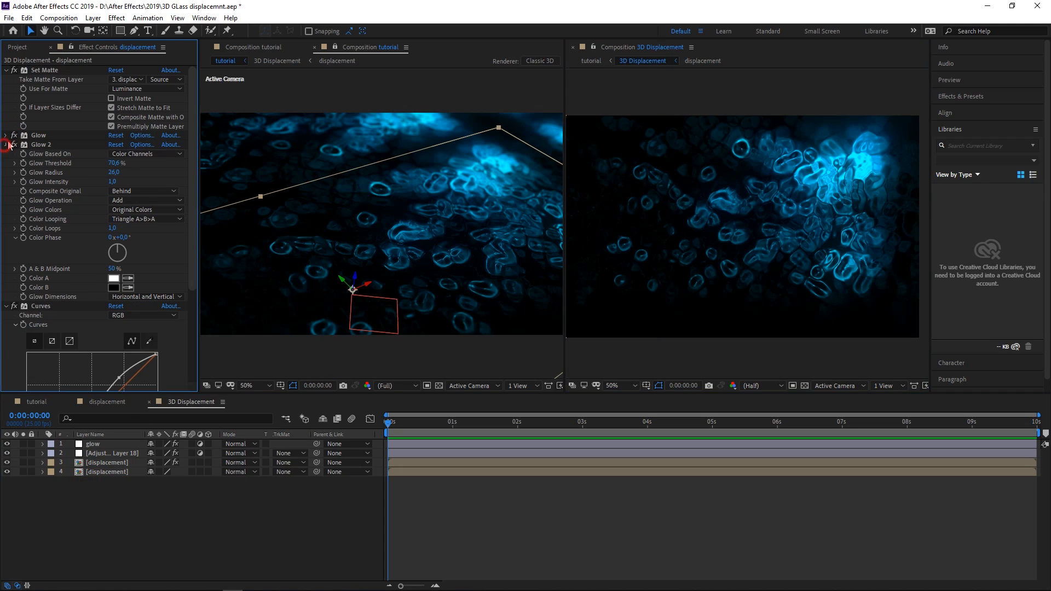
{"action": "left_click", "coordinate": [8, 144]}
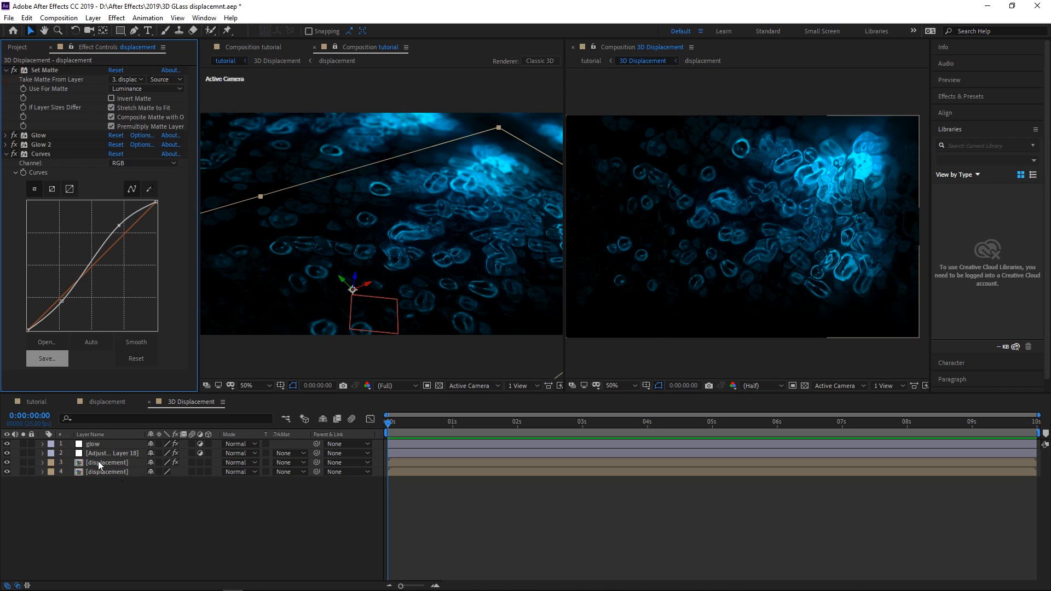
Expand the Surface, Light and Shading settings of Adjustment Layer 18's CC Glass effect and set Roughness to 0,098.
{"action": "left_click", "coordinate": [100, 454]}
{"action": "left_click", "coordinate": [8, 71]}
{"action": "left_click", "coordinate": [8, 71]}
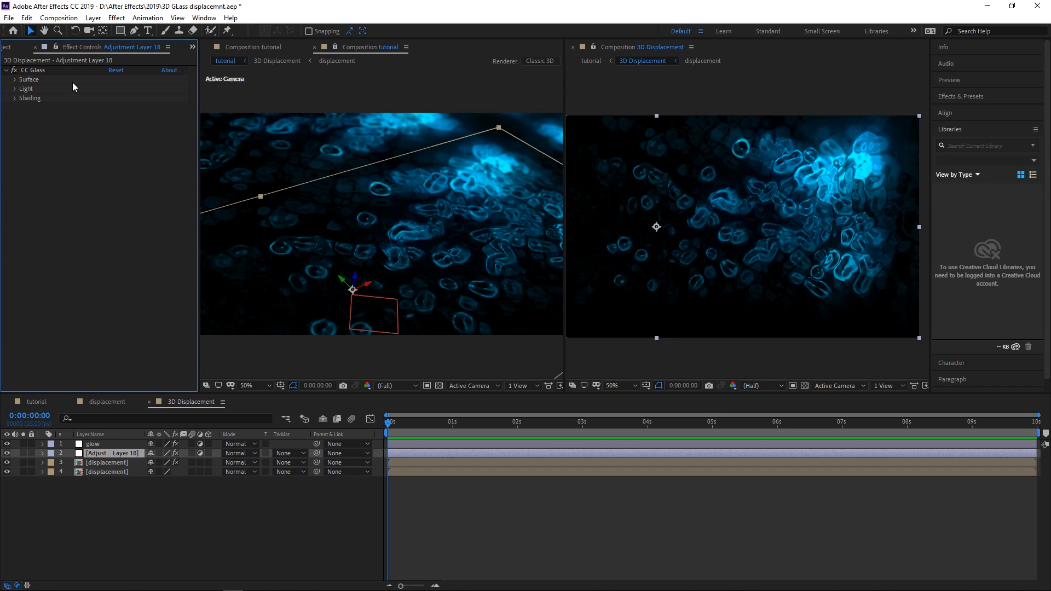
{"action": "left_click", "coordinate": [14, 80]}
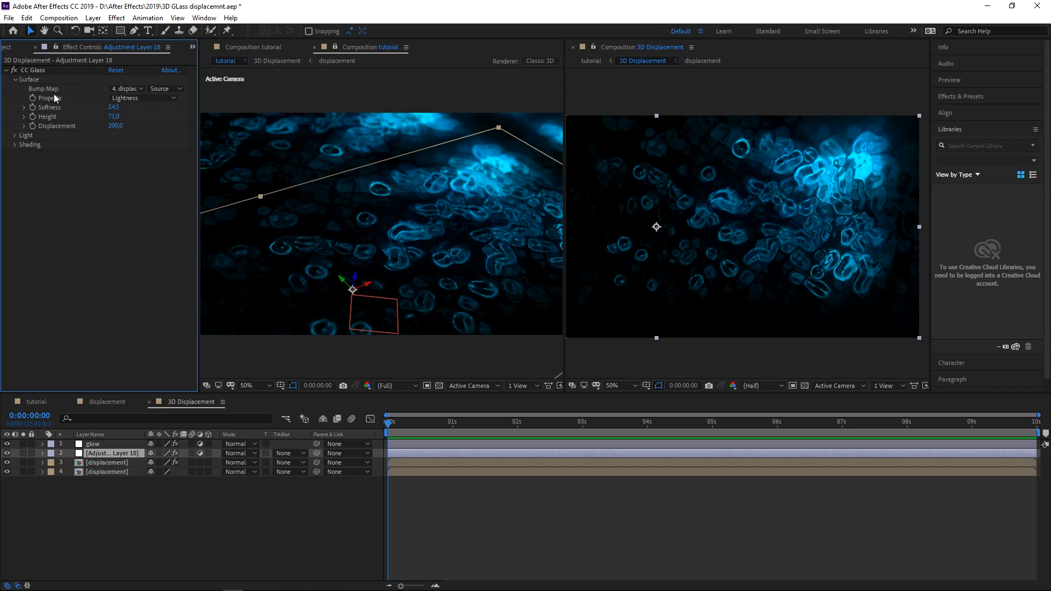
{"action": "left_click", "coordinate": [14, 136]}
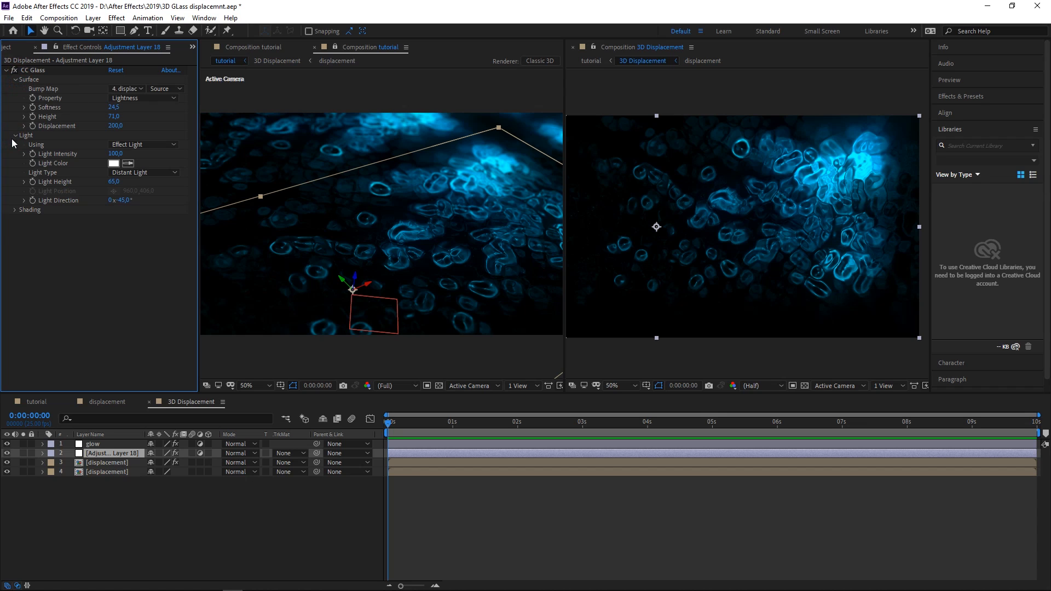
{"action": "left_click", "coordinate": [15, 211]}
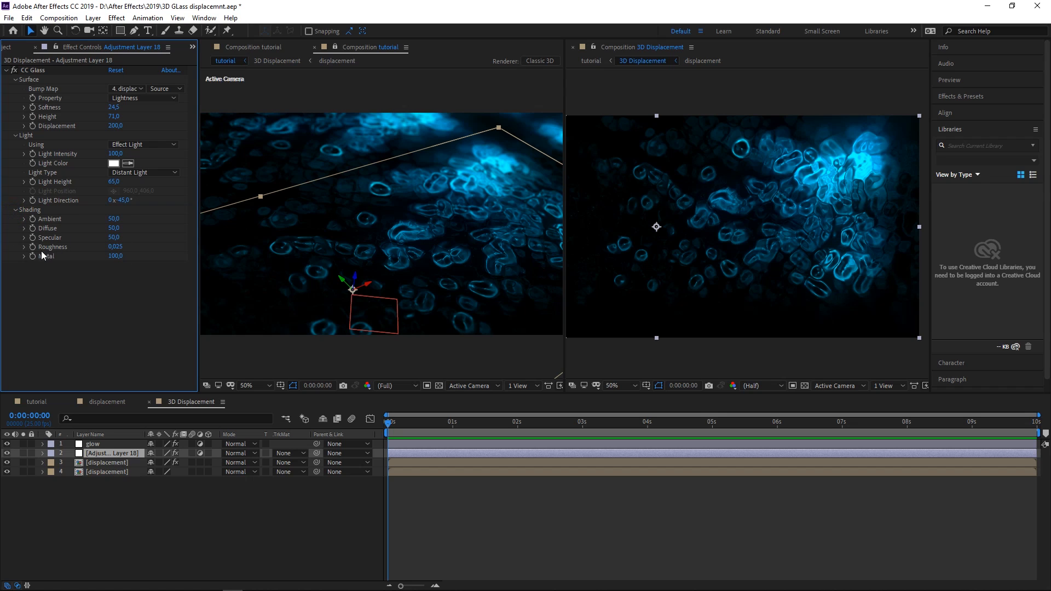
{"action": "left_click_drag", "start_coordinate": [115, 247], "coordinate": [136, 248]}
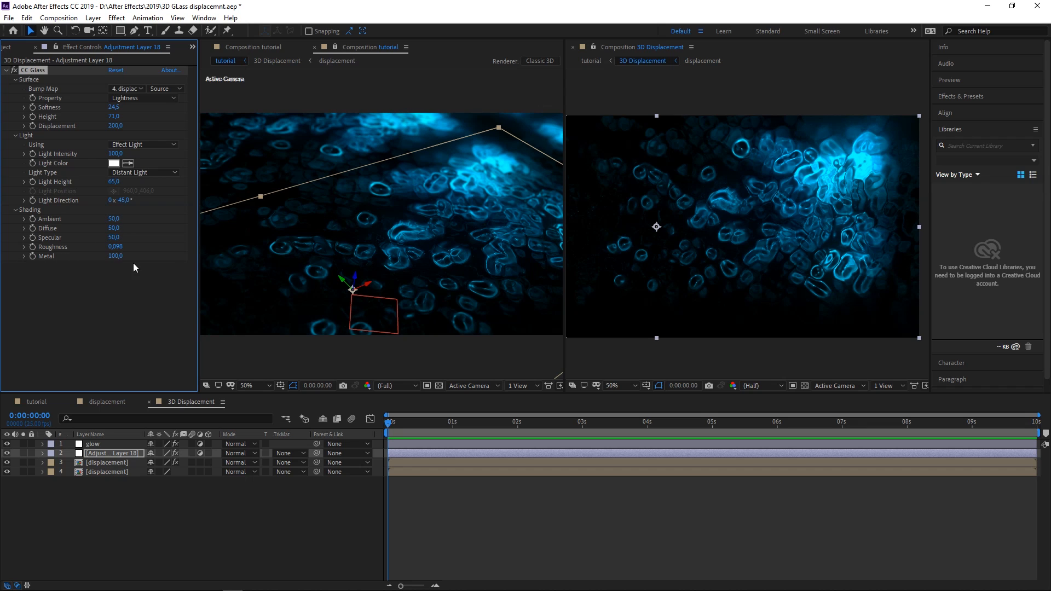
Set CC Glass's Metal to 98,0 and Diffuse to 94,0 in its Shading settings.
{"action": "mouse_move", "coordinate": [116, 256]}
{"action": "left_mouse_down"}
{"action": "mouse_move", "coordinate": [124, 258]}
{"action": "mouse_move", "coordinate": [109, 257]}
{"action": "left_mouse_up"}
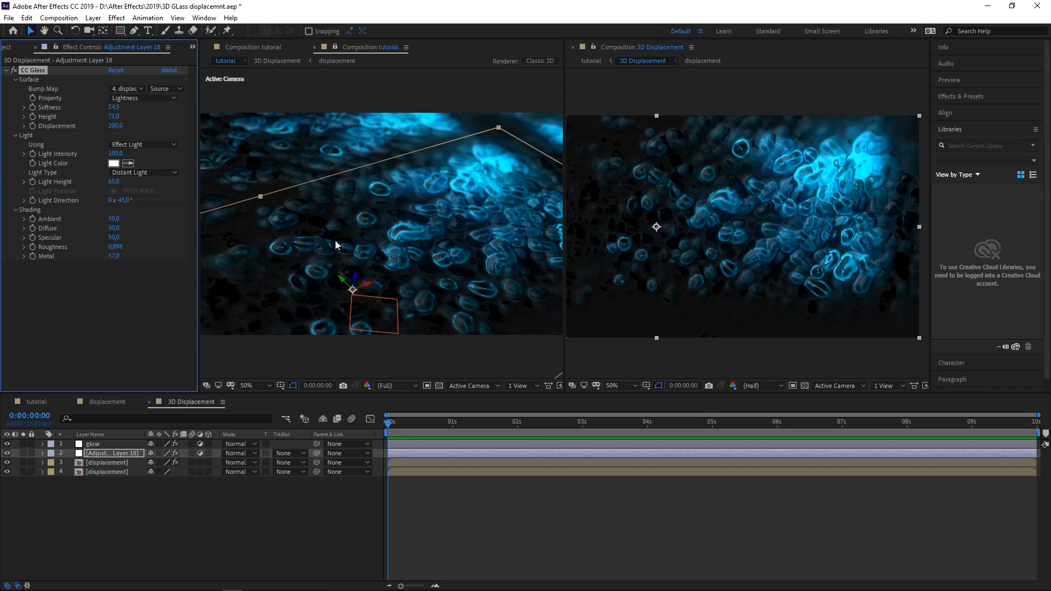
{"action": "left_click_drag", "start_coordinate": [113, 256], "coordinate": [136, 256]}
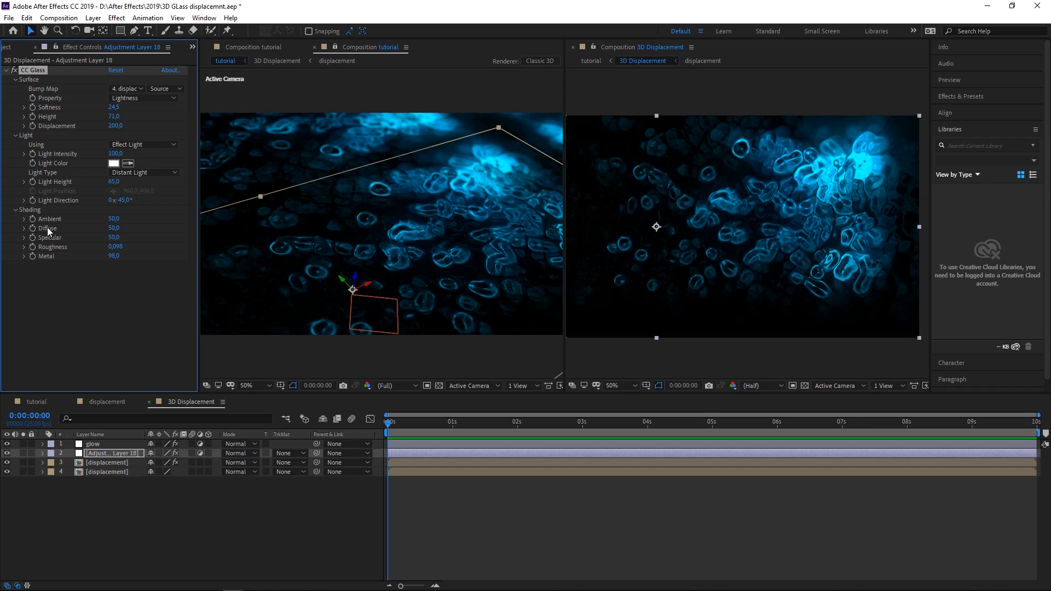
{"action": "left_click_drag", "start_coordinate": [114, 228], "coordinate": [128, 231]}
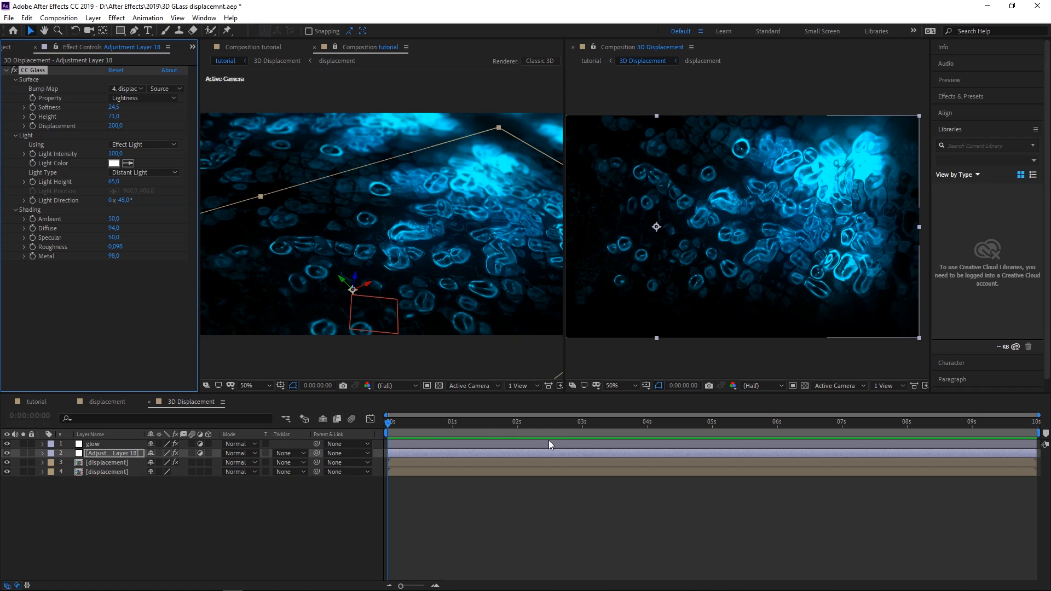
Move the current time to 0:00:03:00 and enable keyframing for CC Glass's Softness, Height and Displacement.
{"action": "left_click_drag", "start_coordinate": [518, 425], "coordinate": [582, 430]}
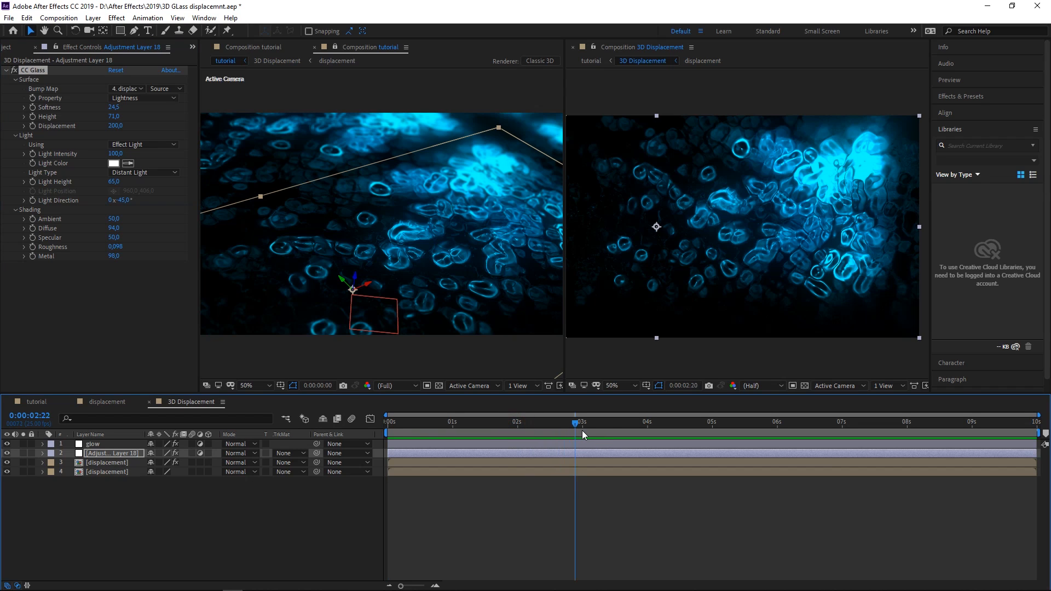
{"action": "left_click", "coordinate": [32, 108]}
{"action": "left_click", "coordinate": [32, 126]}
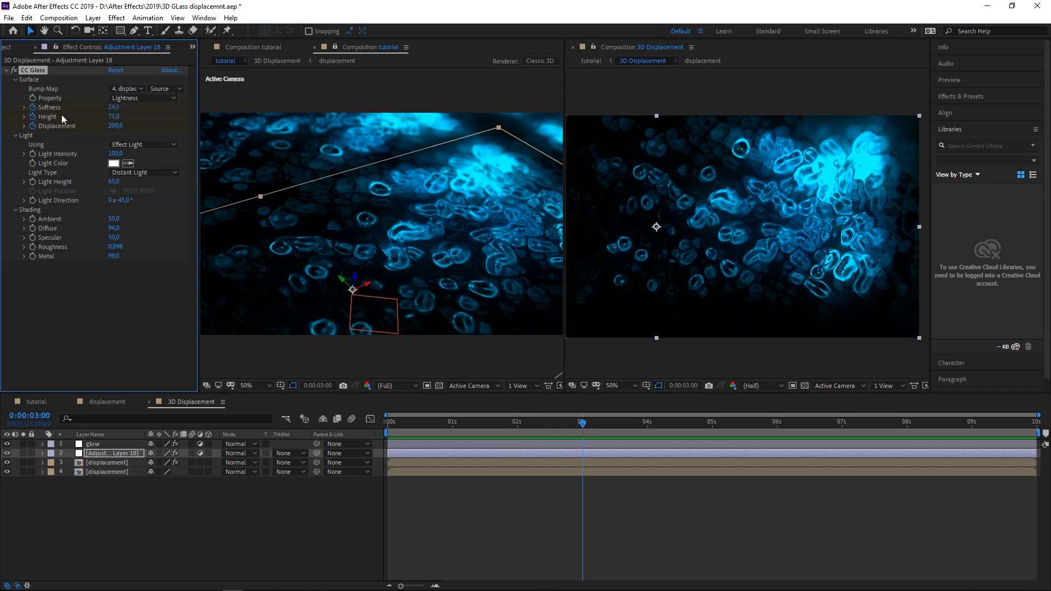
At 0:00:01:00, set CC Glass's Softness, Height and Displacement all to 0.
{"action": "left_click_drag", "start_coordinate": [542, 432], "coordinate": [452, 427]}
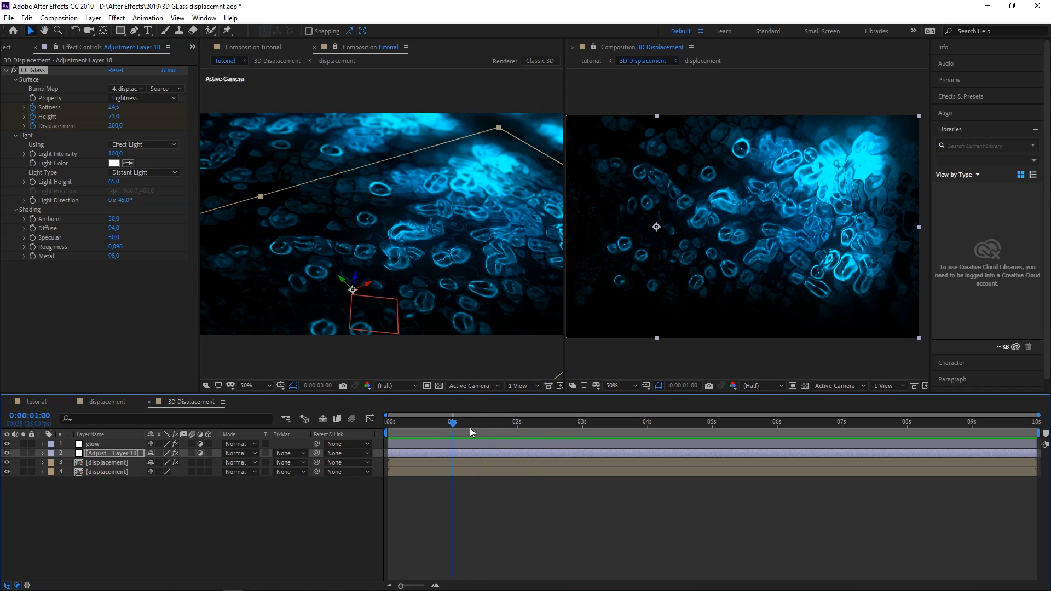
{"action": "left_click", "coordinate": [115, 107]}
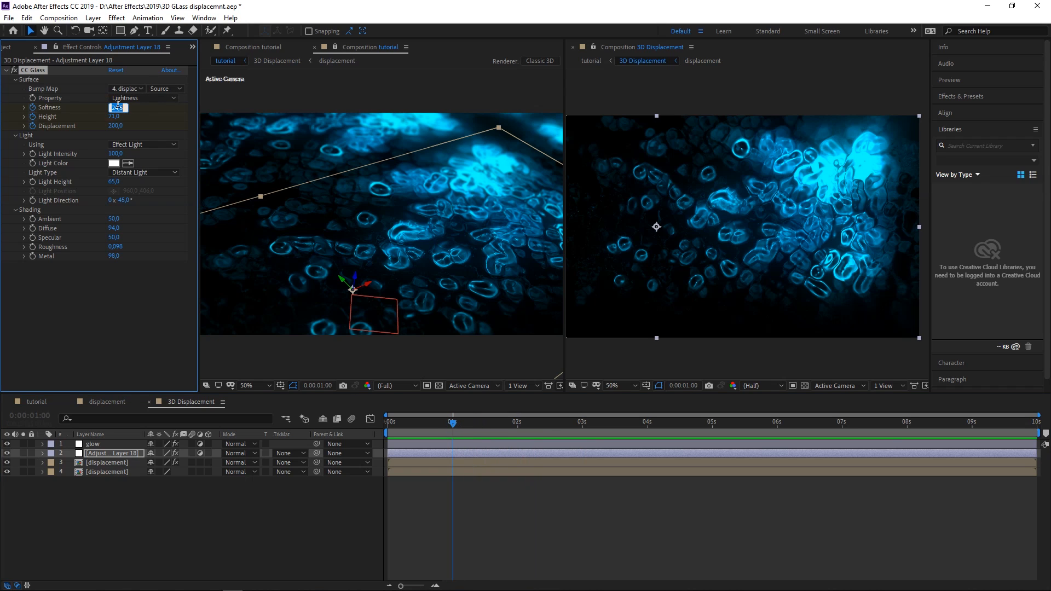
{"action": "type", "text": "0"}
{"action": "key", "text": "Tab"}
{"action": "type", "text": "0"}
{"action": "key", "text": "Tab"}
{"action": "type", "text": "0"}
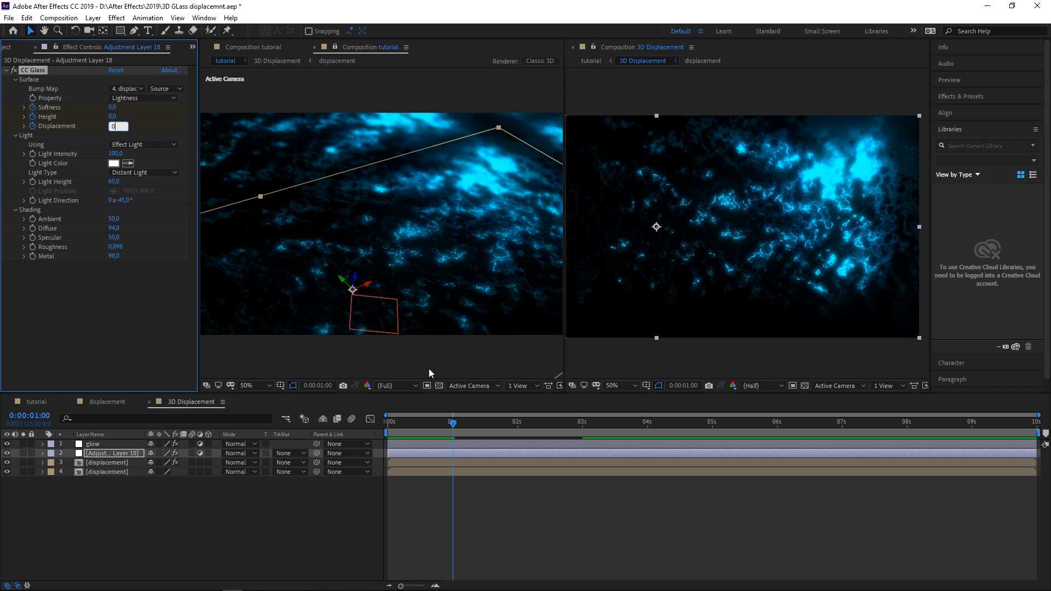
{"action": "left_click", "coordinate": [472, 485]}
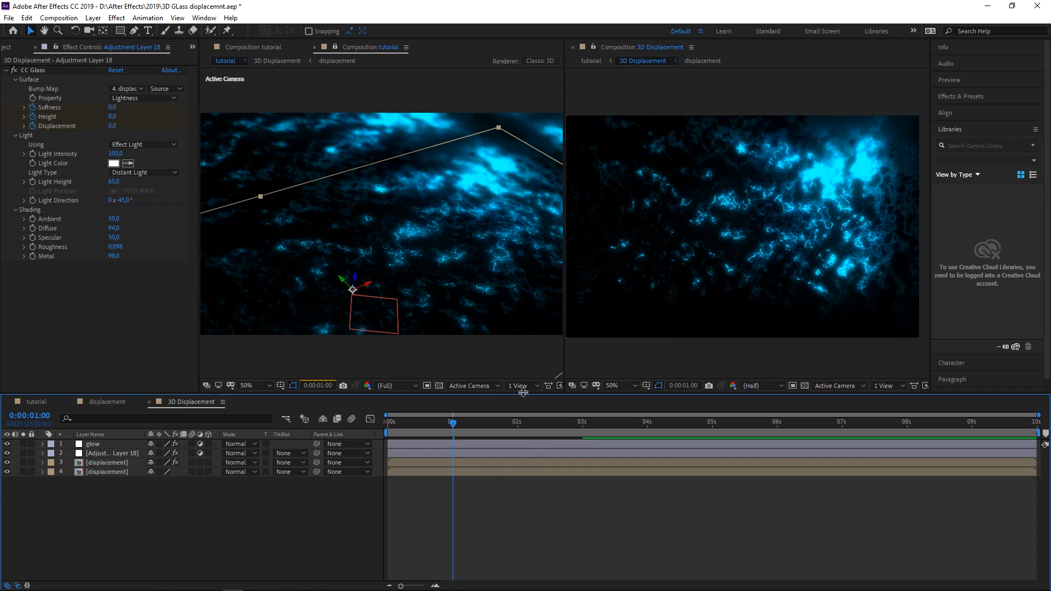
Scrub through the glass transition and close the 3D Displacement viewer, leaving the current time at 0:00:01:04.
{"action": "left_click_drag", "start_coordinate": [453, 422], "coordinate": [572, 436]}
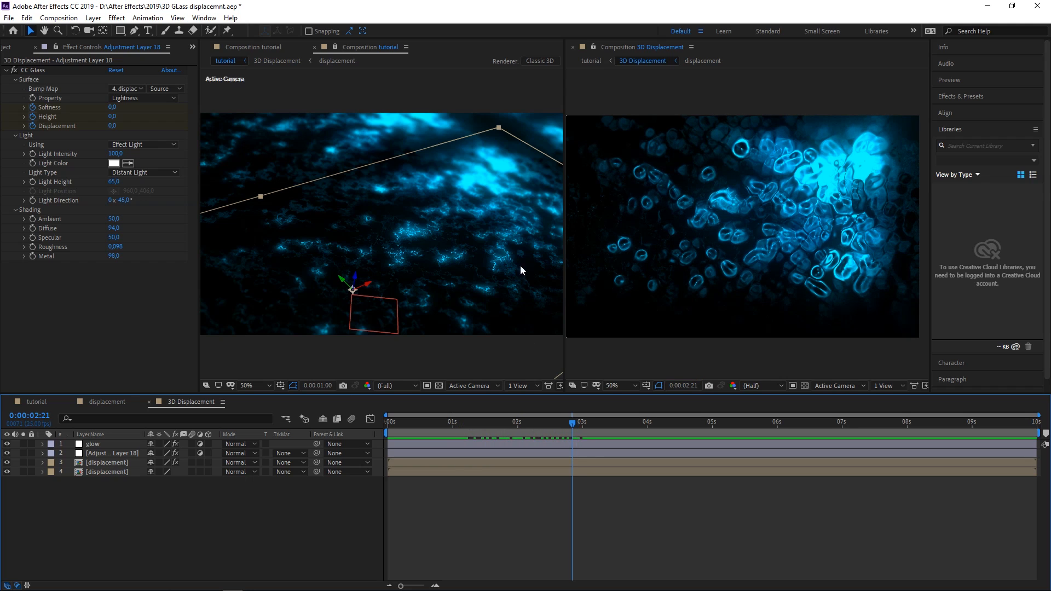
{"action": "left_click", "coordinate": [570, 48]}
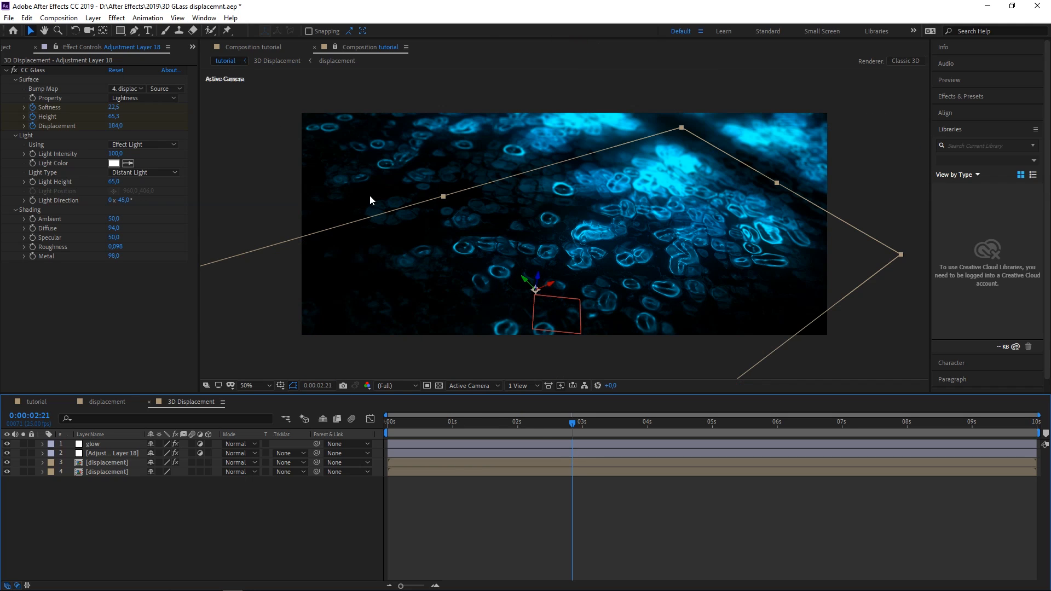
{"action": "left_click_drag", "start_coordinate": [540, 433], "coordinate": [465, 423]}
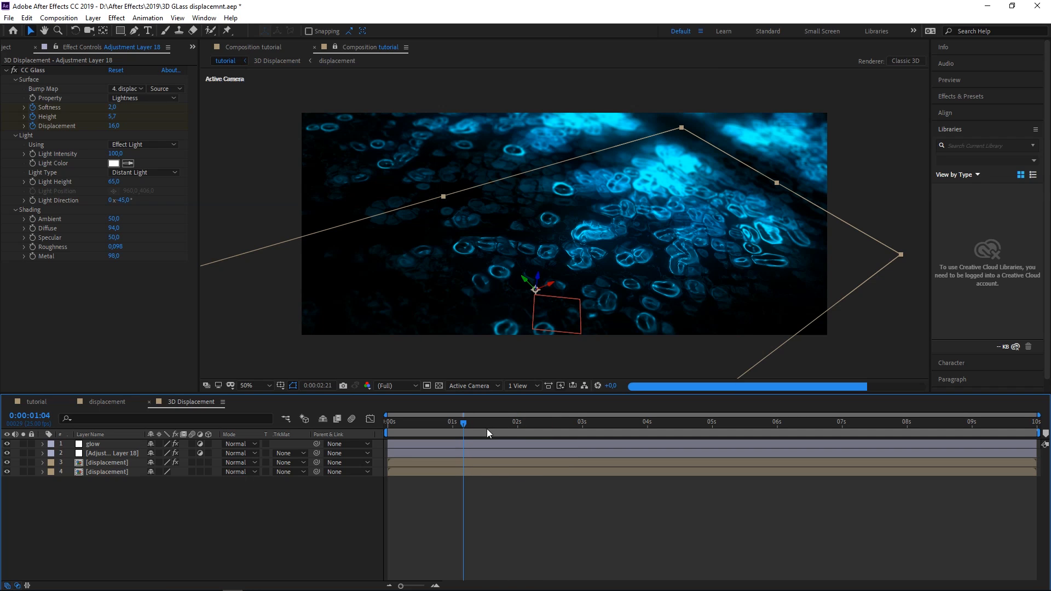
Move the current time to 0:00:01:14 and start the work area just before it.
{"action": "key", "text": "b"}
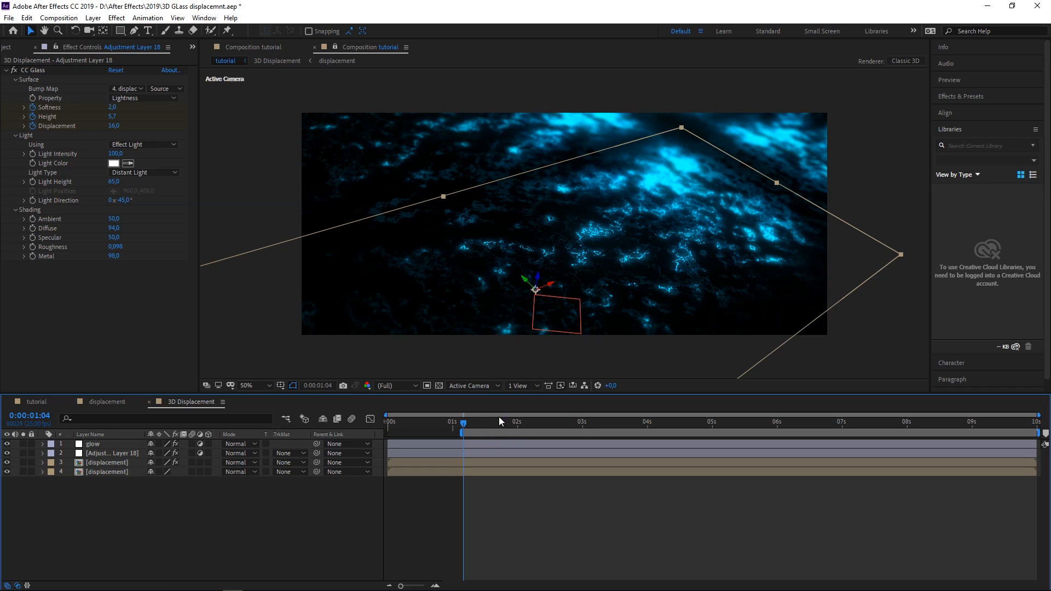
{"action": "mouse_move", "coordinate": [468, 421]}
{"action": "left_mouse_down"}
{"action": "mouse_move", "coordinate": [489, 423]}
{"action": "mouse_move", "coordinate": [481, 434]}
{"action": "left_mouse_up"}
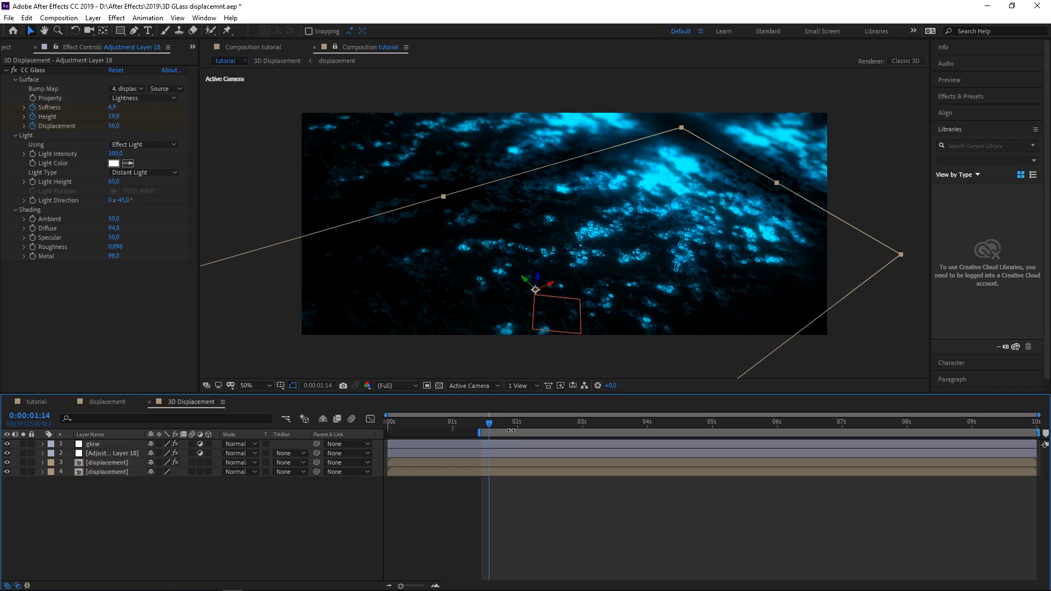
{"action": "left_click_drag", "start_coordinate": [479, 433], "coordinate": [487, 434]}
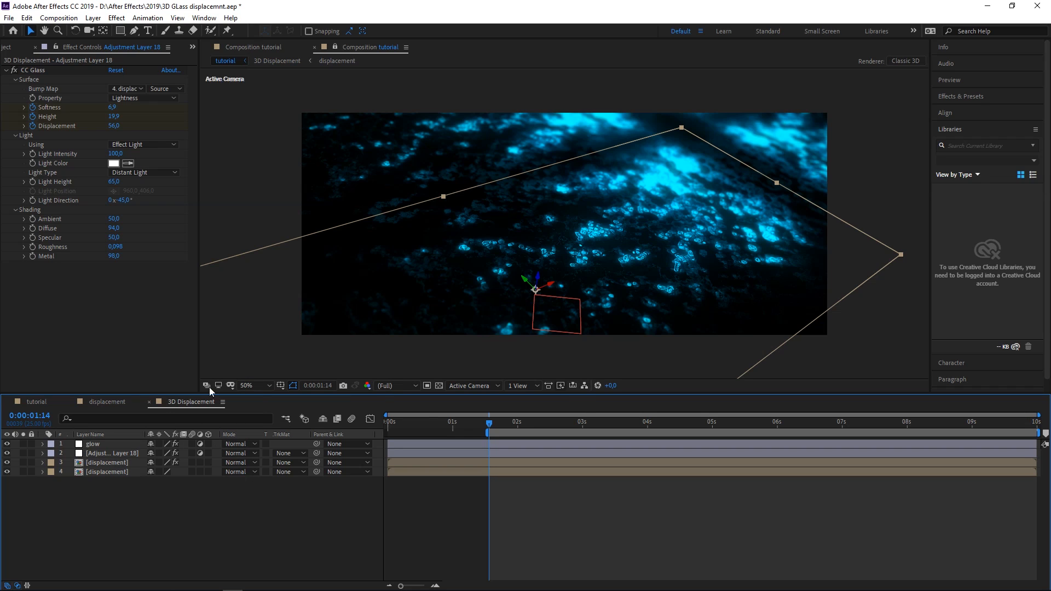
Return to the tutorial composition, add a Position keyframe to Camera 1 and shift that keyframe to 0:00:00:01.
{"action": "left_click", "coordinate": [48, 400]}
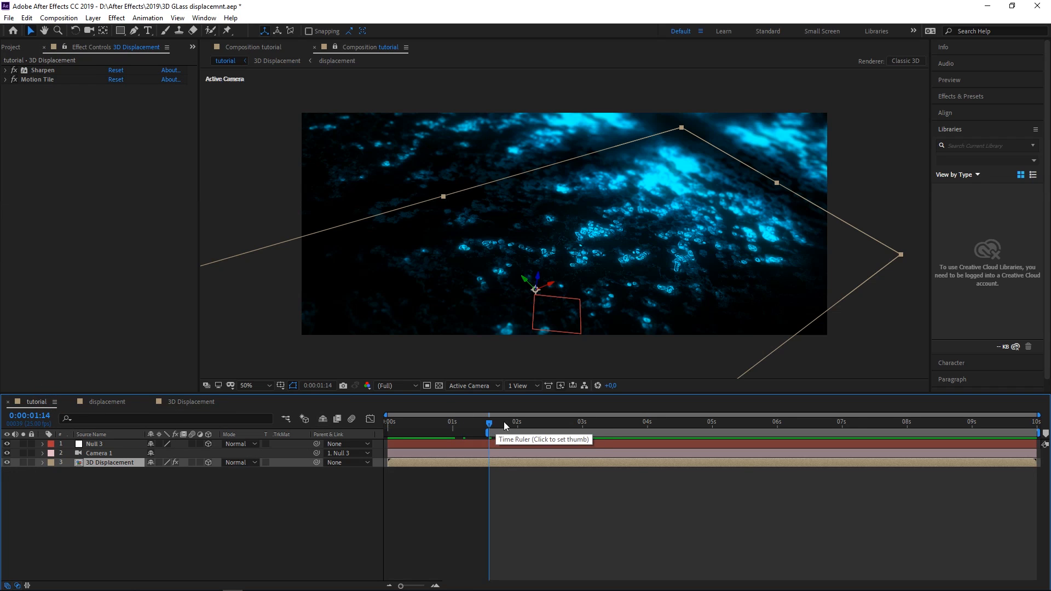
{"action": "left_click", "coordinate": [94, 452]}
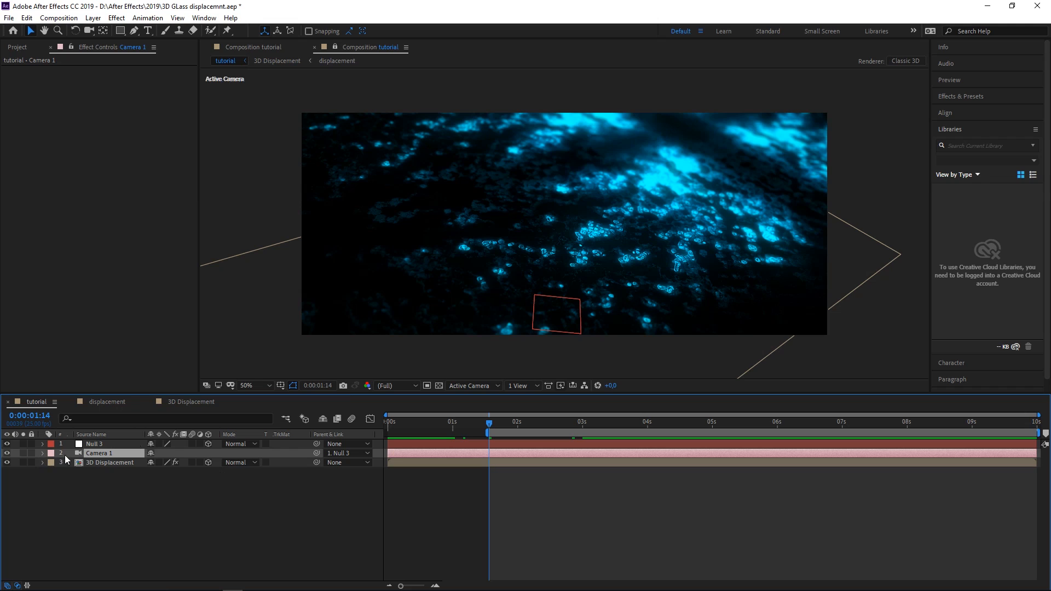
{"action": "key", "text": "p"}
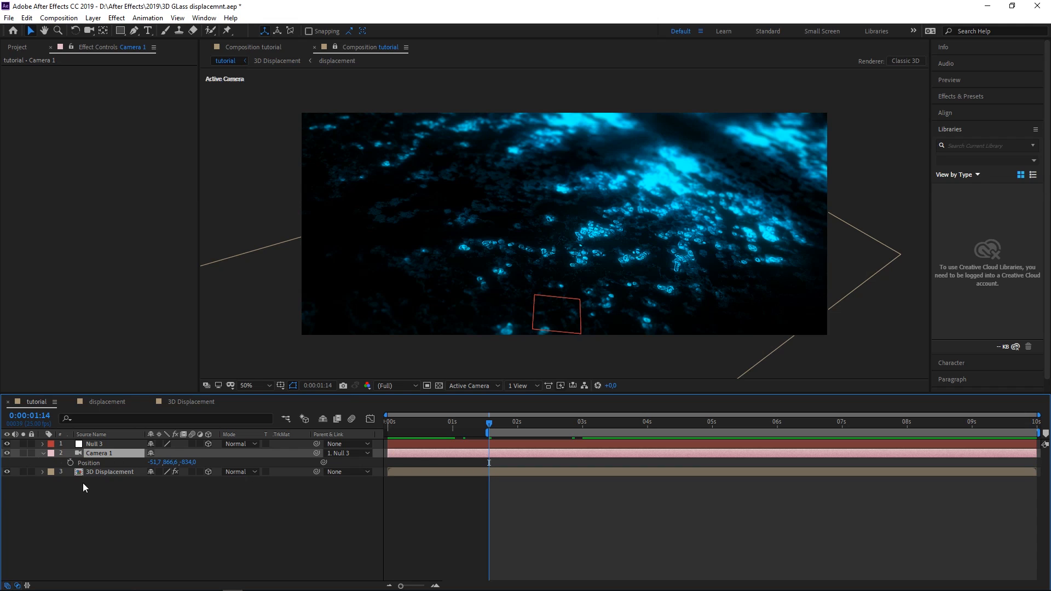
{"action": "left_click", "coordinate": [70, 463]}
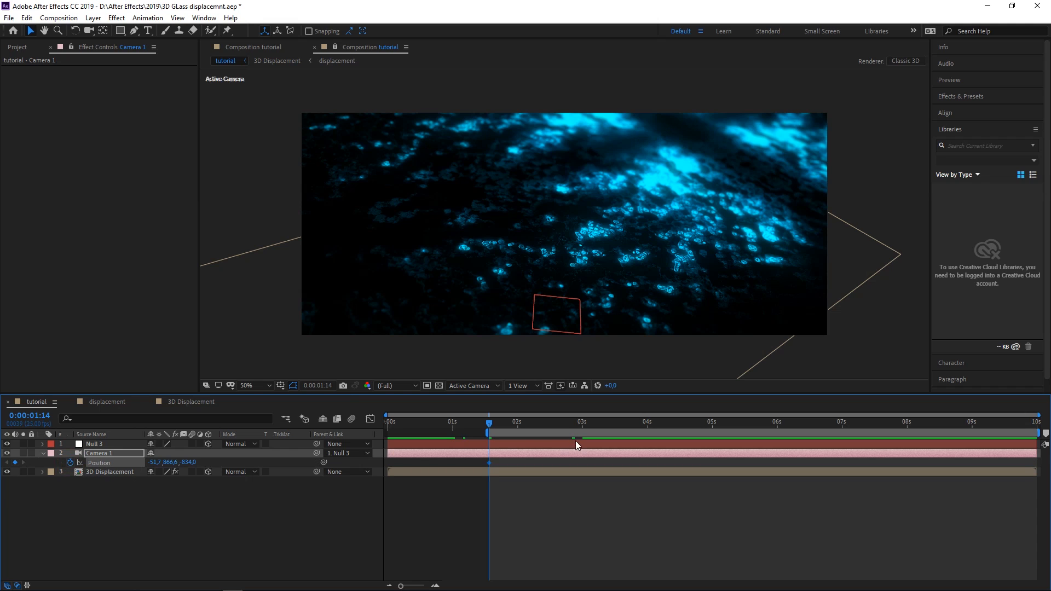
{"action": "left_click_drag", "start_coordinate": [489, 463], "coordinate": [390, 461]}
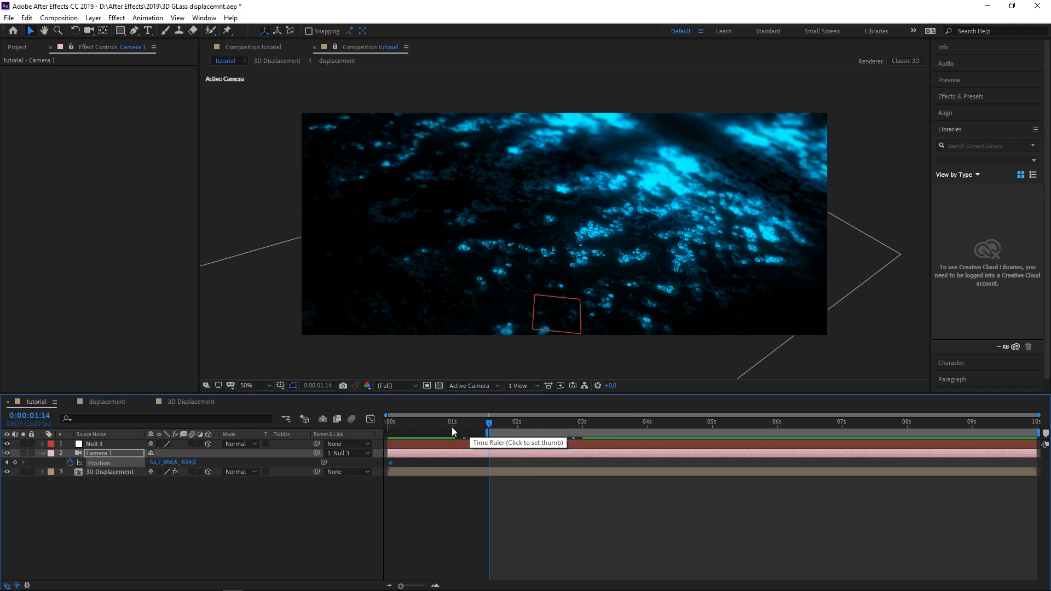
At 0:00:03:22, reposition Camera 1 with the camera tool to create a second Position keyframe.
{"action": "left_click_drag", "start_coordinate": [636, 433], "coordinate": [641, 433]}
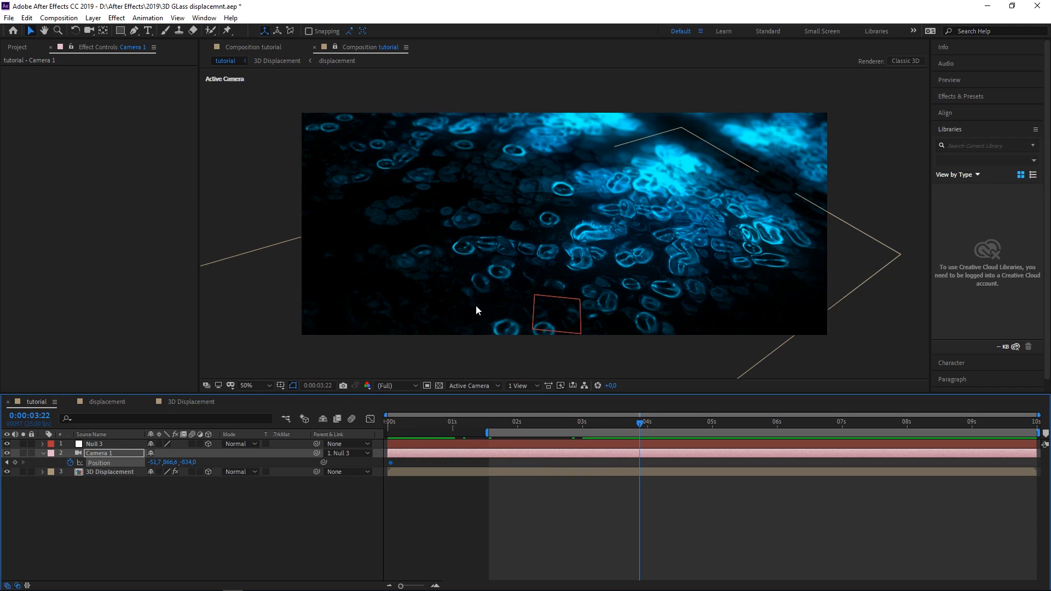
{"action": "key", "text": "c"}
{"action": "left_click_drag", "start_coordinate": [582, 240], "coordinate": [634, 187]}
{"action": "left_click_drag", "start_coordinate": [588, 213], "coordinate": [649, 192]}
Go to 0:00:00:01 and add a Point of Interest keyframe to Camera 1.
{"action": "left_click_drag", "start_coordinate": [400, 425], "coordinate": [384, 428]}
{"action": "left_click", "coordinate": [390, 426]}
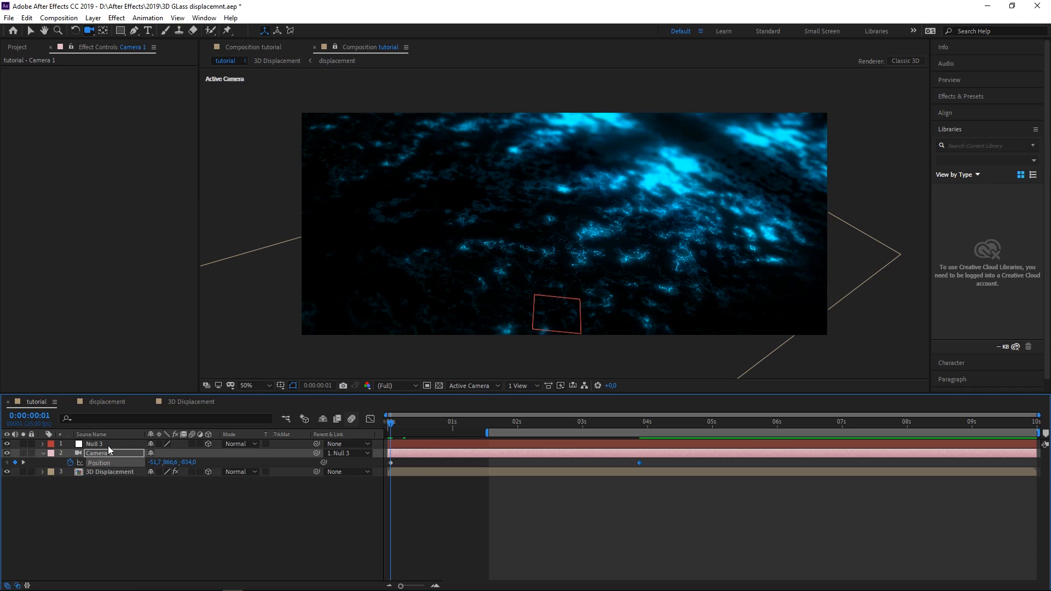
{"action": "key", "text": "shift+a"}
{"action": "left_click", "coordinate": [70, 462]}
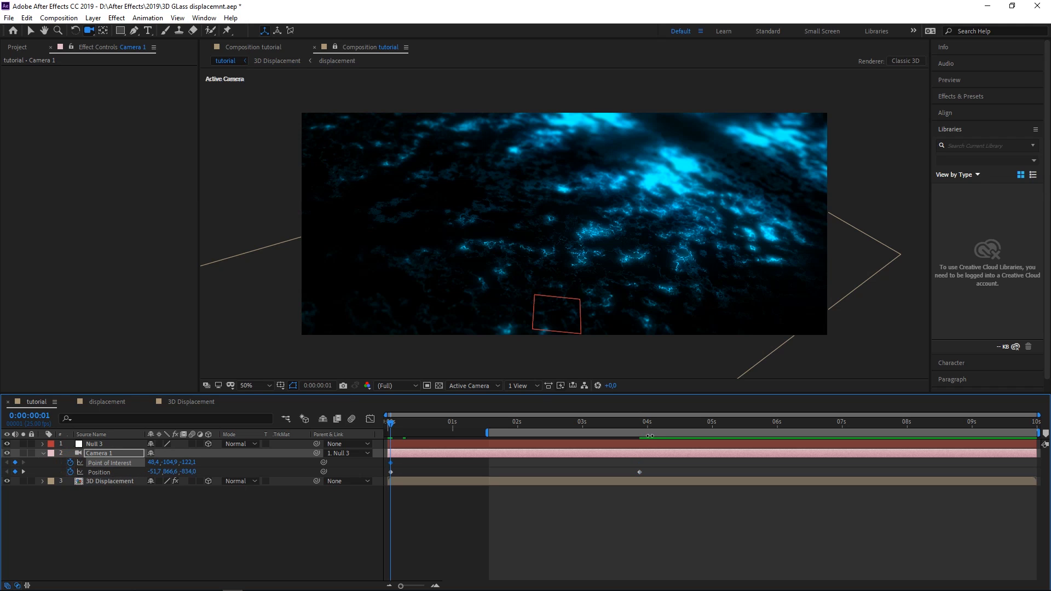
At 0:00:03:22, reframe Camera 1 to a Point of Interest of about 58,7, -134,4, -163,7 and Position of about -52,0, 940,5, -951,4.
{"action": "left_click", "coordinate": [636, 422]}
{"action": "left_click", "coordinate": [638, 423]}
{"action": "left_click_drag", "start_coordinate": [652, 202], "coordinate": [619, 236]}
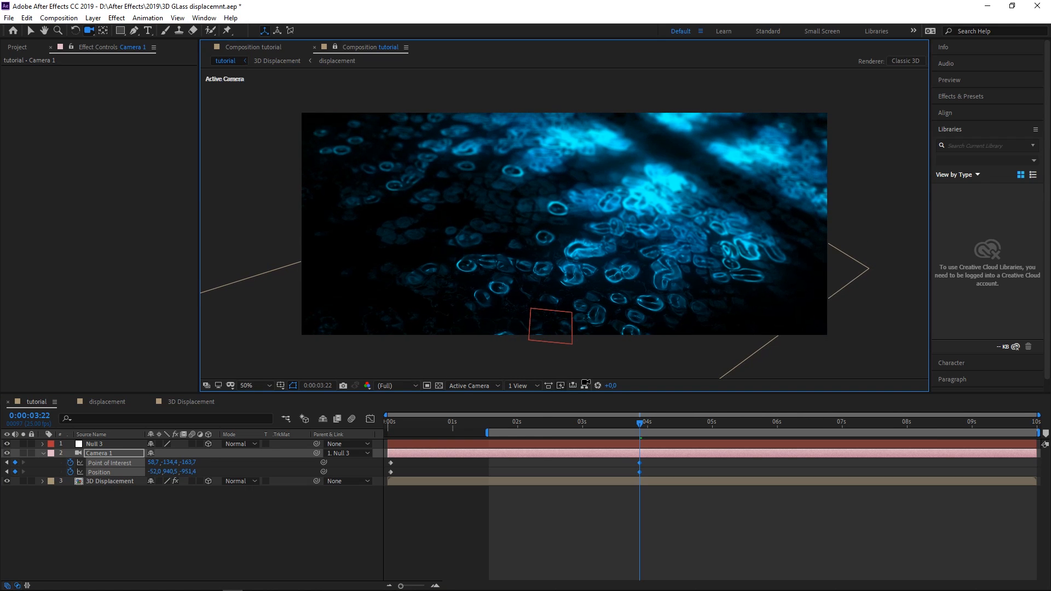
Preview the camera and glass animation in the tutorial composition from 0:00:01:15.
{"action": "left_click_drag", "start_coordinate": [524, 425], "coordinate": [489, 426]}
{"action": "key", "text": "space"}
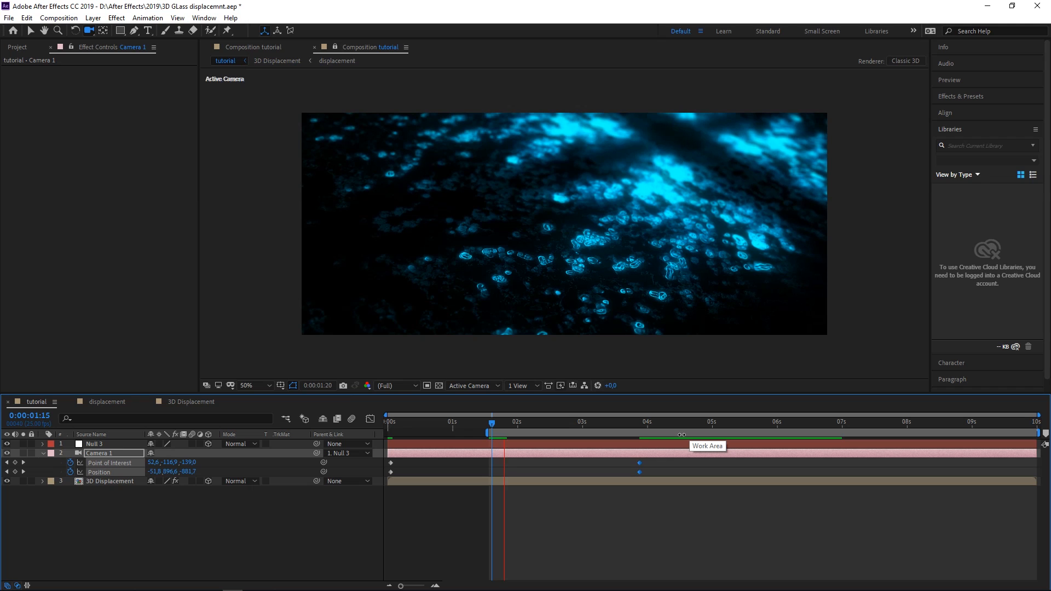
{"action": "mouse_move", "coordinate": [199, 590]}
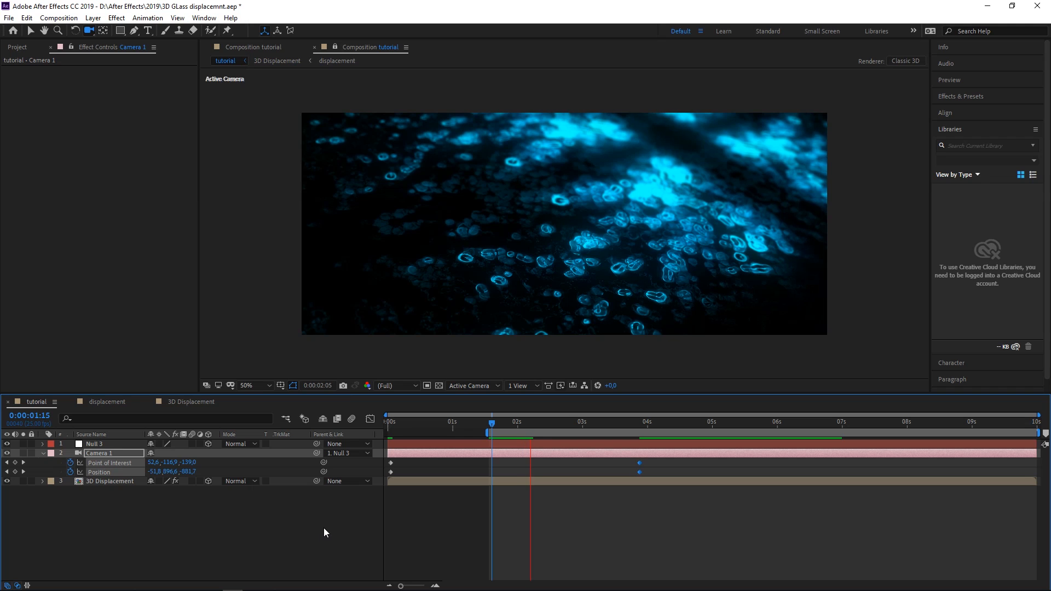
{"action": "left_click", "coordinate": [339, 521]}
{"action": "key", "text": "space"}
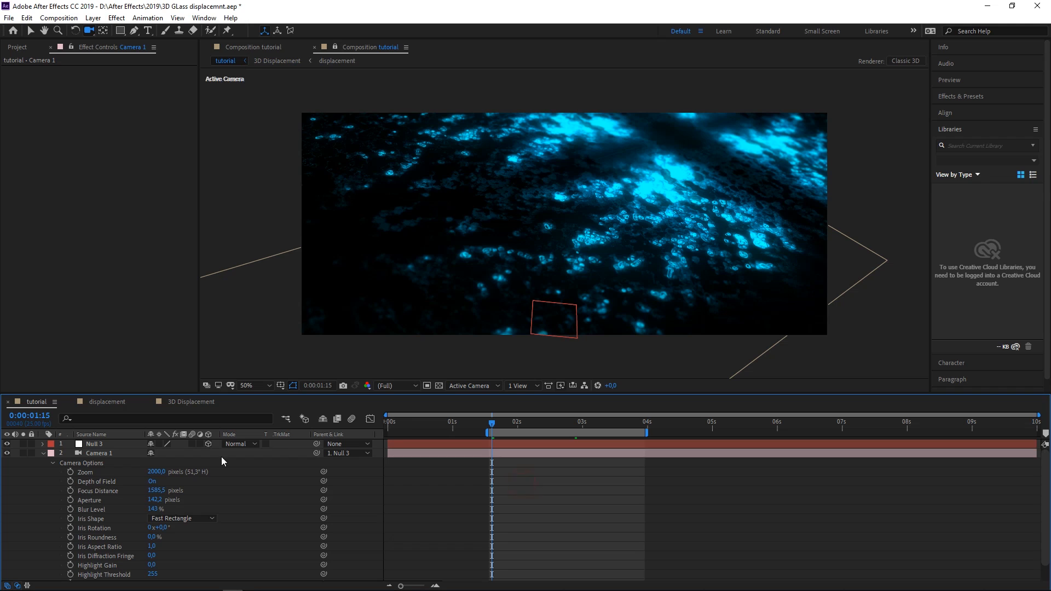
Keyframe Camera 1's Focus Distance at 0:00:01:15, raise it above 1754,5 pixels at 0:00:03:20 and scrub through the focus shift.
{"action": "left_click", "coordinate": [71, 491]}
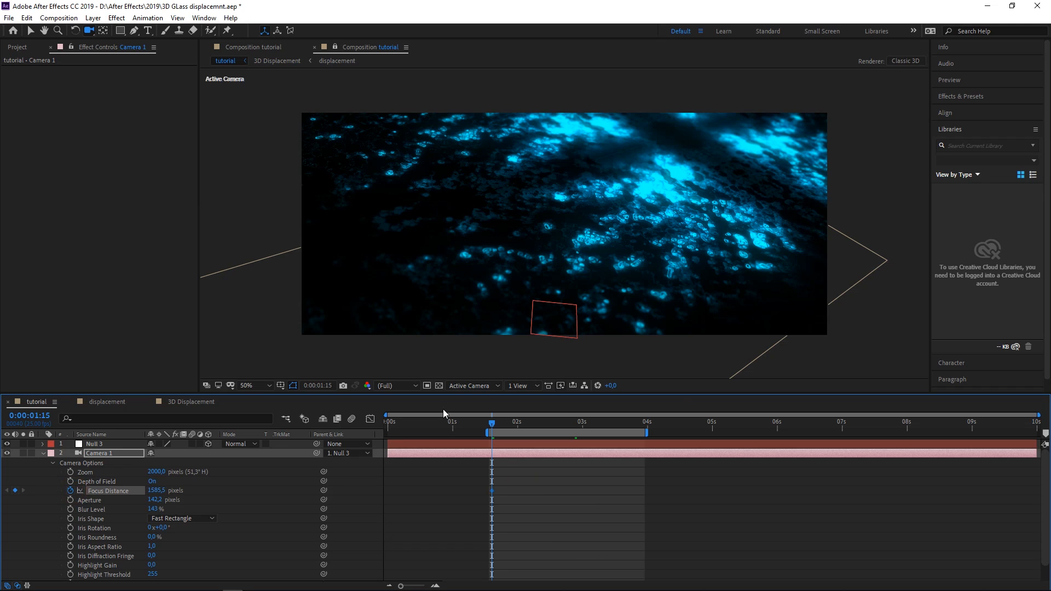
{"action": "left_click", "coordinate": [635, 423]}
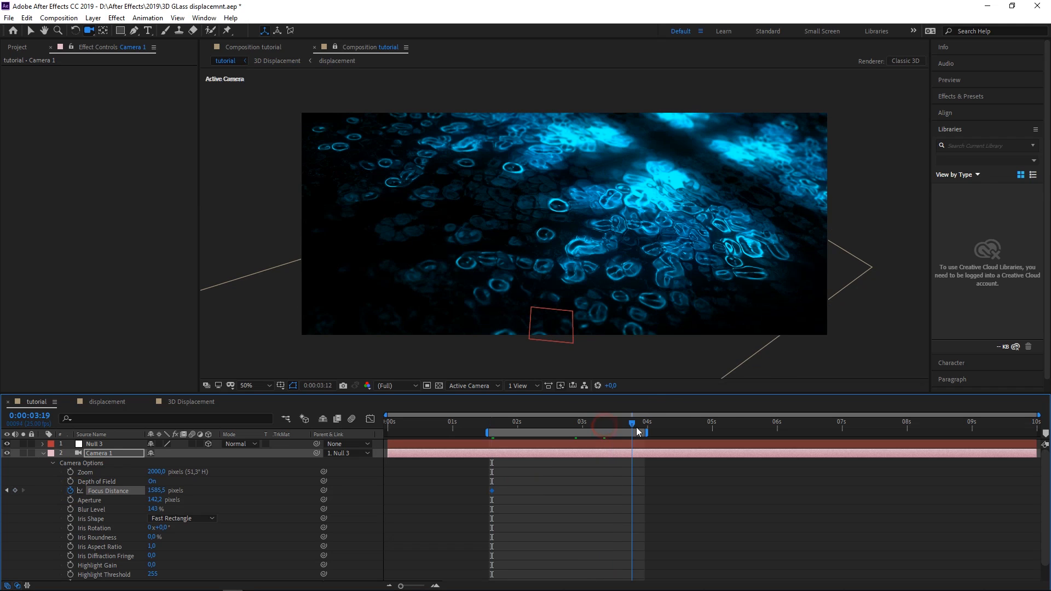
{"action": "left_click_drag", "start_coordinate": [156, 490], "coordinate": [201, 485]}
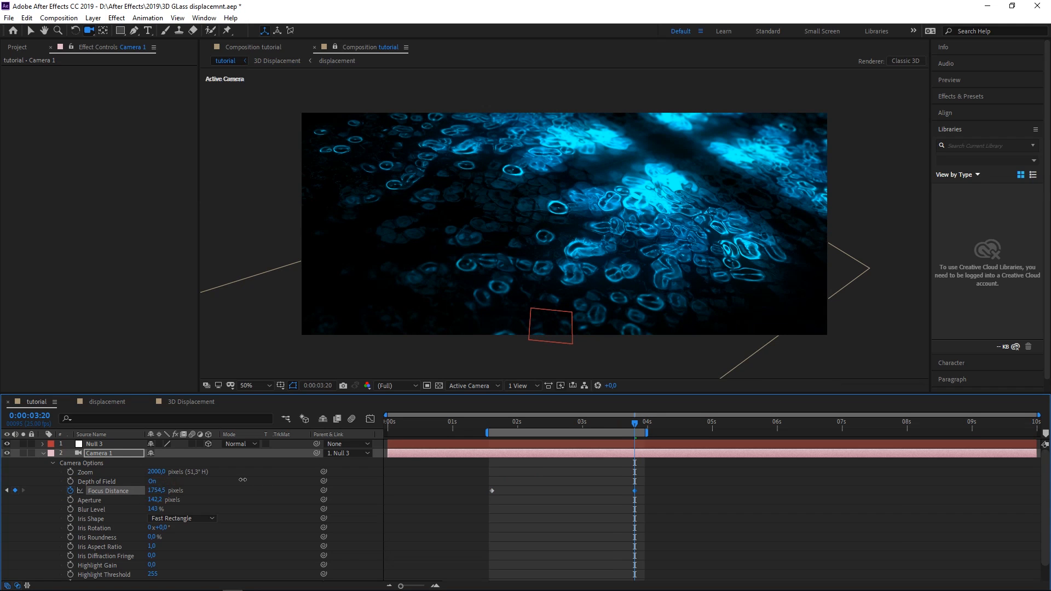
{"action": "left_click_drag", "start_coordinate": [297, 472], "coordinate": [372, 462]}
{"action": "left_click", "coordinate": [520, 427]}
{"action": "left_click_drag", "start_coordinate": [520, 427], "coordinate": [637, 429]}
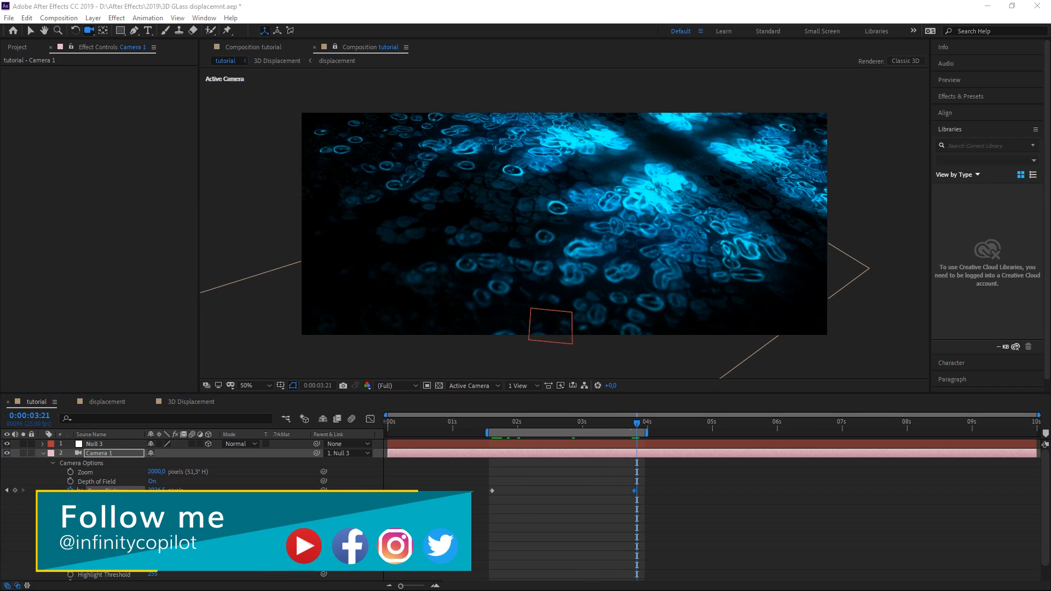